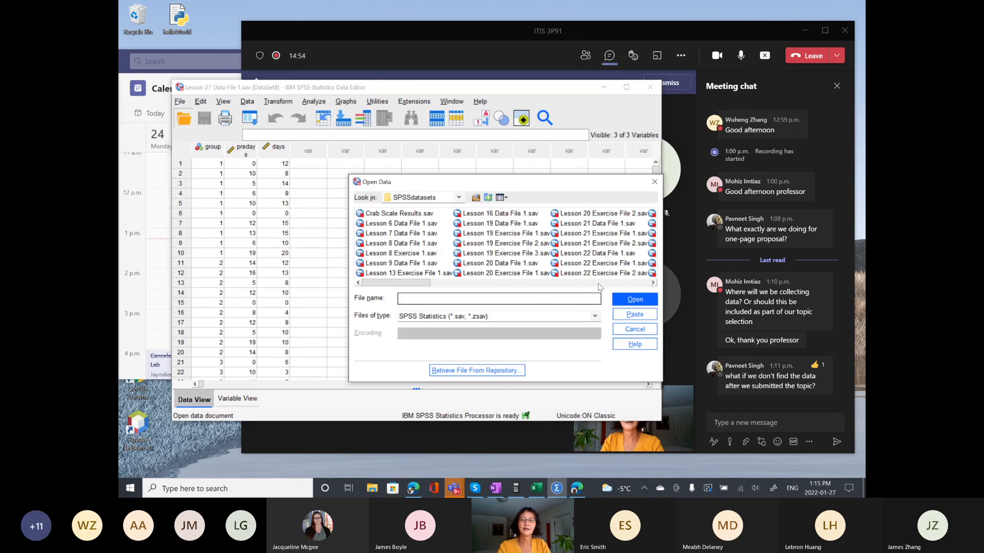
Step: Open the data file Lesson 19 Data File 1.sav from the SPSSdatasets folder
left_click(654, 283)
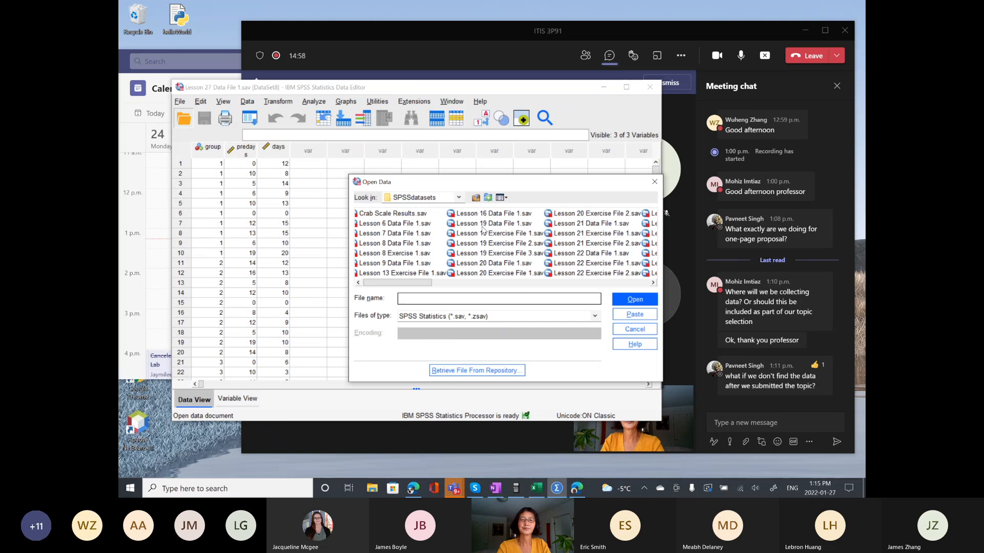
left_click(482, 225)
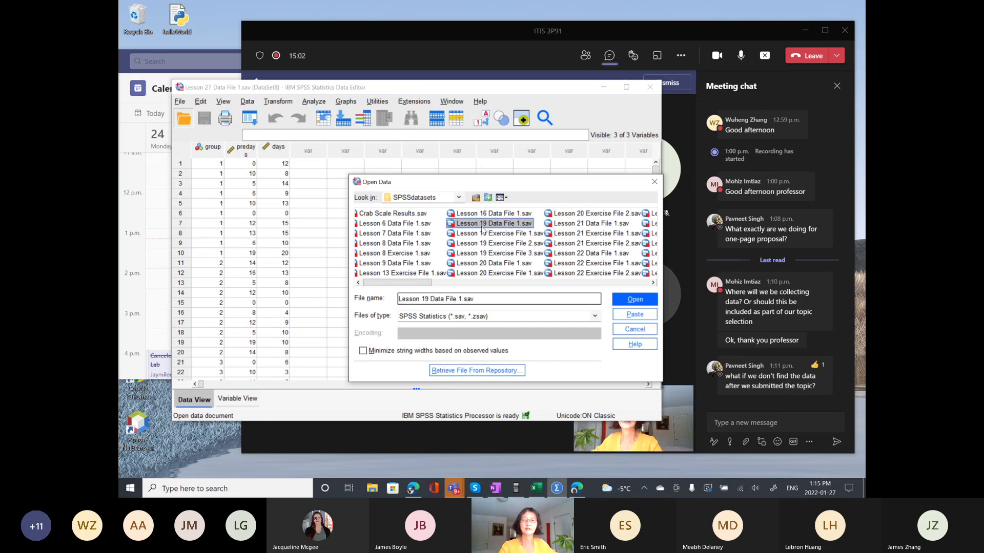
left_click(635, 300)
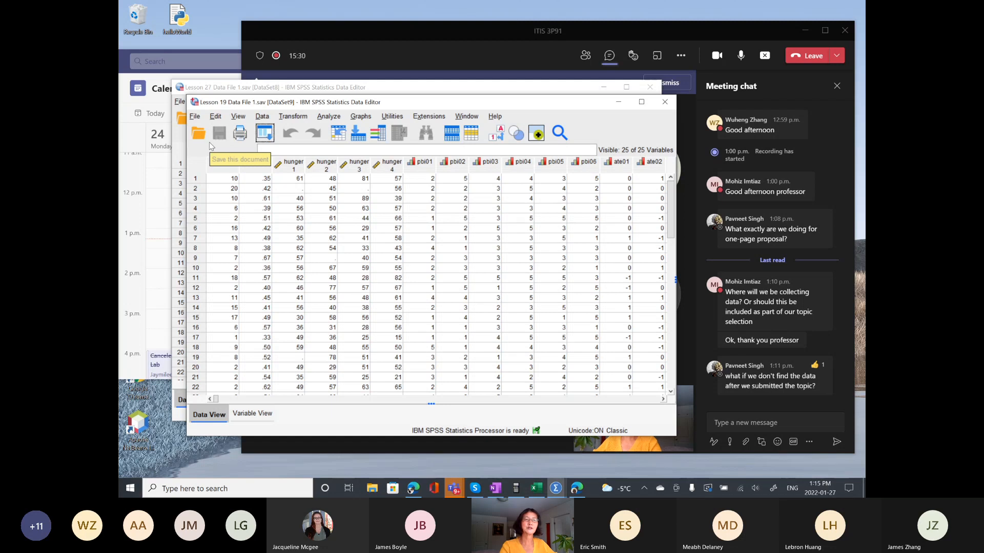
Step: Save a copy of the dataset in the ex folder under the name "Lesson 19 Data File1PFJan27 .sav"
left_click(195, 117)
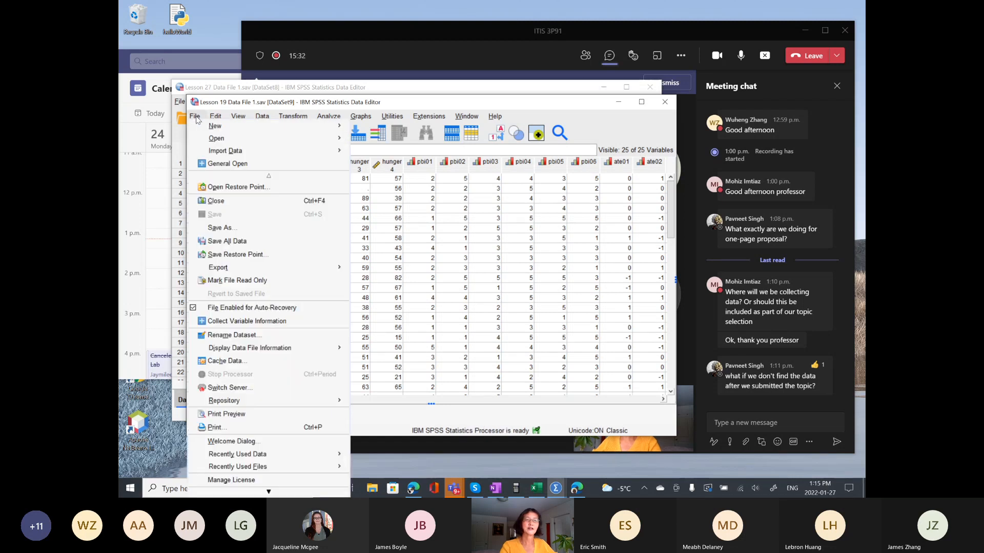
left_click(226, 228)
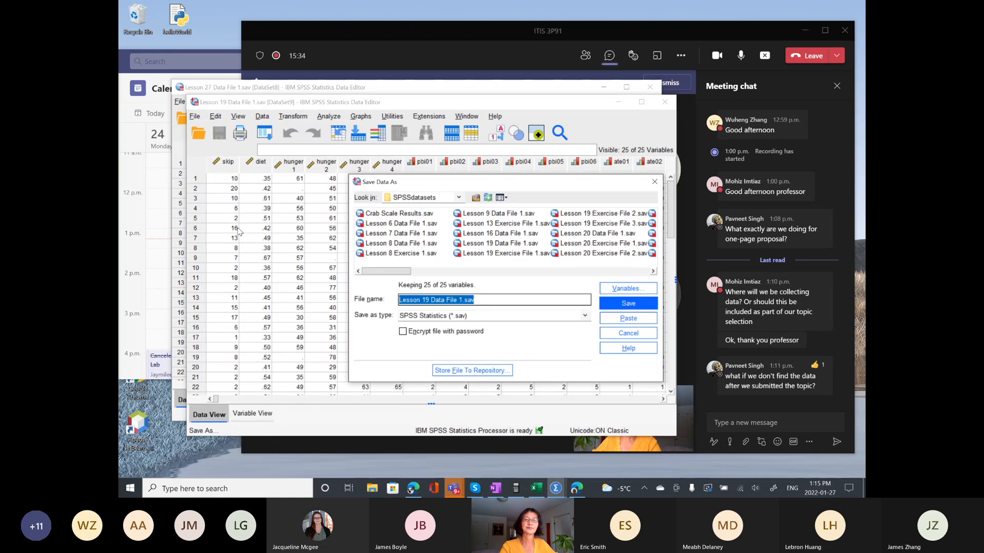
left_click(459, 197)
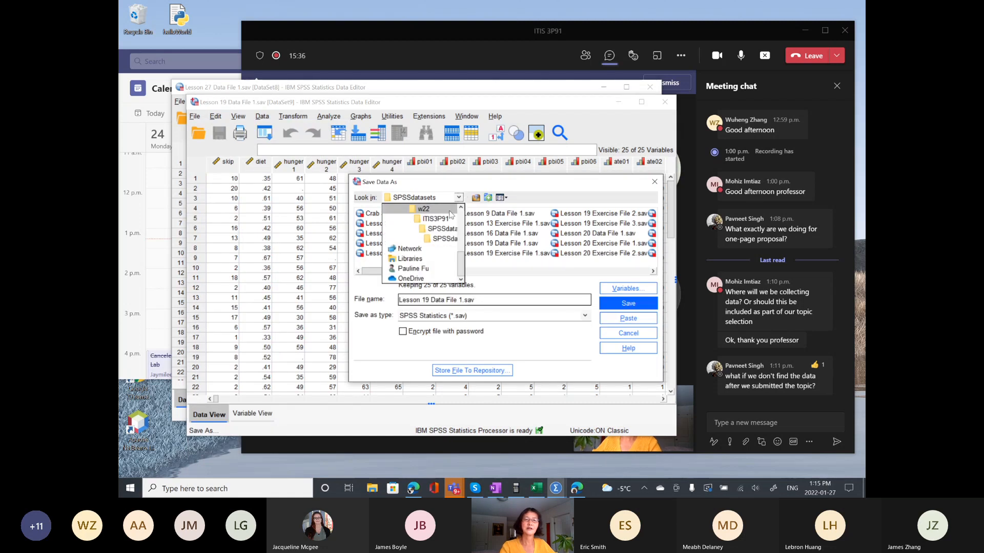
left_click(450, 214)
double_click(364, 235)
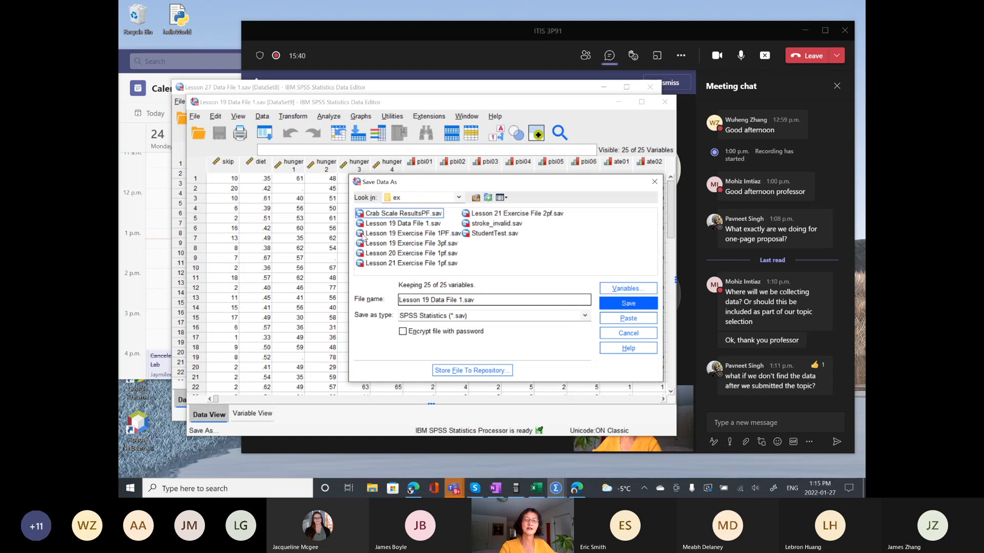
left_click(462, 300)
key("BackSpace")
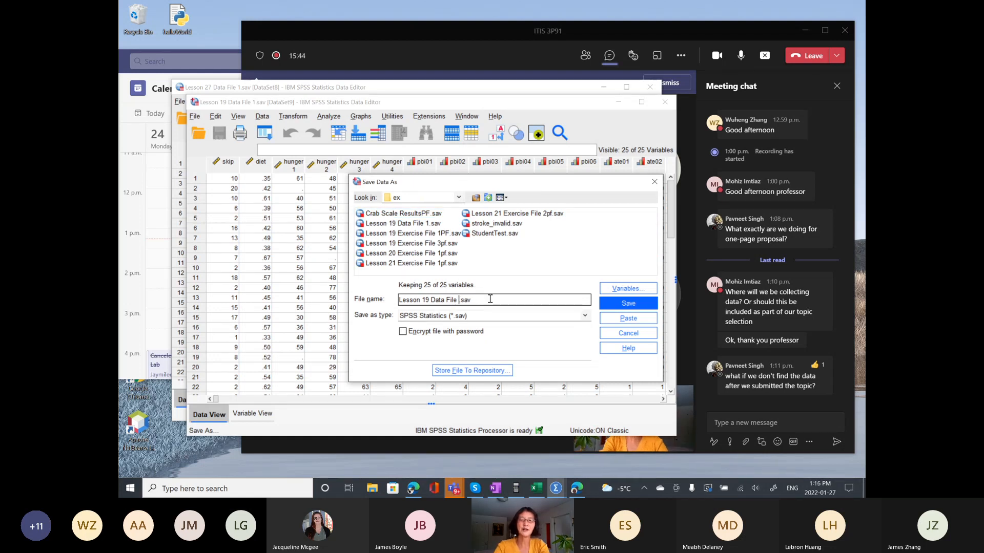
left_click(490, 298)
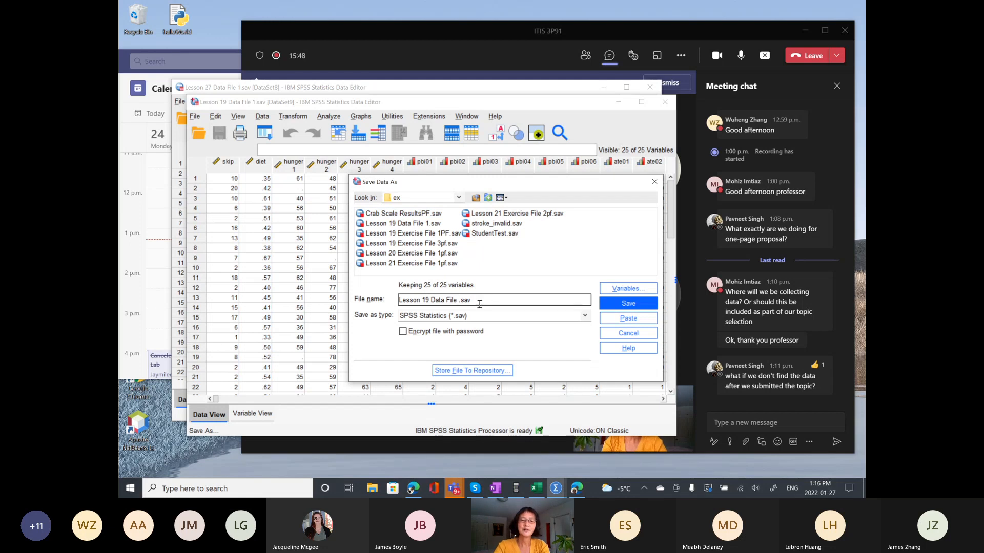
type("1PF")
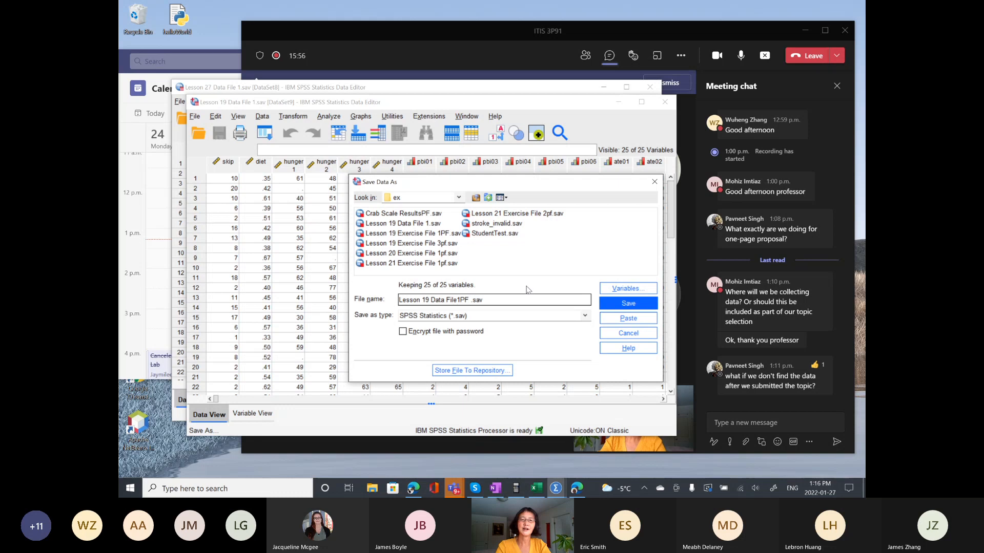
type("Jan27")
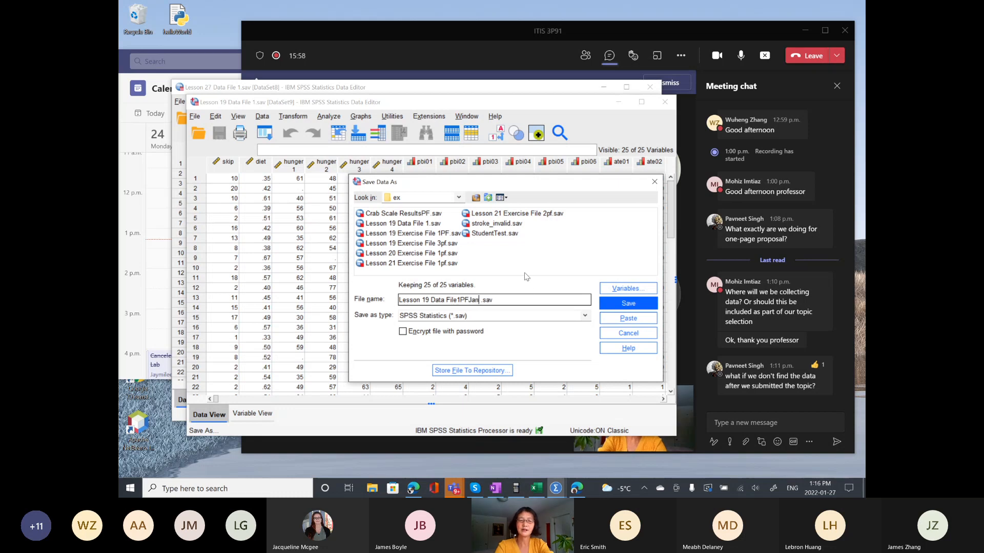
left_click(612, 305)
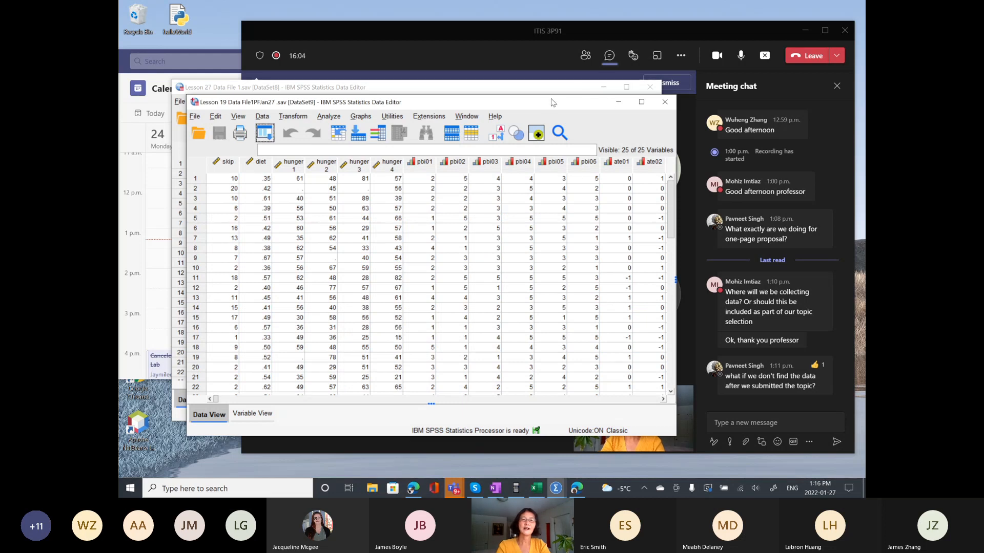
Step: Move the data editor window higher, show the variable definitions and examine the skip and diet variables
left_click_drag(552, 102, 554, 60)
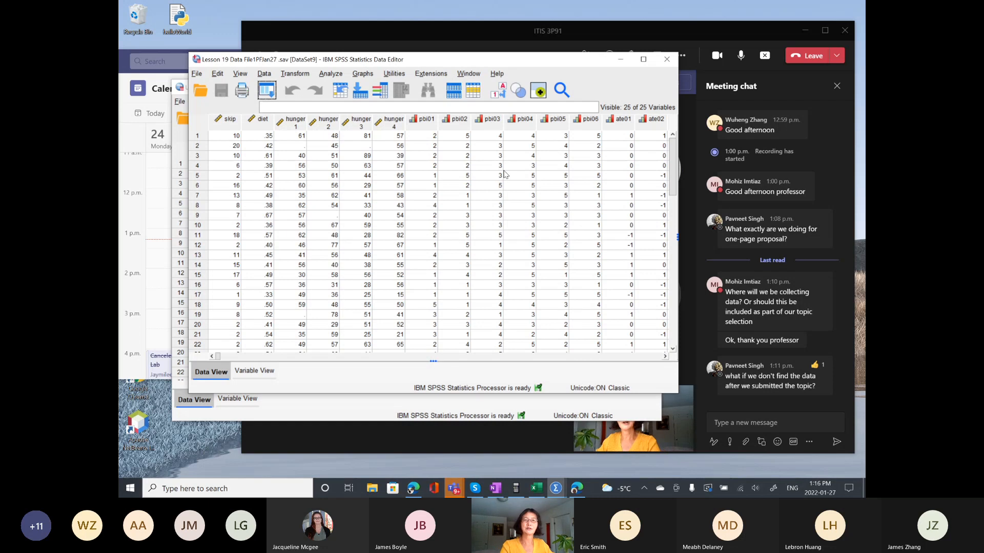
left_click(264, 376)
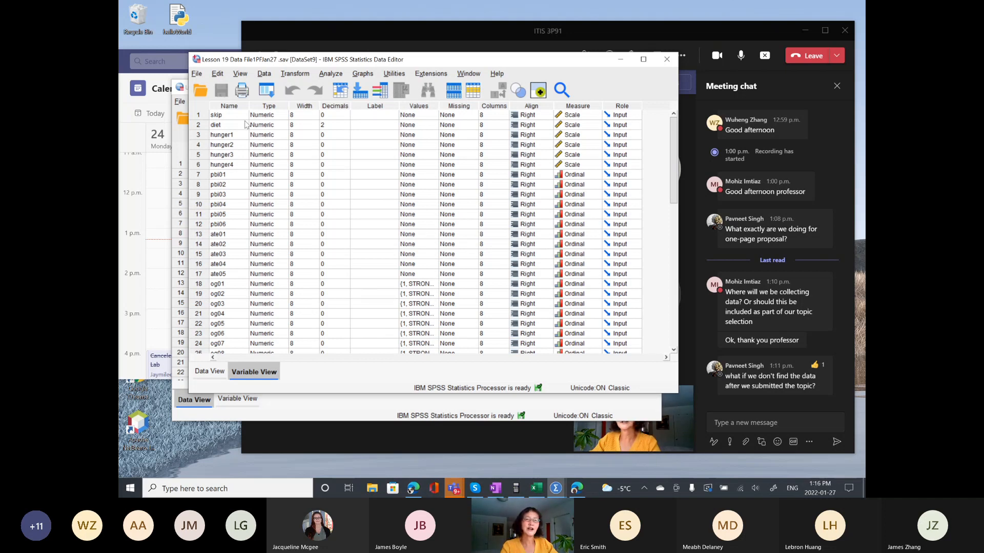
left_click(200, 116)
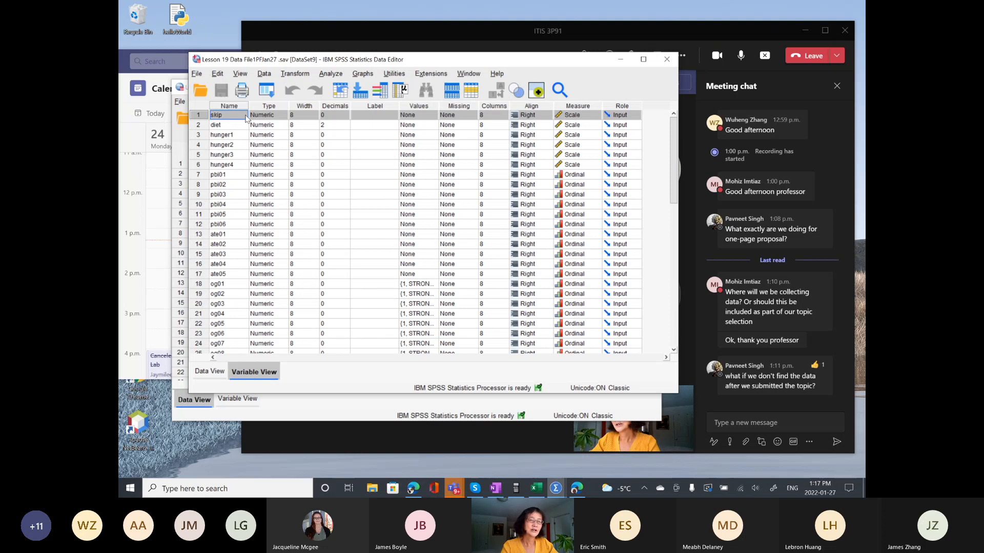
left_click(233, 125)
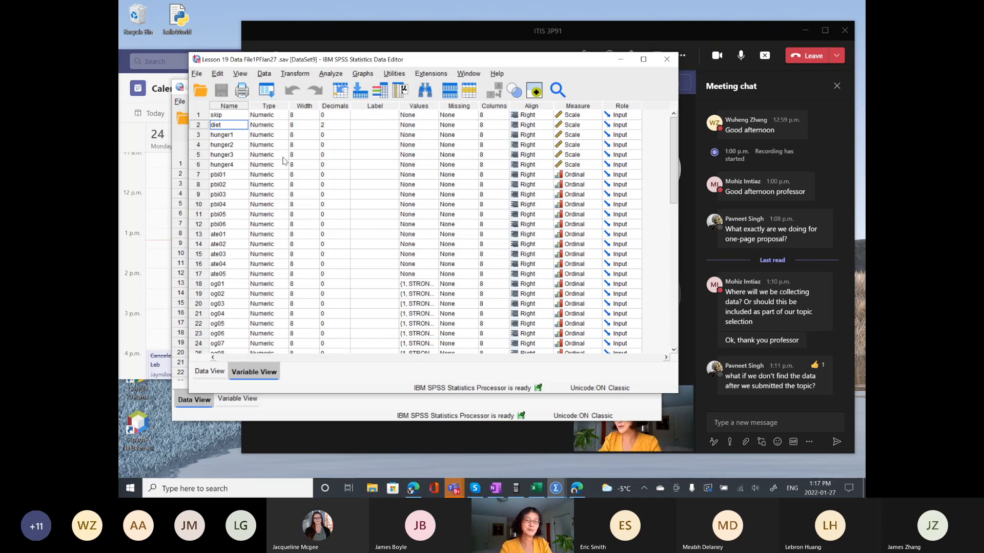
Step: Switch to the VitalSource e-book in the browser and open the Lesson 19 section Applications for Creating Variables
left_click(414, 490)
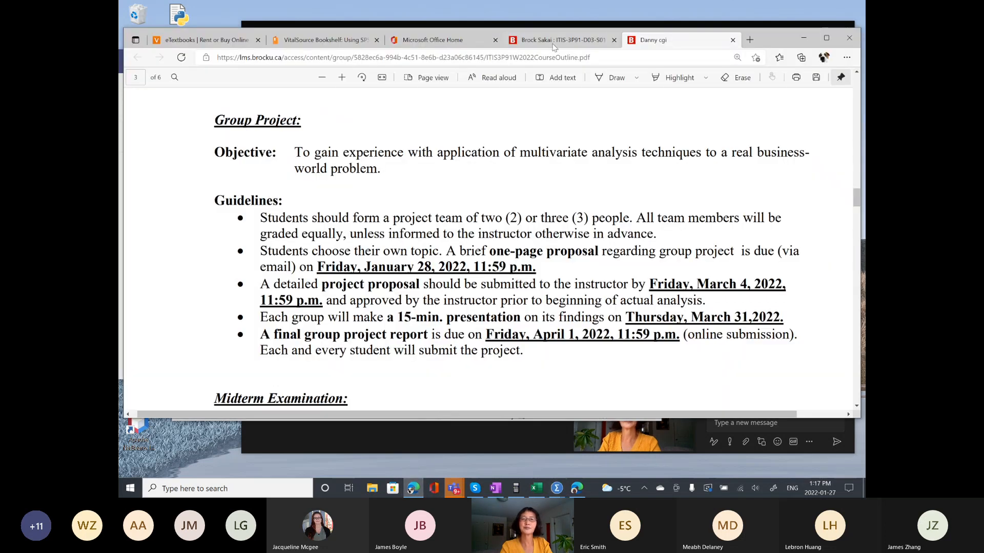
left_click(352, 46)
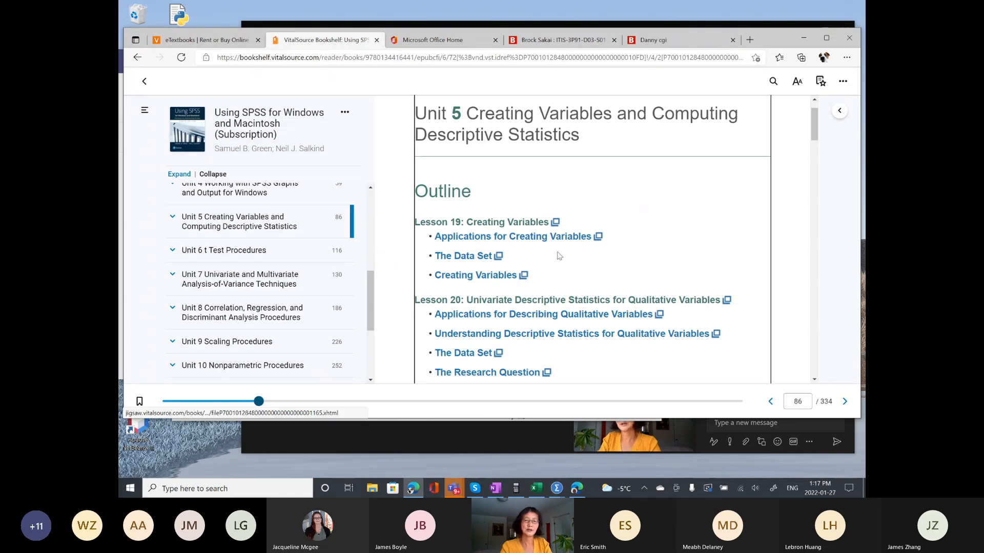
left_click(477, 240)
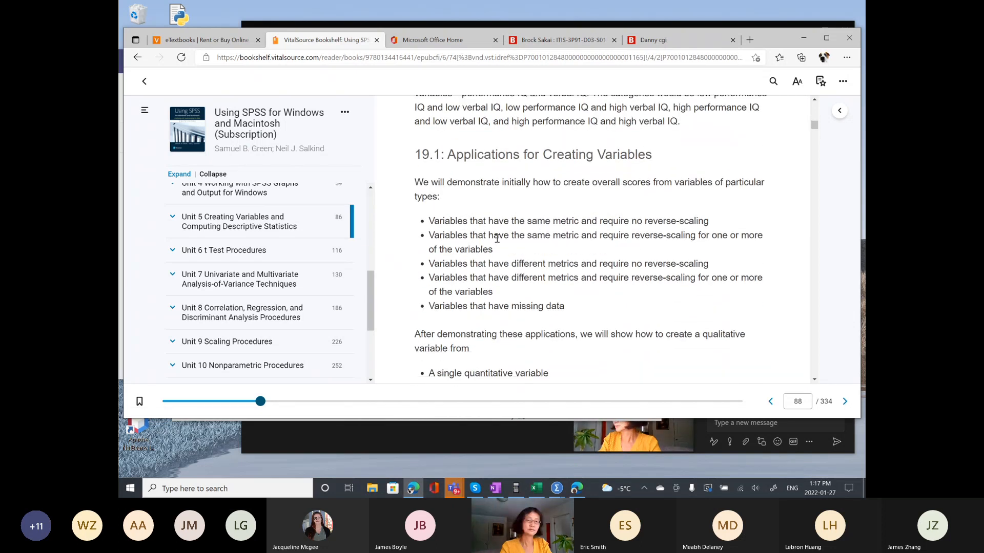
Step: Examine the Lesson 19 introduction and the variable definitions in Table 19.1, from skip to pbi06
scroll(496, 238, "up", 5)
scroll(496, 241, "up", 8)
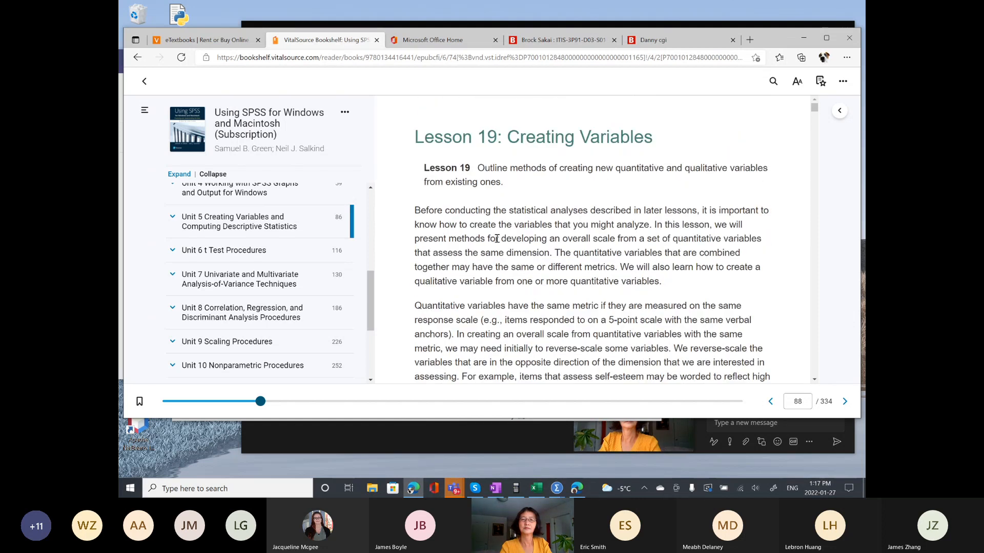
scroll(496, 238, "down", 10)
scroll(496, 239, "down", 7)
scroll(497, 238, "up", 2)
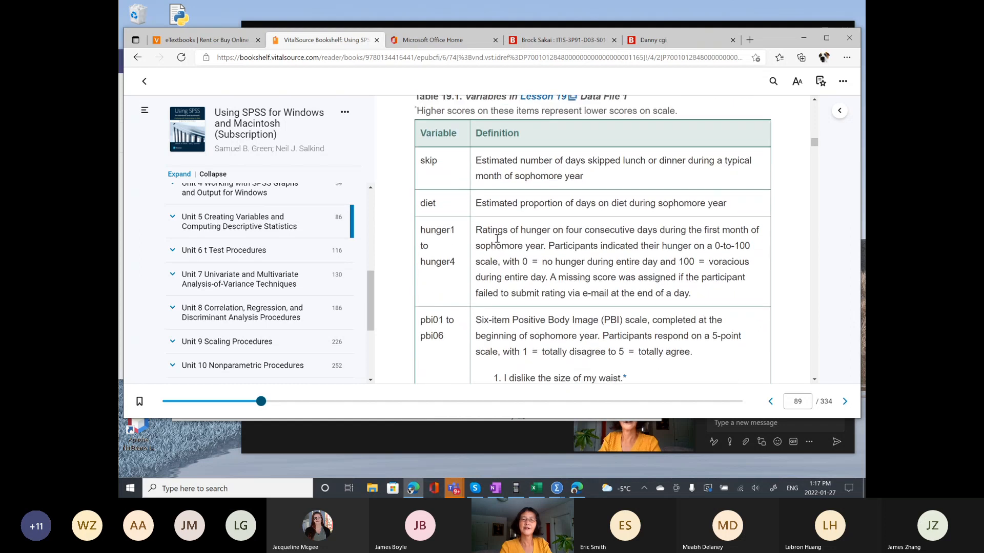
scroll(497, 239, "down", 1)
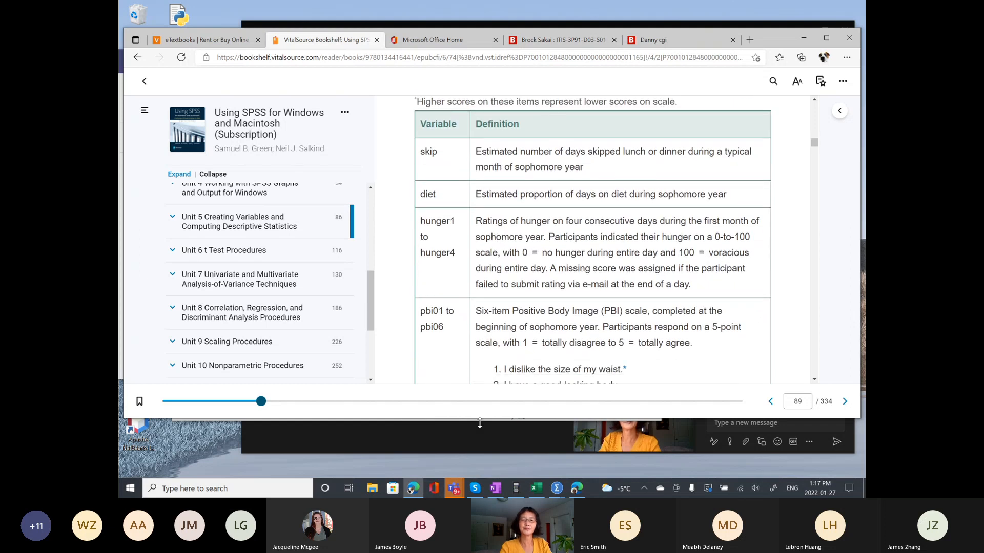
left_click(480, 423)
left_click(564, 210)
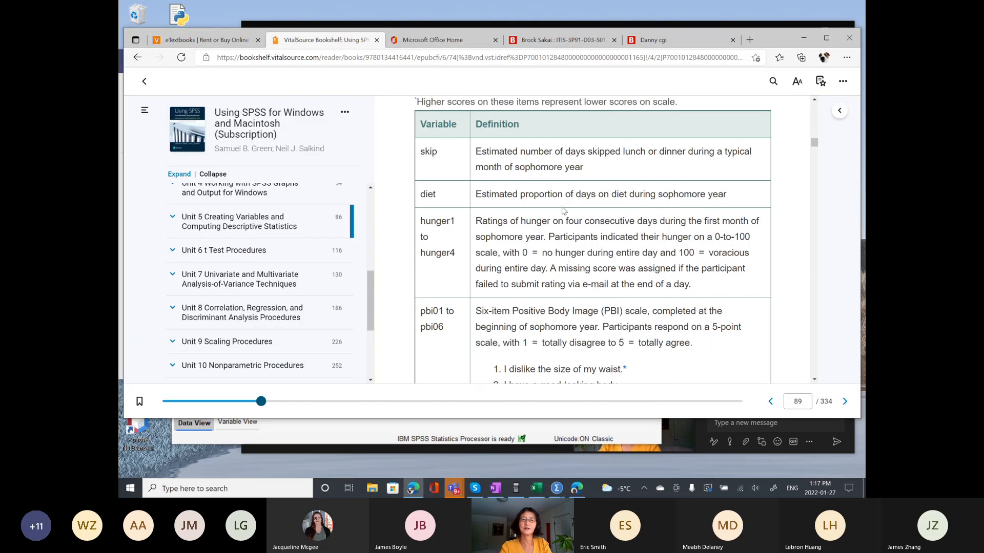
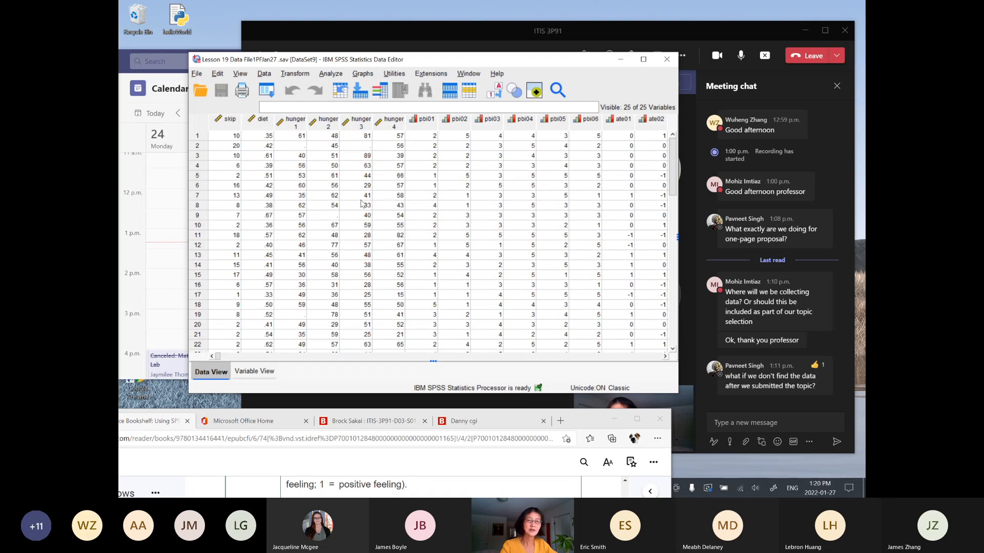
Step: Return to the variable definitions of the Lesson 19 dataset and select the rows ate01 to ate04
left_click(454, 245)
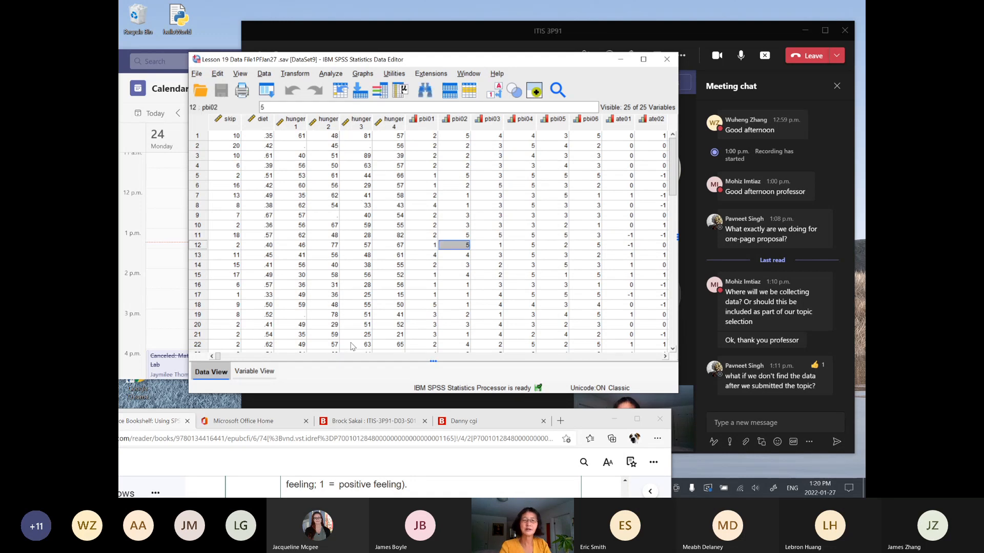
left_click(251, 373)
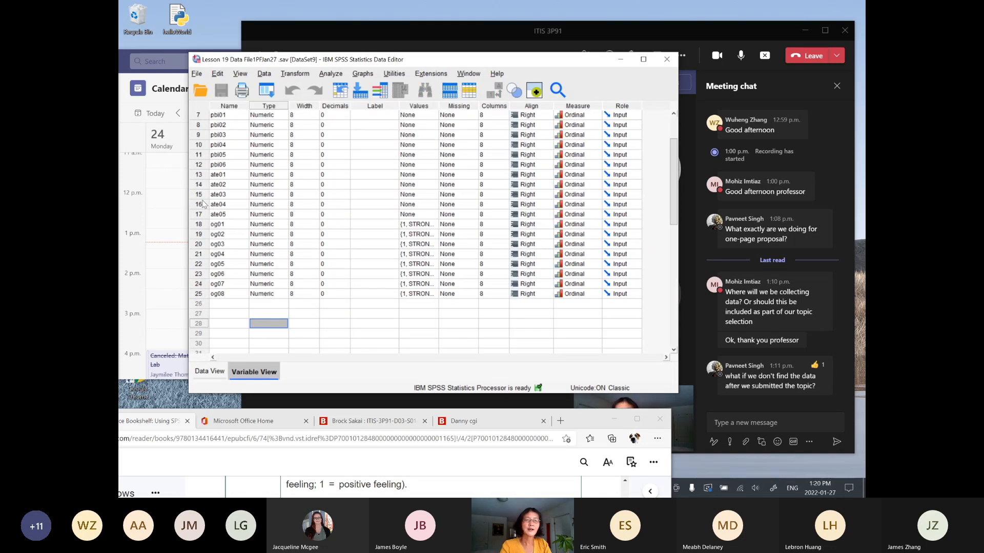
left_click(200, 175)
left_click_drag(201, 177, 200, 204)
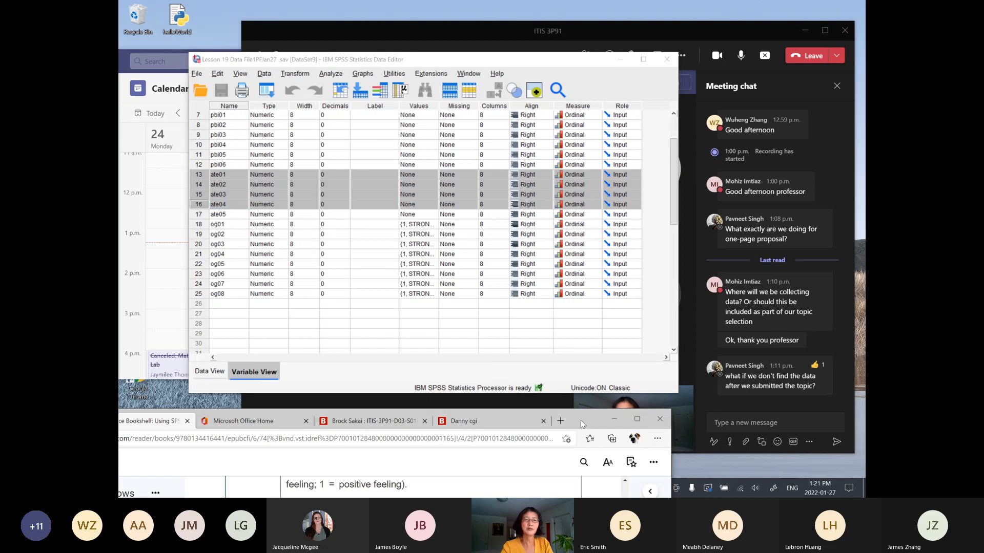
Step: Place the e-book window below the variable list and read the definition of ate01 to ate05 in Table 19.1
left_click_drag(580, 420, 599, 223)
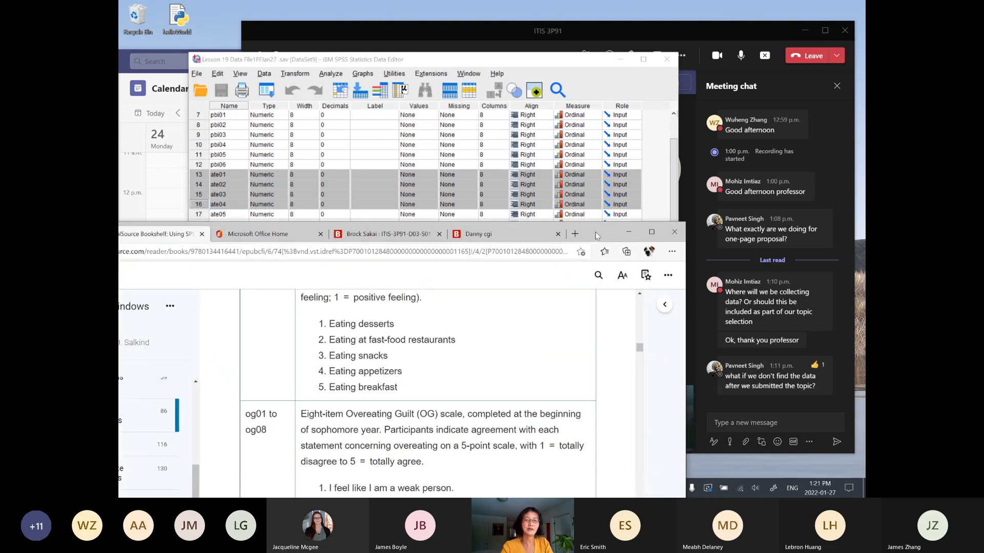
scroll(500, 354, "up", 2)
scroll(500, 354, "up", 1)
scroll(500, 354, "down", 3)
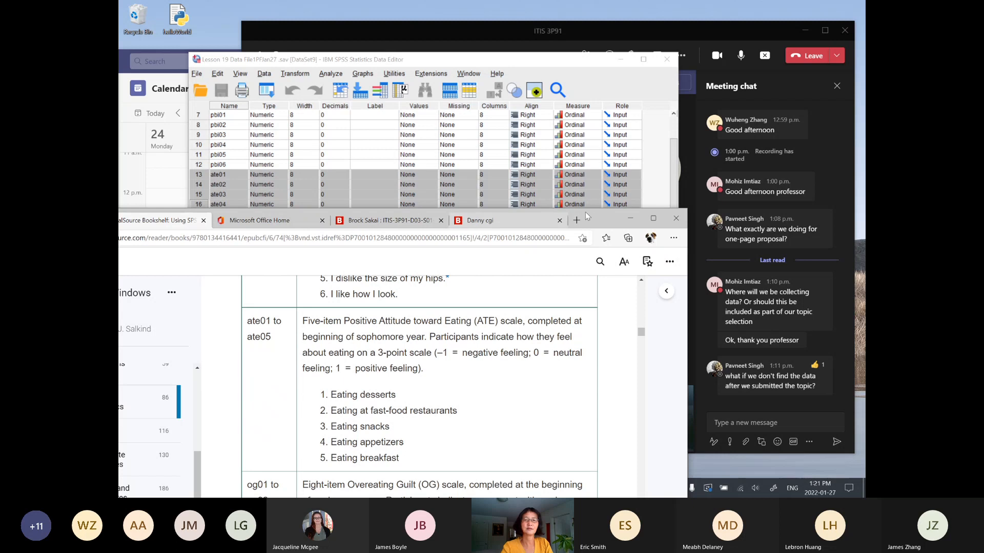
left_click_drag(589, 217, 562, 241)
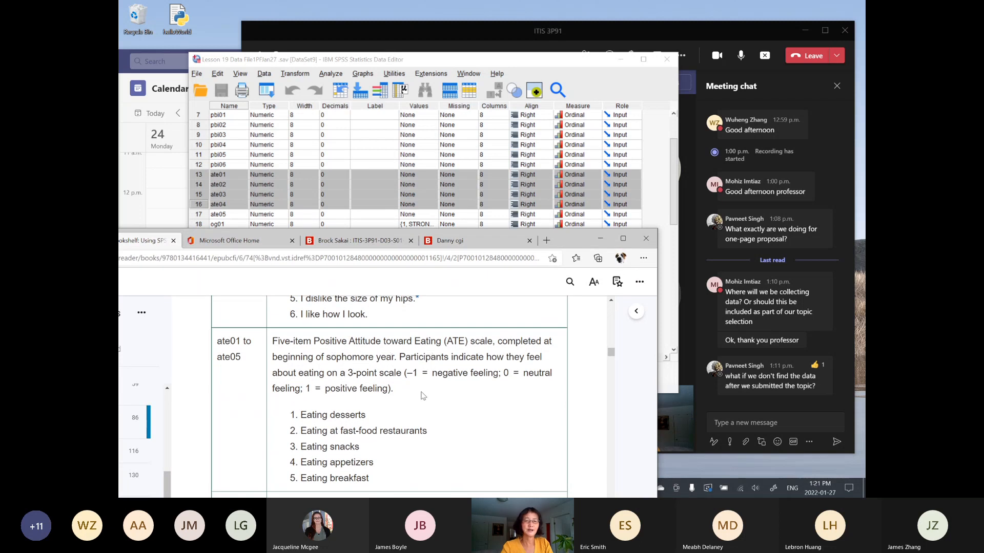
scroll(423, 396, "up", 1)
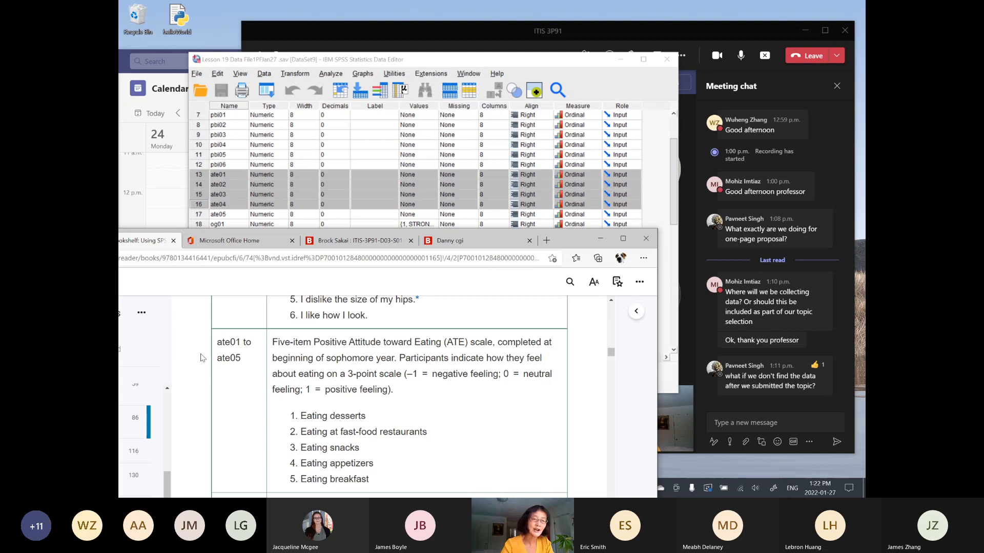
Step: Switch back to the SPSS data values and examine the ate01 to ate05 columns
left_click(200, 199)
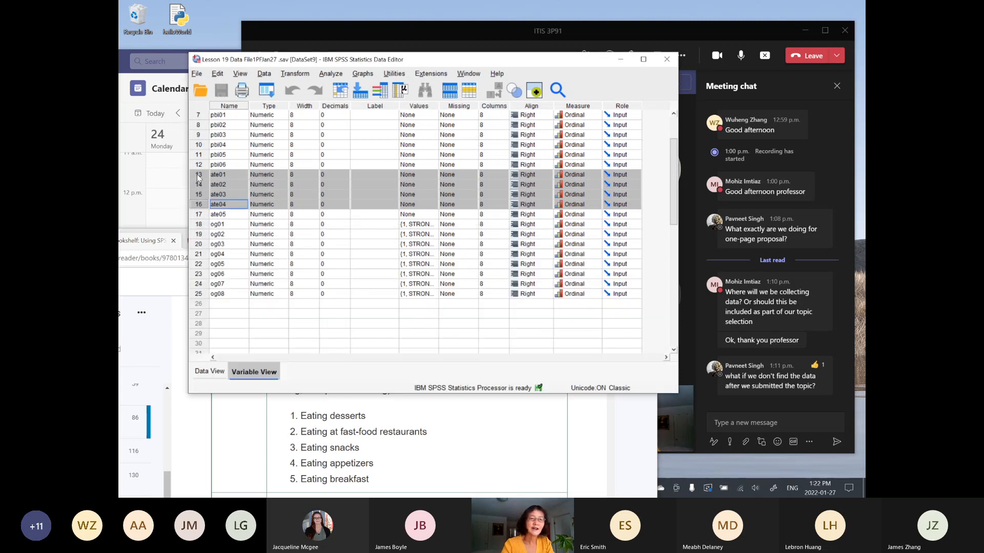
left_click(210, 371)
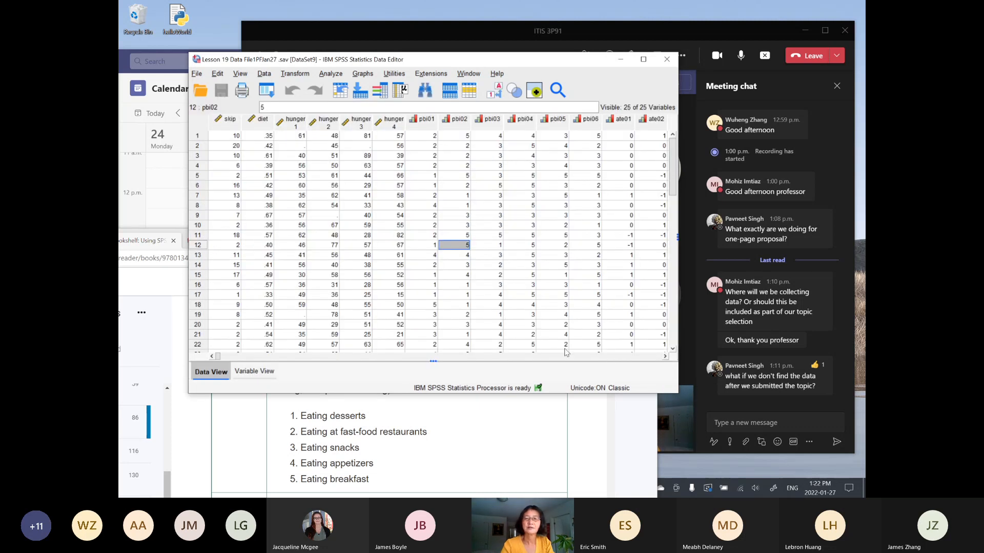
left_click(665, 357)
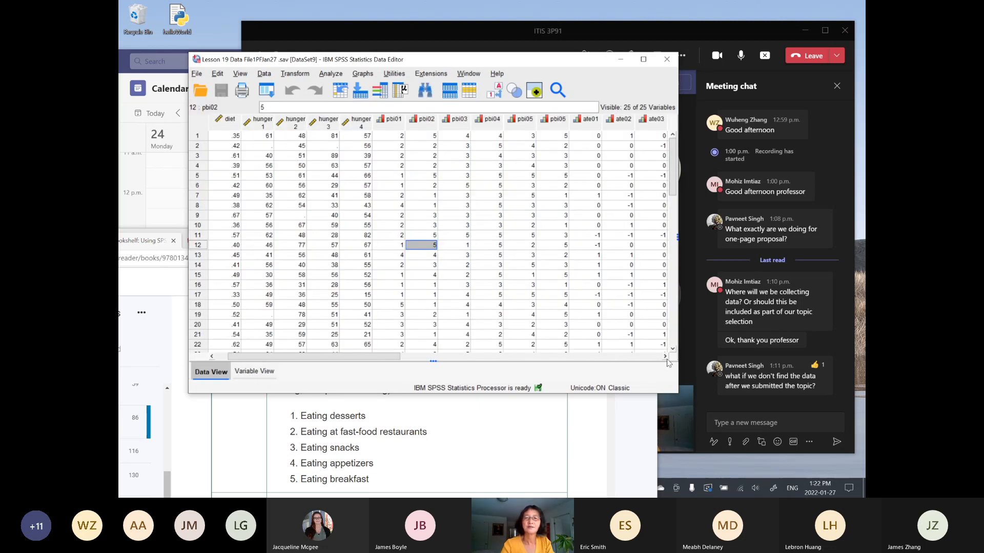
left_click(665, 357)
left_click(666, 357)
left_click(666, 357)
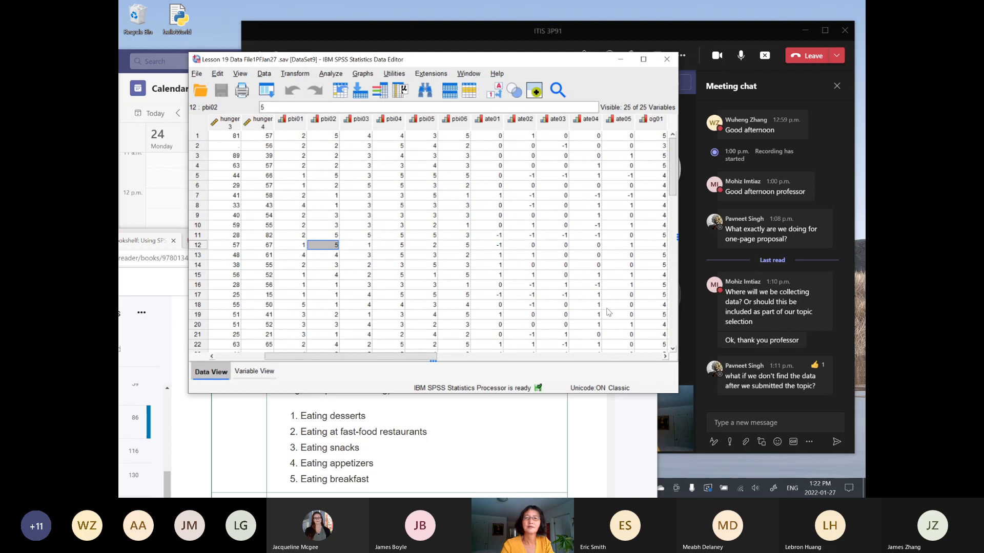
Step: Select the ate01 to ate05 data columns and reposition the data window above the textbook's list of eating items
left_click_drag(488, 126, 616, 124)
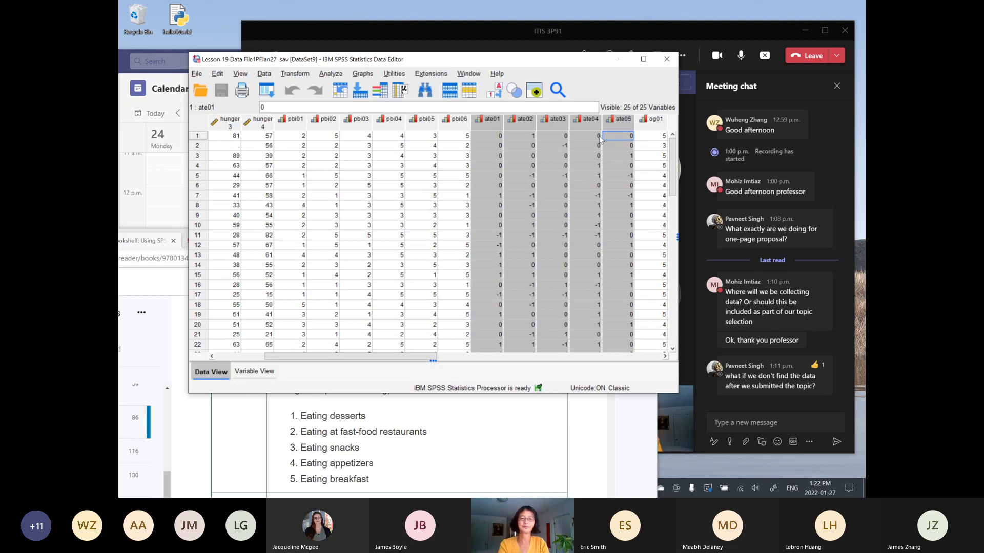
left_click_drag(551, 61, 505, 12)
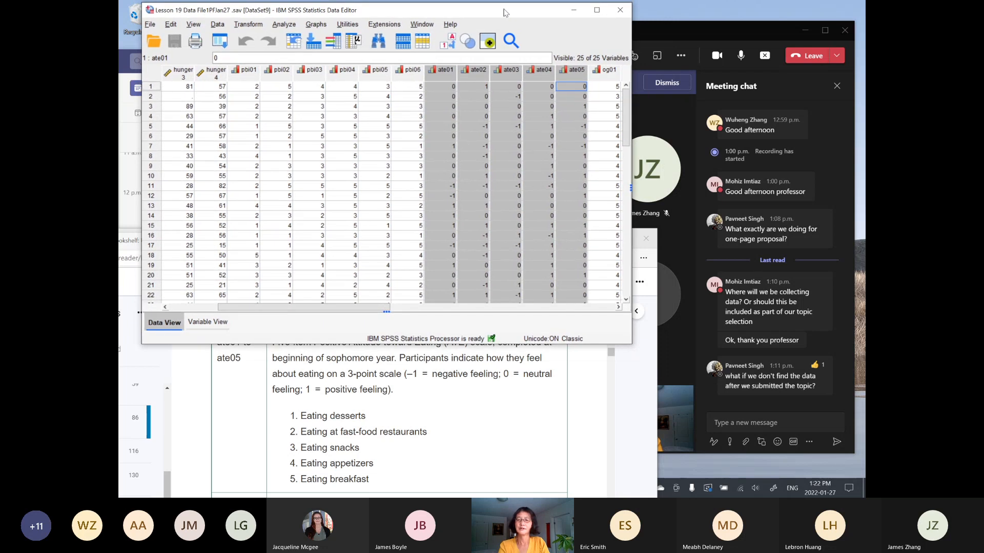
left_click_drag(504, 12, 528, 42)
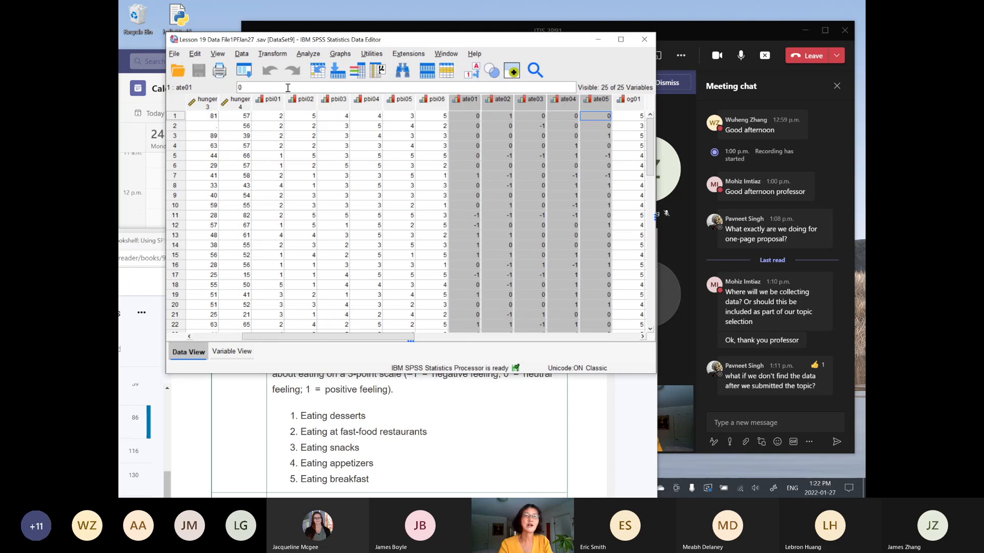
Step: Start Compute Variable with ate as the target variable and begin the numeric expression with the sum function
left_click(275, 54)
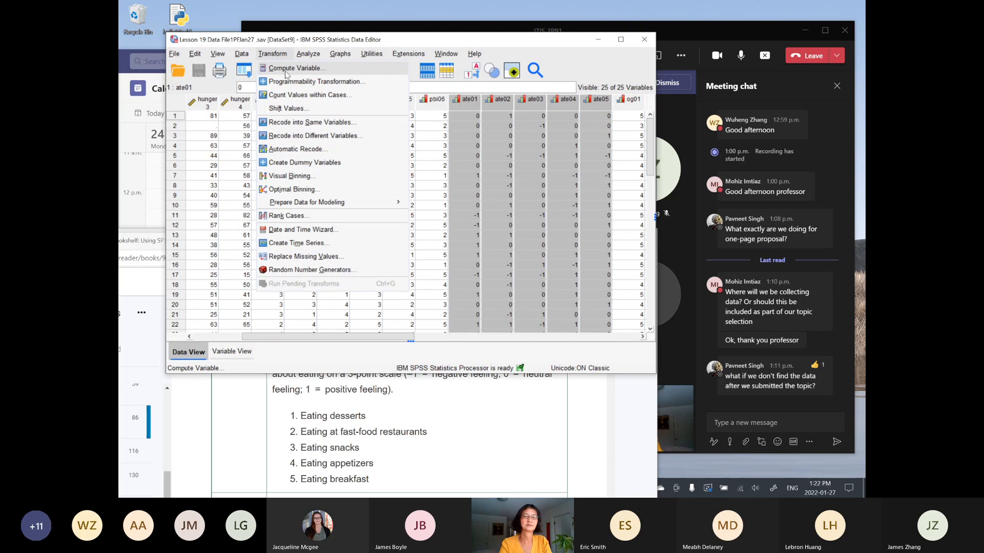
left_click(287, 69)
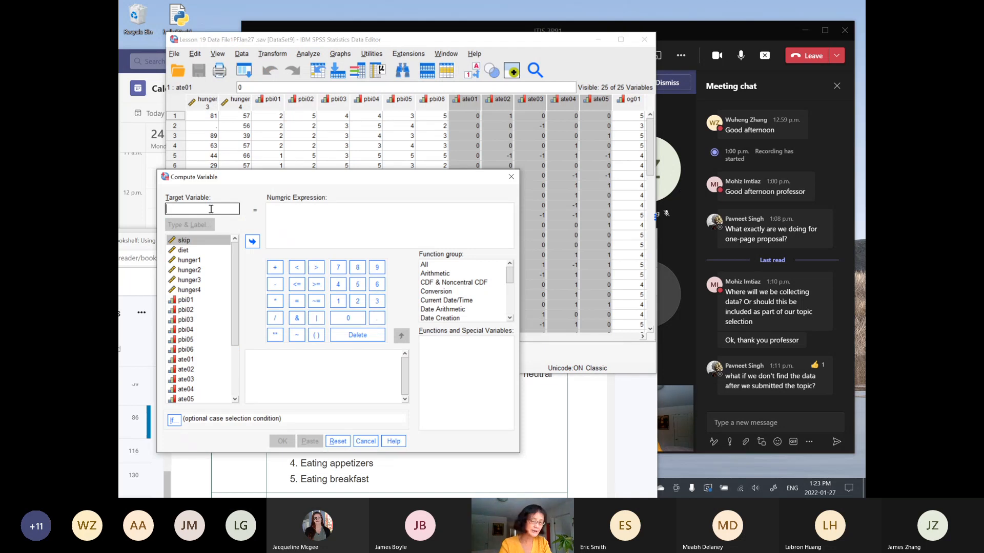
type("ate")
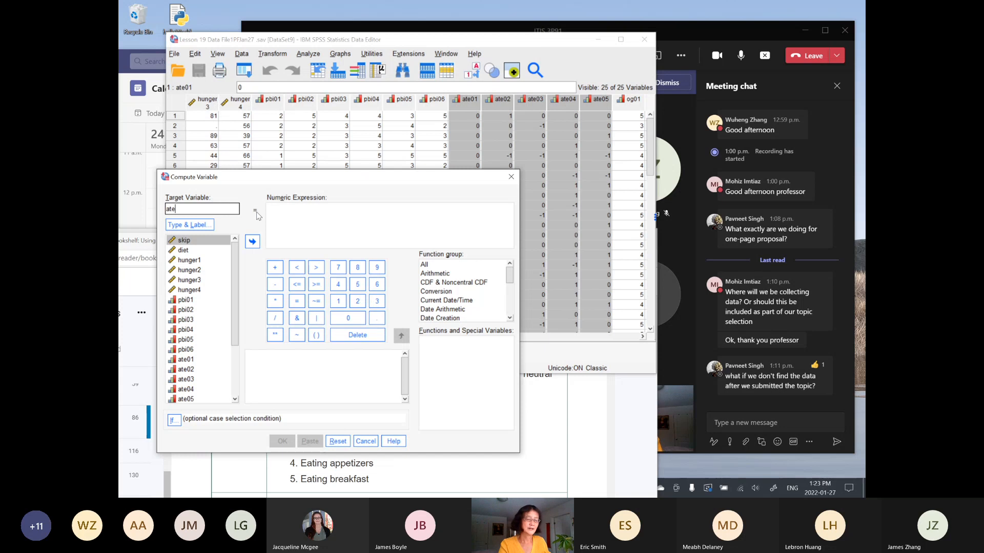
left_click(282, 216)
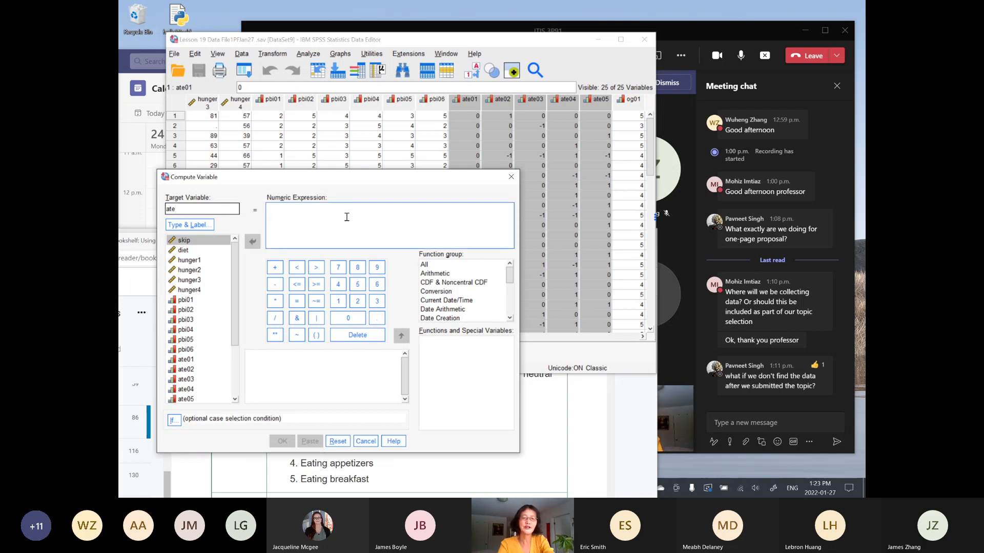
type("sum")
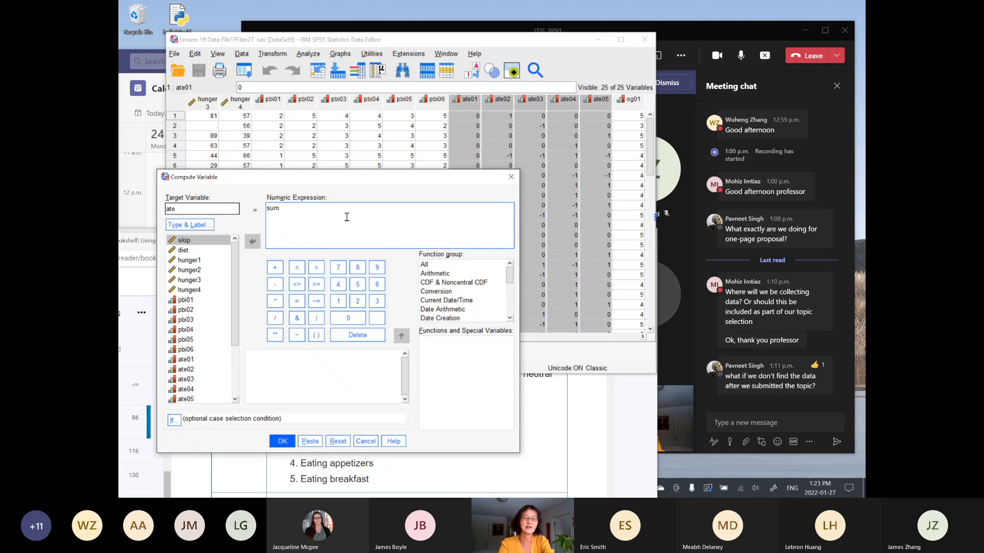
type("(")
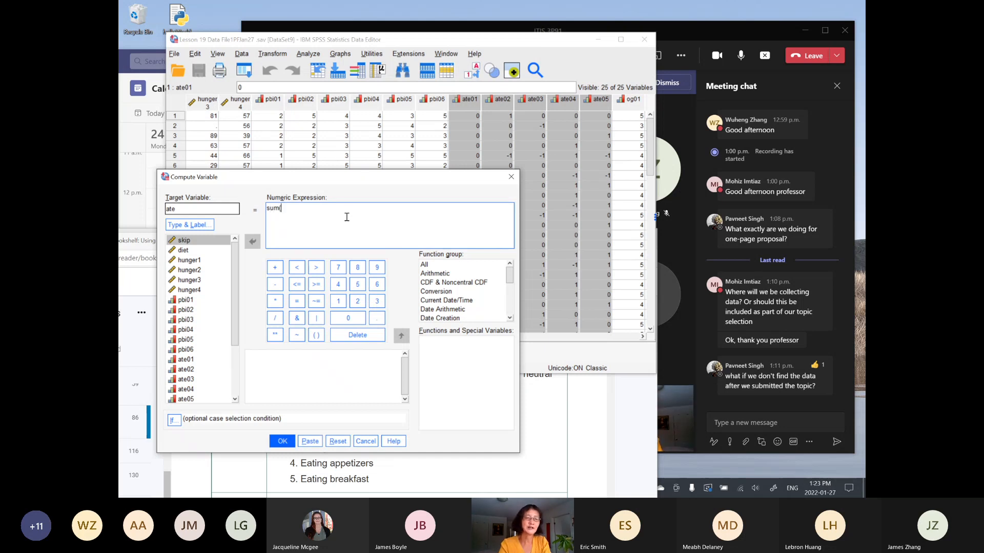
Step: Add ate01, ate02 and ate03 as comma-separated arguments of the sum expression
left_click(182, 360)
left_click(252, 241)
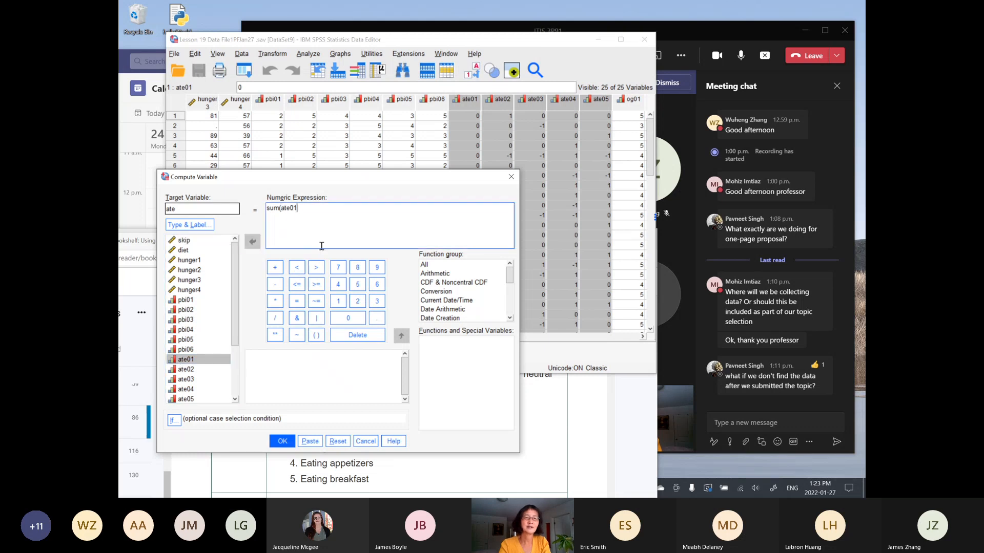
type(",")
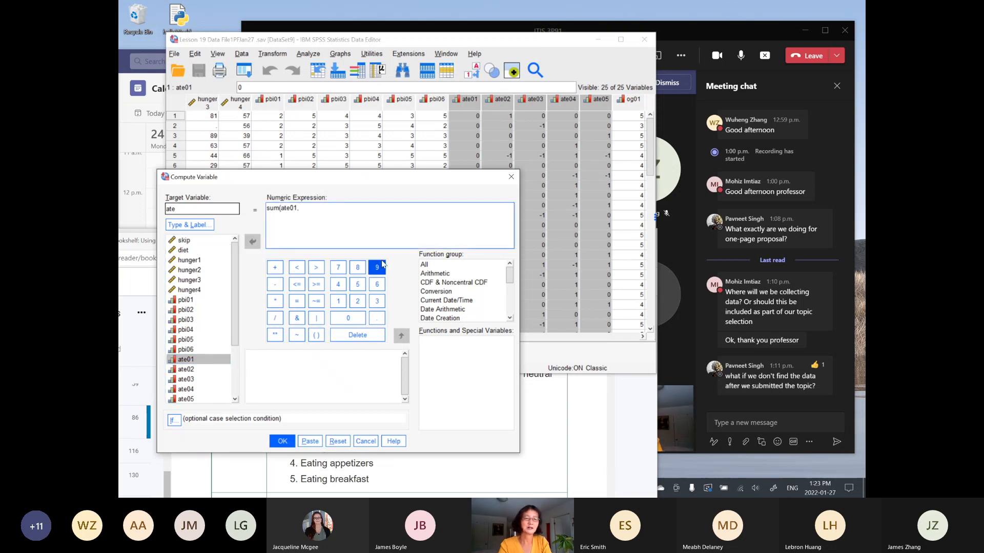
left_click(190, 370)
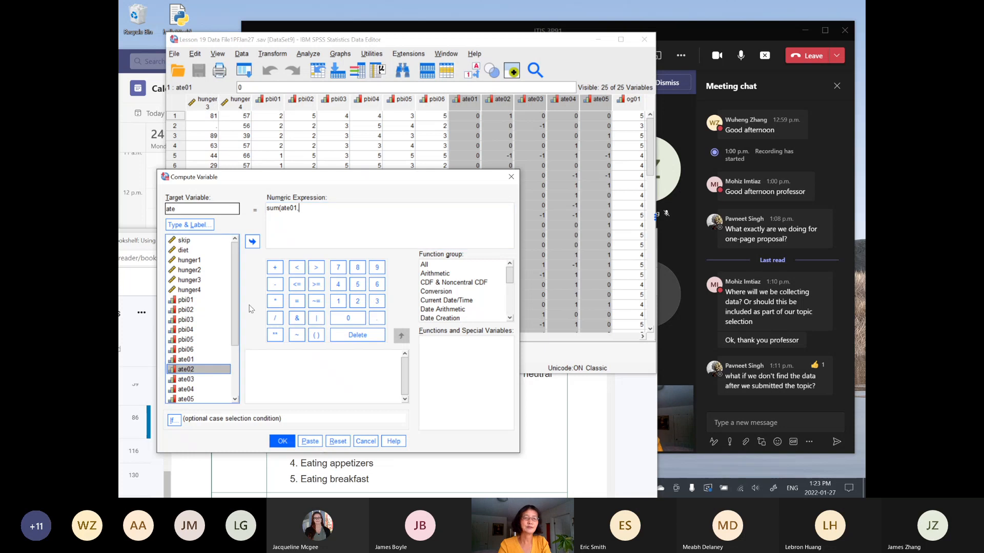
left_click(252, 242)
type(",")
left_click(184, 381)
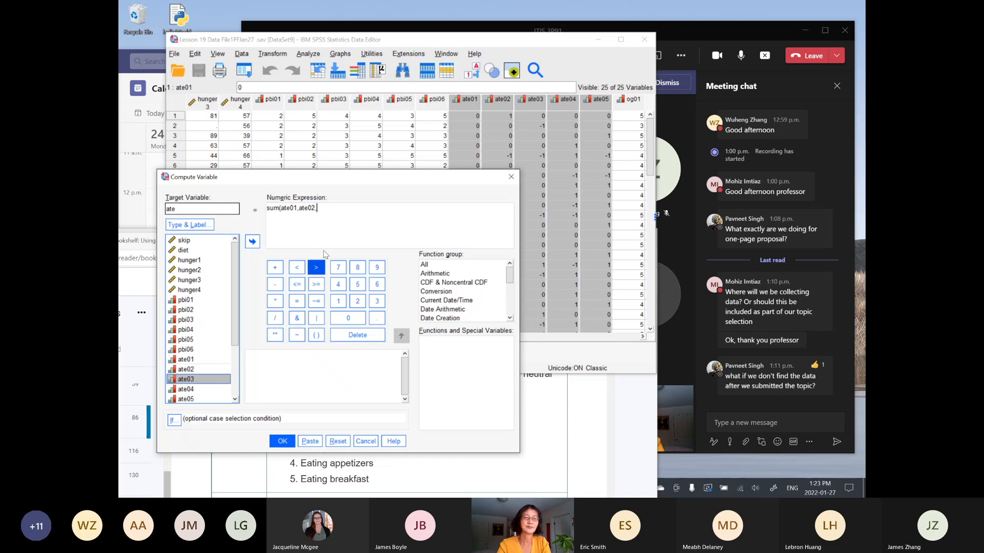
left_click(253, 244)
type(",")
Step: Complete the expression as sum(ate01,ate02,ate03,ate04,ate05) and compute the ate variable
left_click(185, 391)
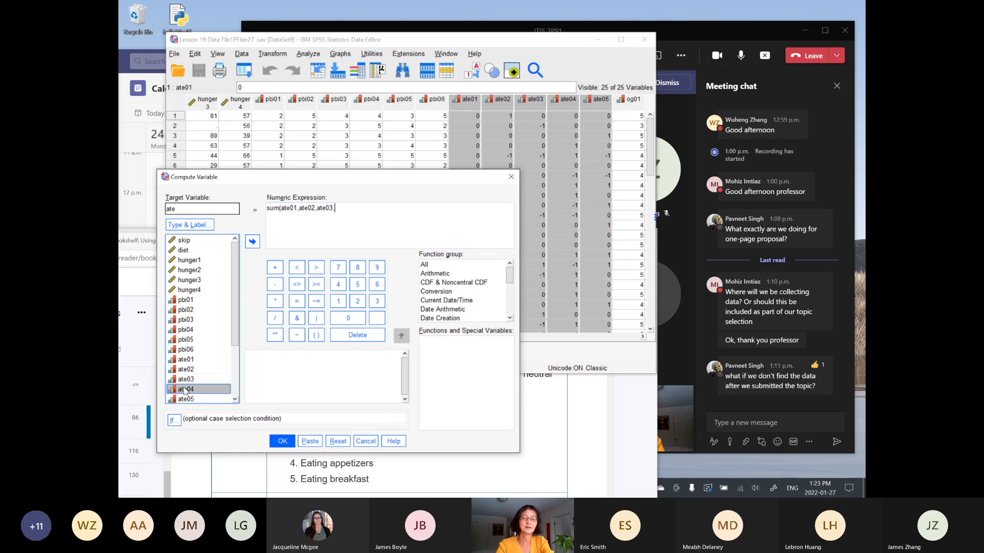
left_click(252, 243)
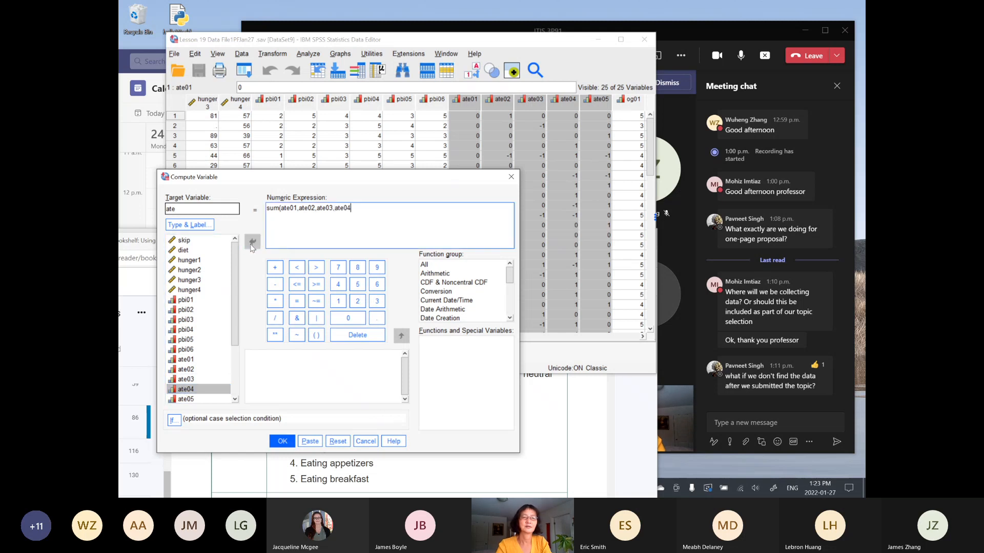
type(",")
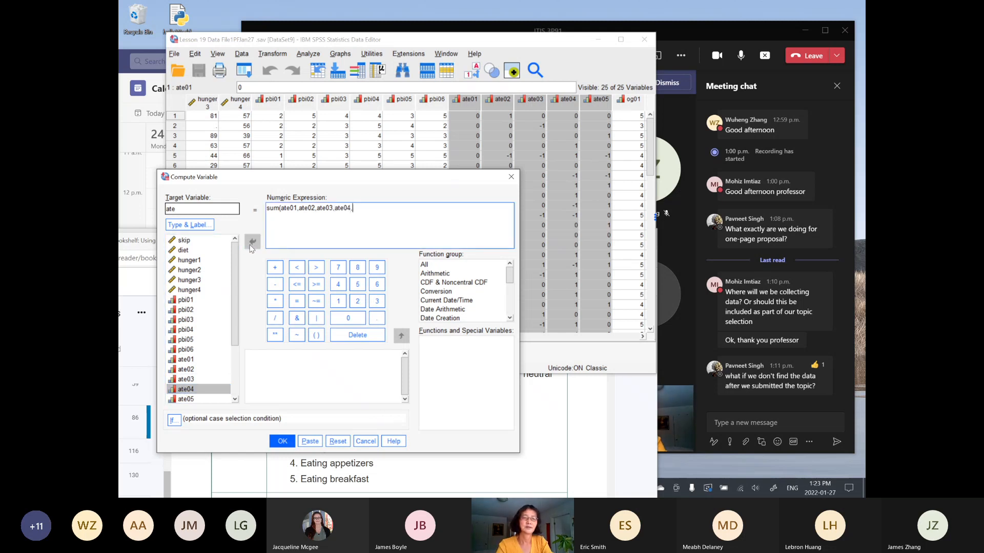
left_click(195, 398)
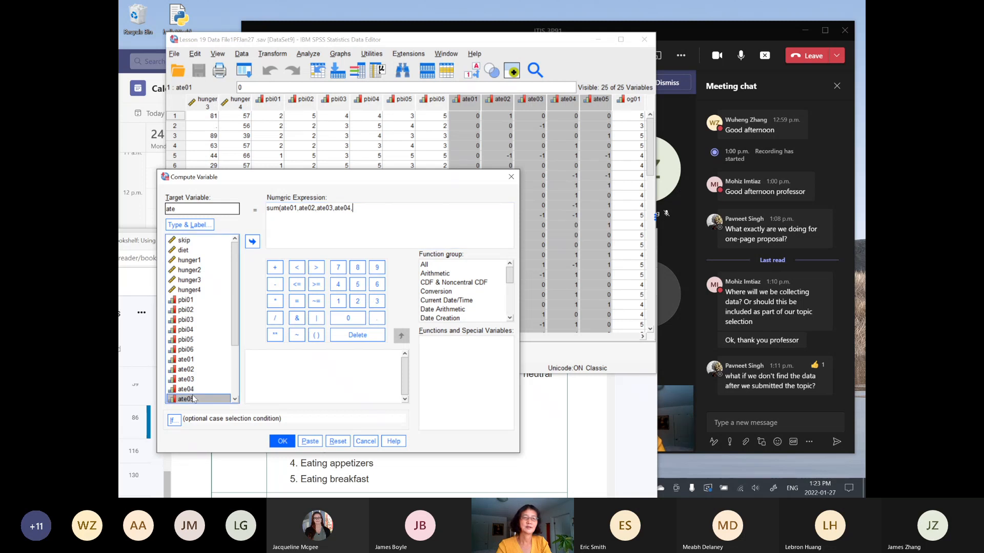
left_click(252, 242)
type(")")
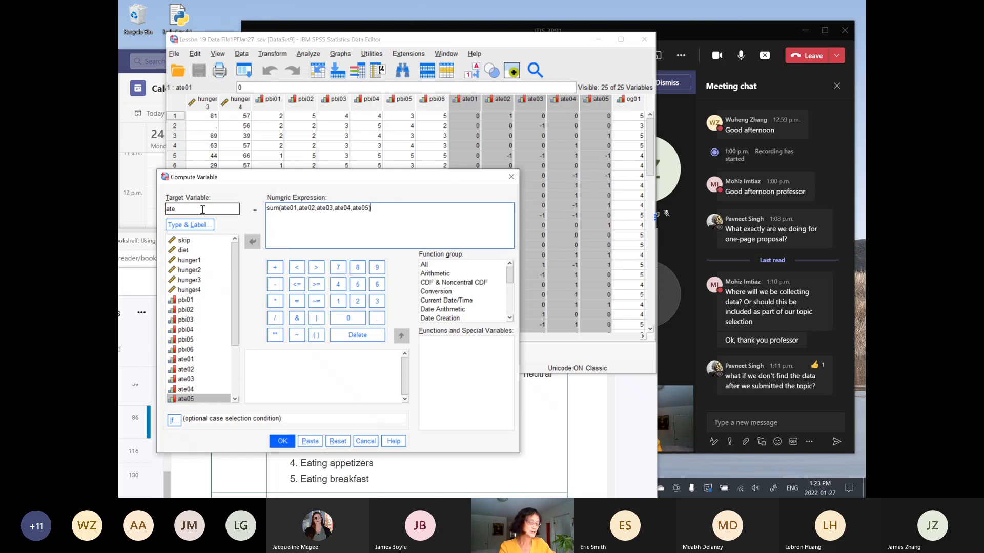
left_click(281, 442)
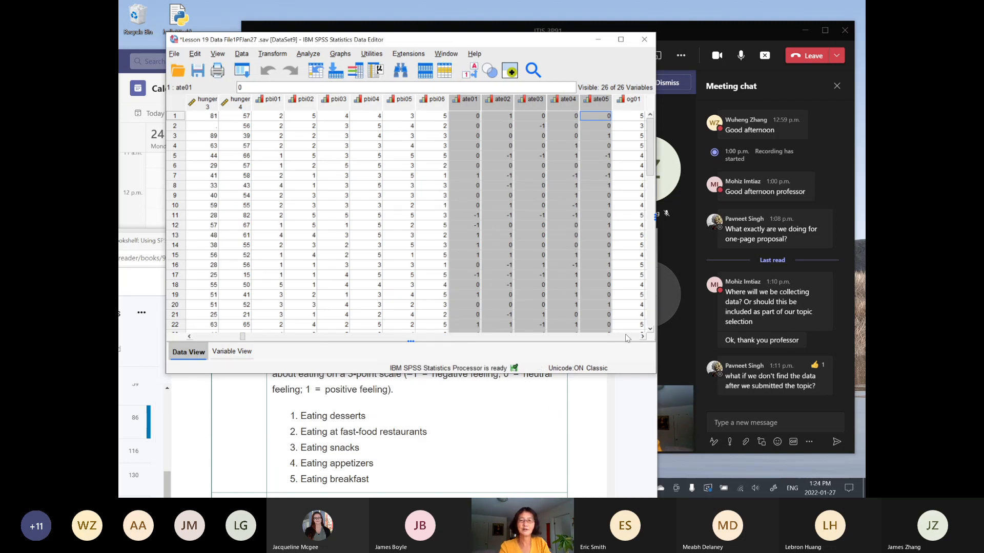
Step: Examine the values of the new ate column and compare them with the ate01 to ate05 definition in the textbook
left_click(642, 336)
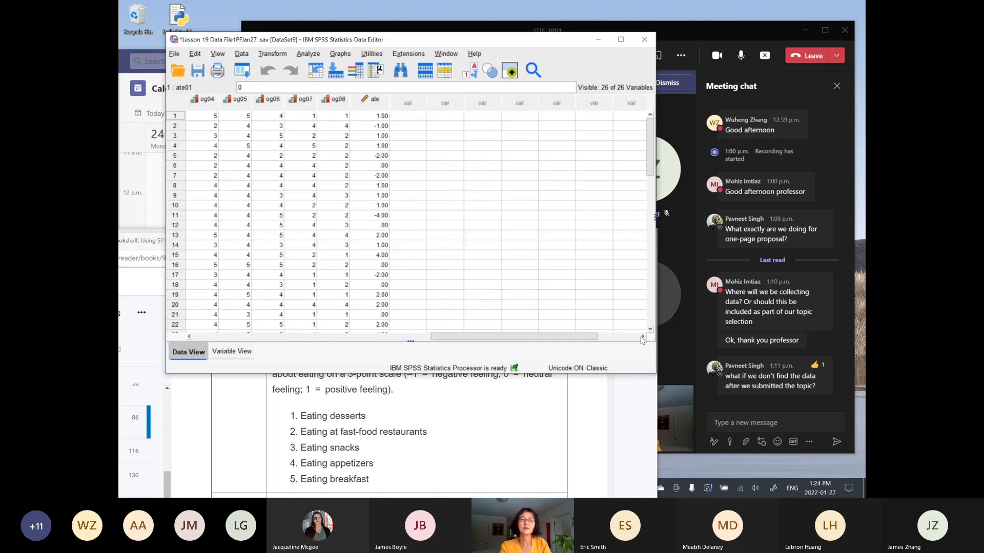
left_click(371, 106)
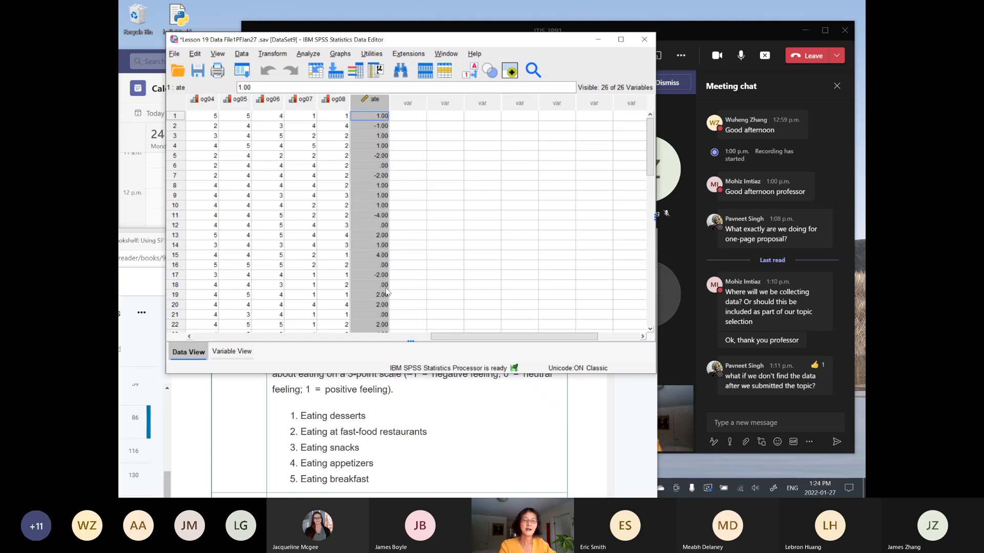
left_click(386, 405)
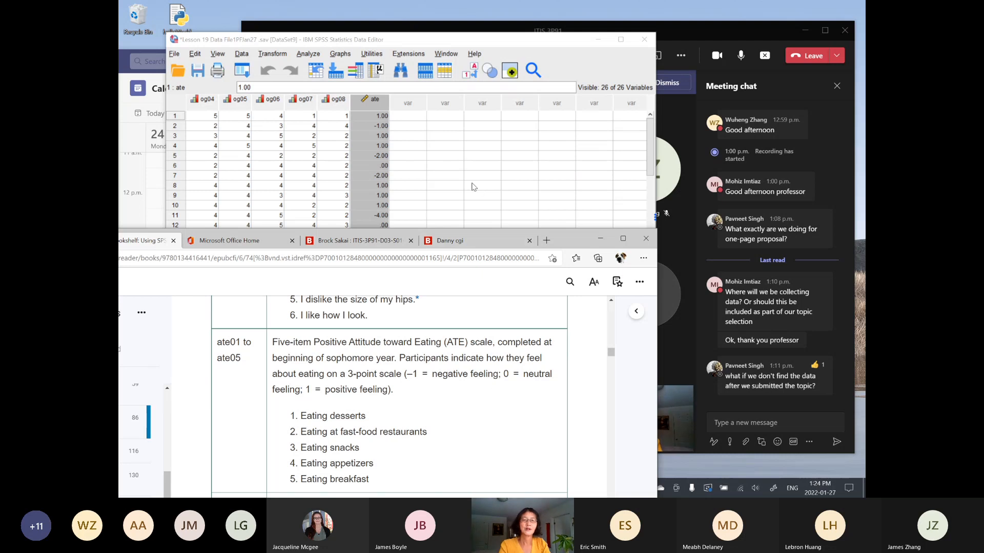
left_click(472, 186)
left_click(376, 105)
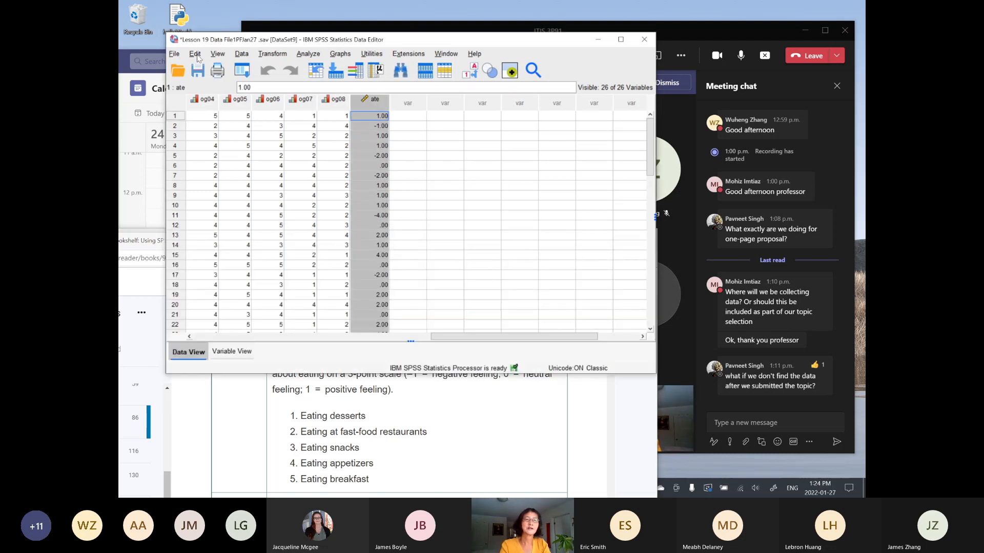
Step: Recompute the existing ate variable with the shorter expression sum(ate01 to ate05), accepting the change to the variable
left_click(272, 55)
left_click(287, 74)
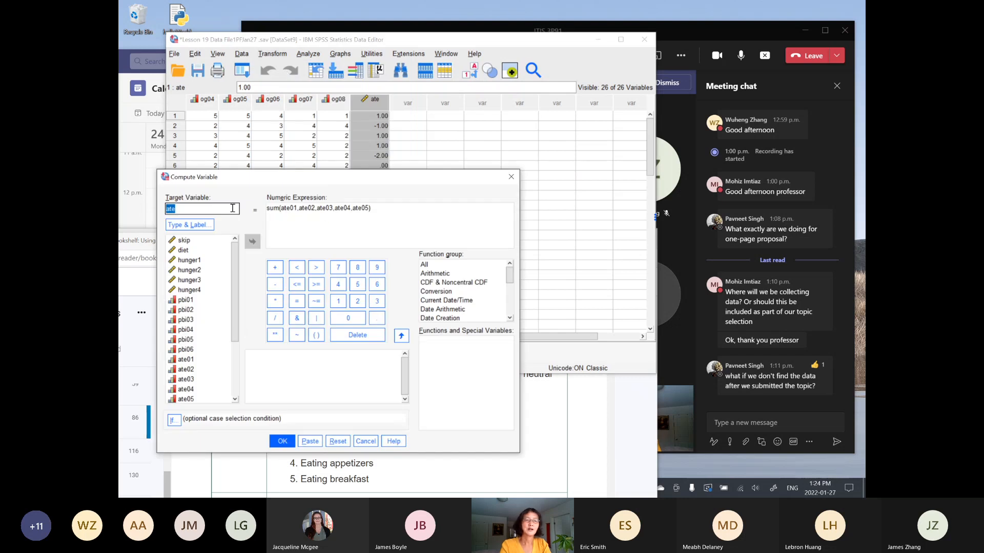
left_click_drag(382, 208, 299, 212)
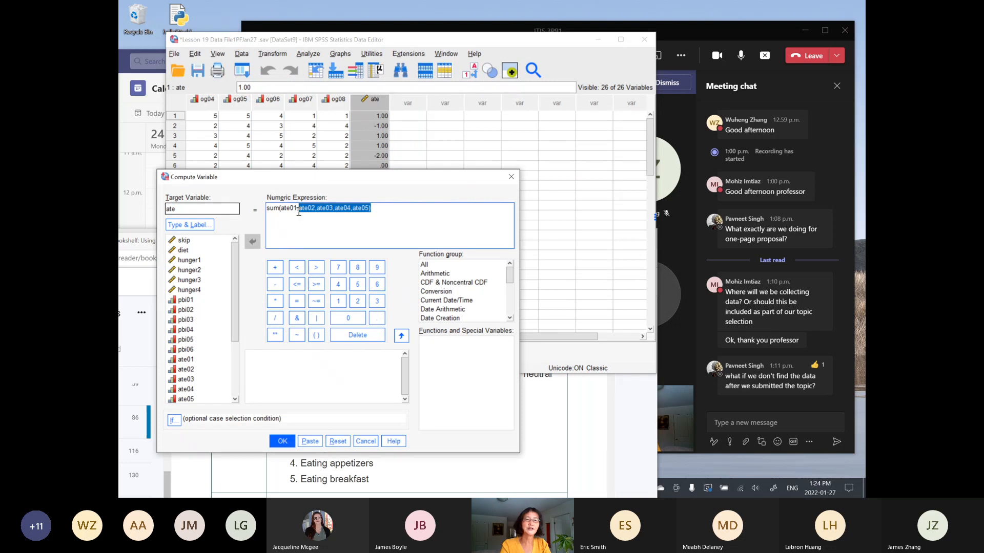
key("Delete")
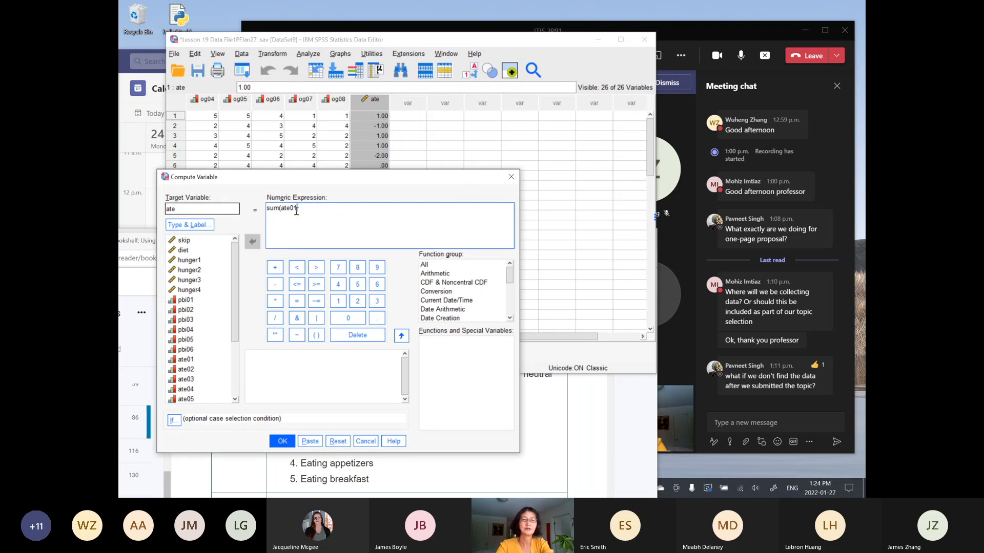
right_click(297, 212)
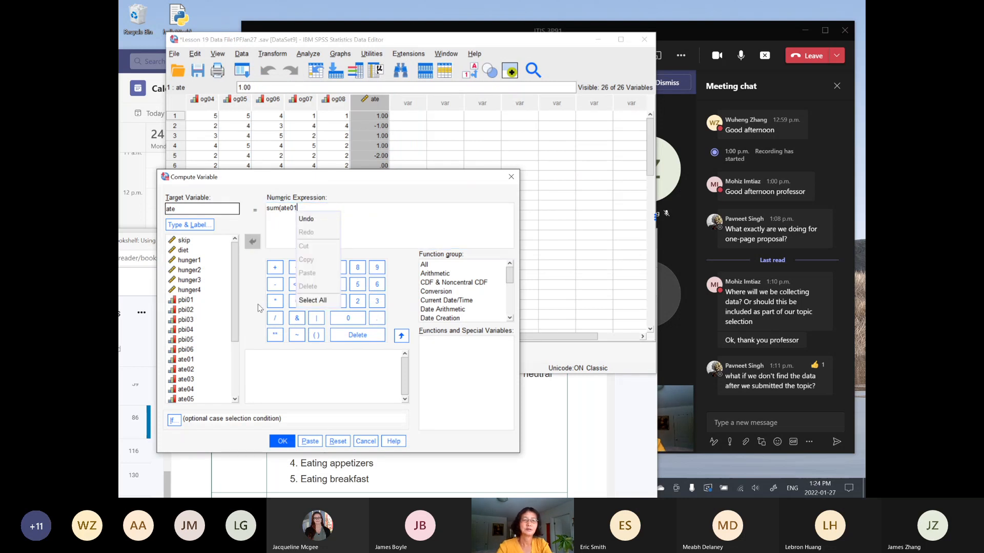
left_click(371, 234)
type("to ate05)")
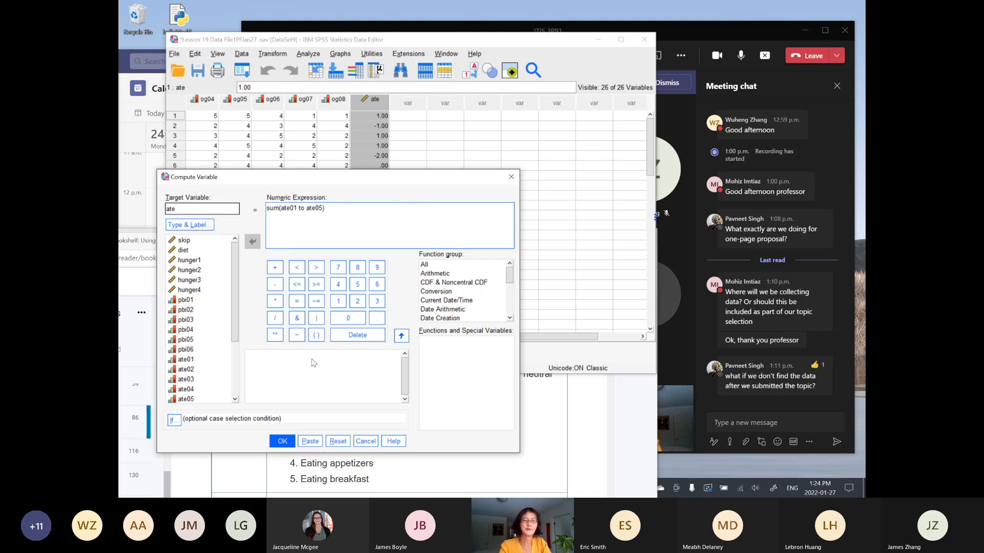
left_click(280, 442)
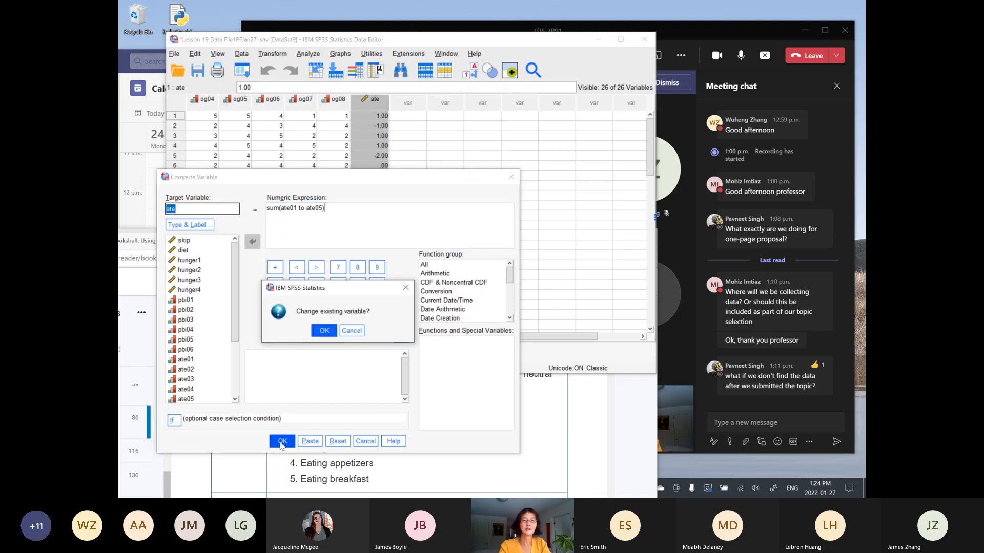
left_click(324, 331)
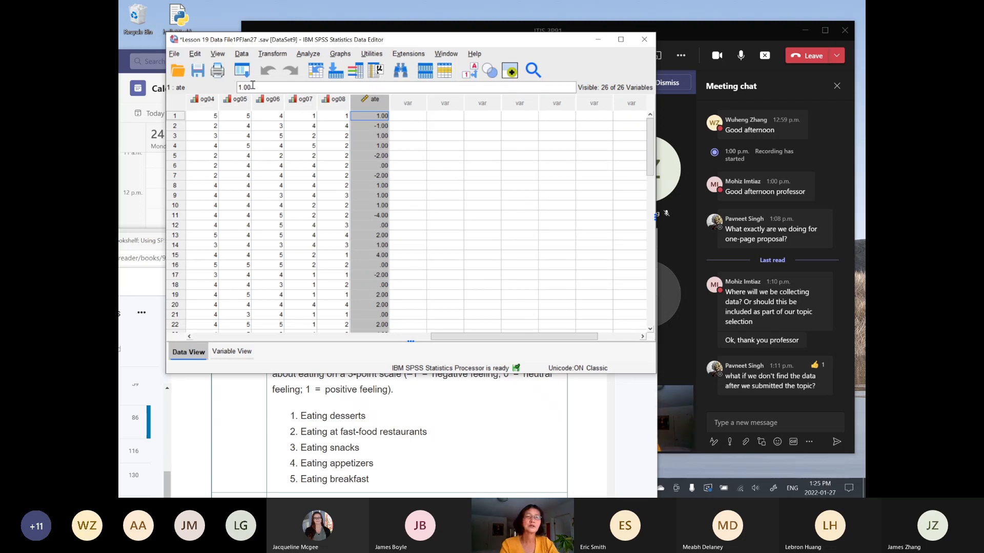
Step: Start a Recode into Same Variables and add pbi01, pbi03 and pbi05 as the variables to recode
left_click(272, 55)
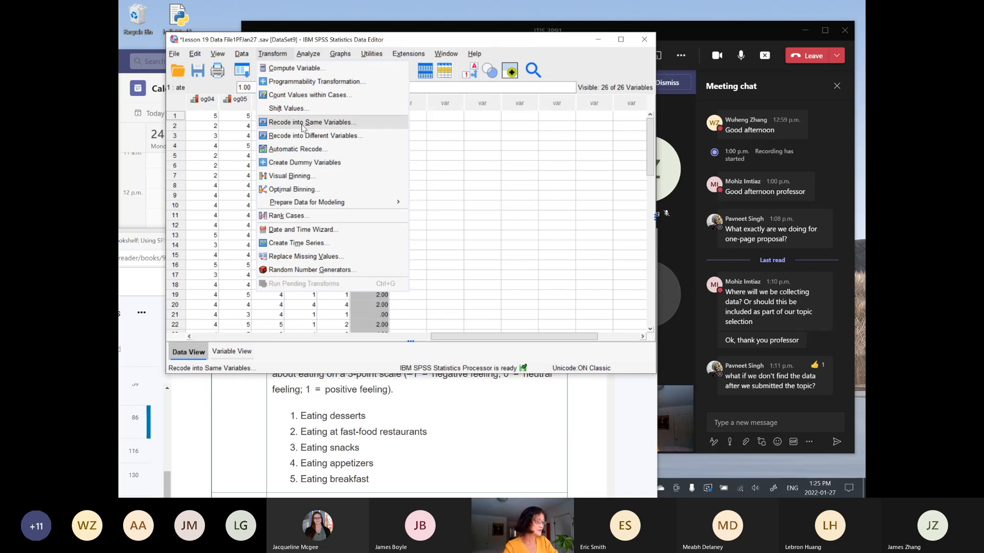
left_click(303, 127)
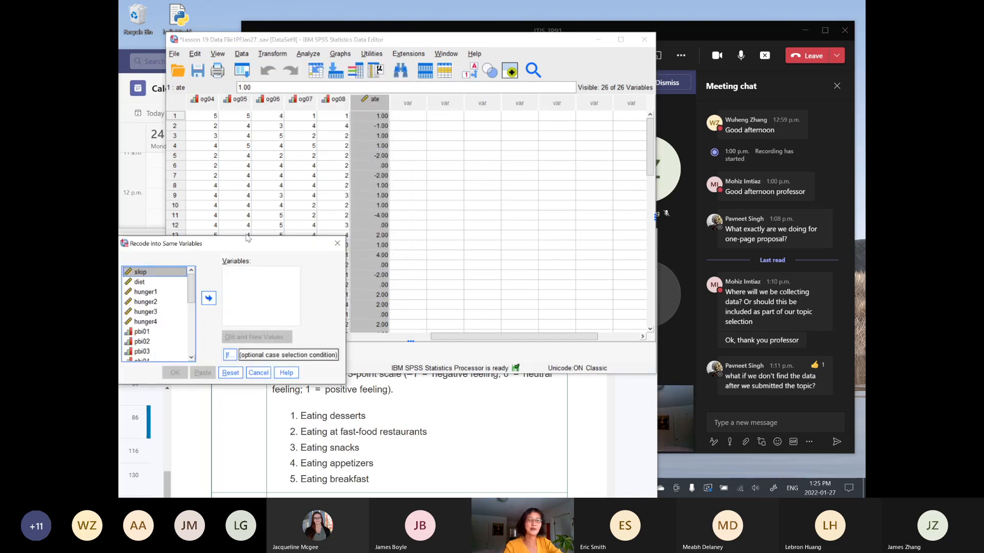
left_click_drag(248, 237, 394, 170)
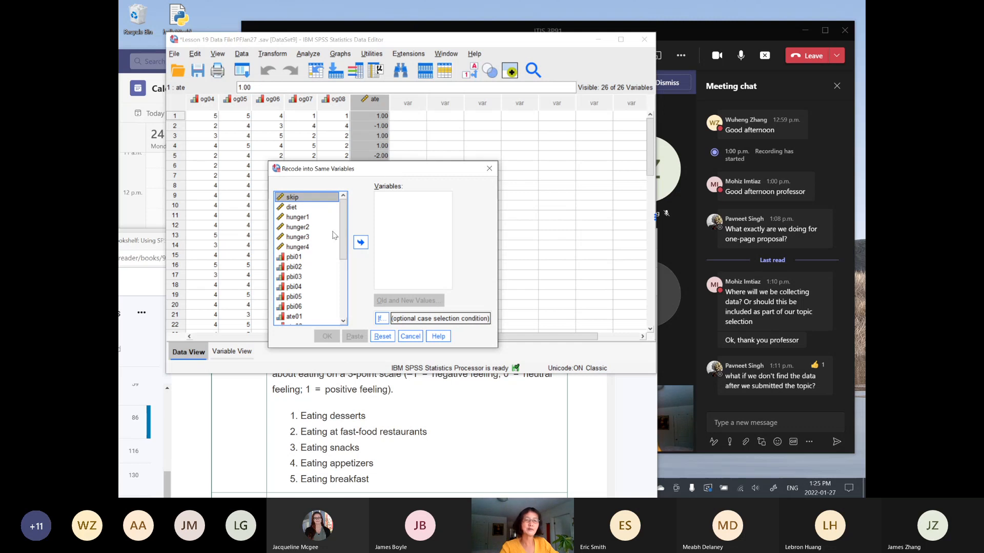
left_click(293, 258)
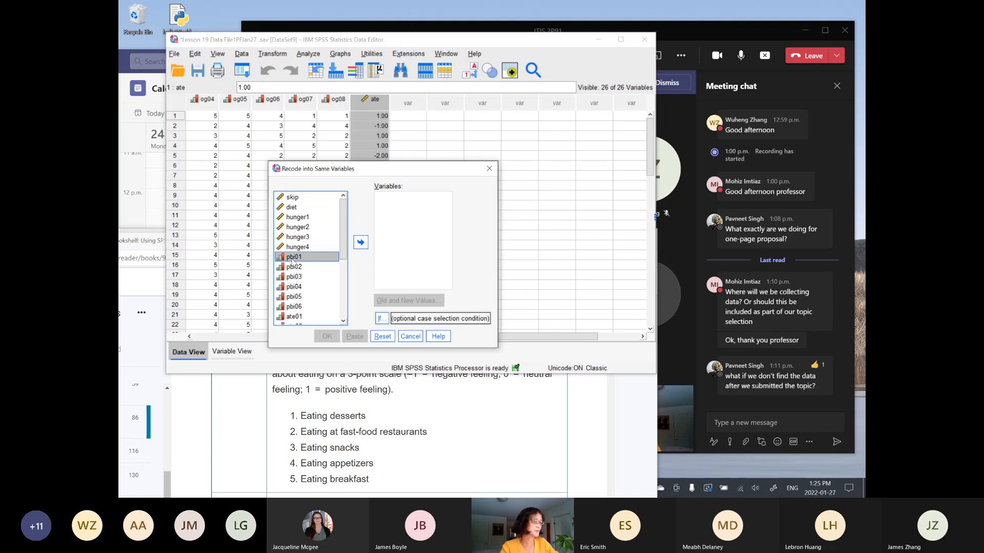
left_click(360, 242)
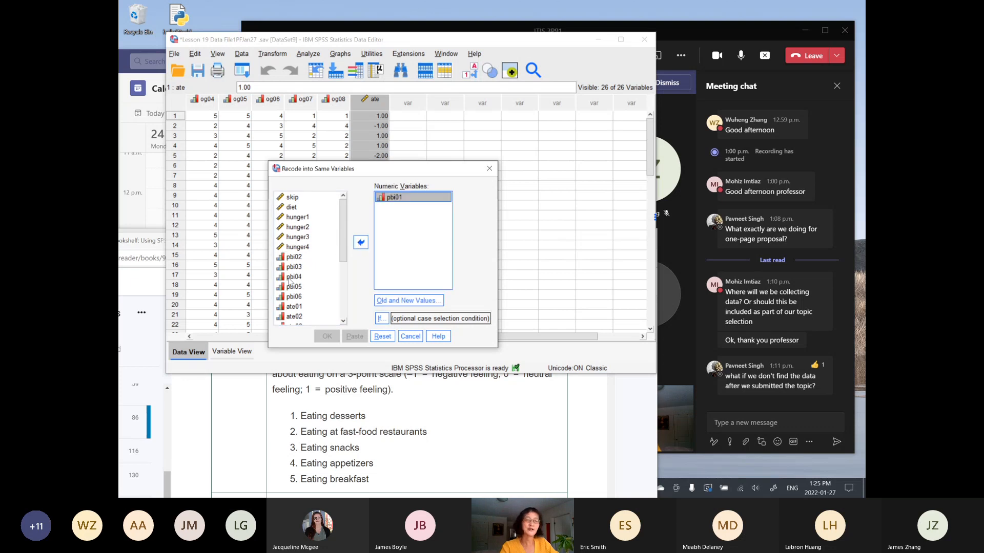
left_click(287, 268)
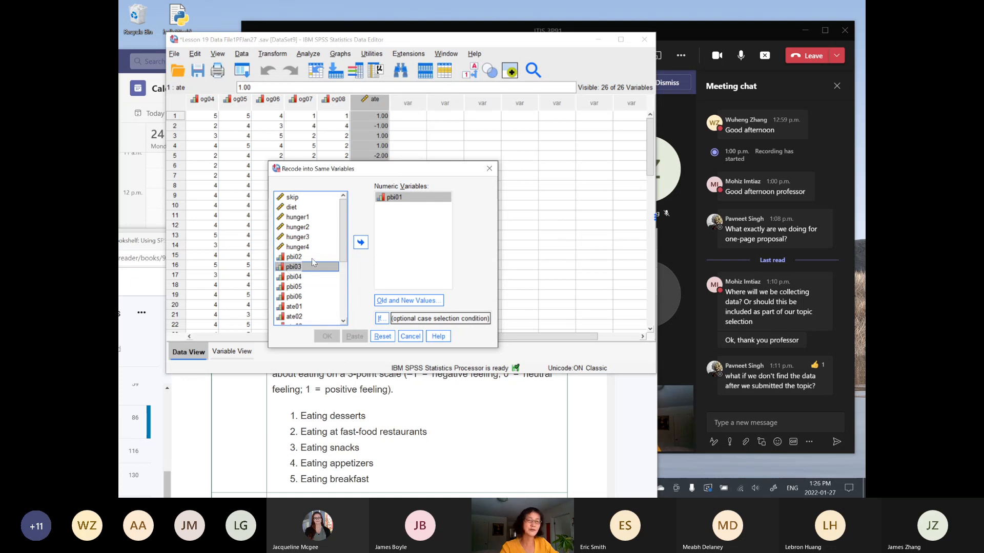
left_click(360, 244)
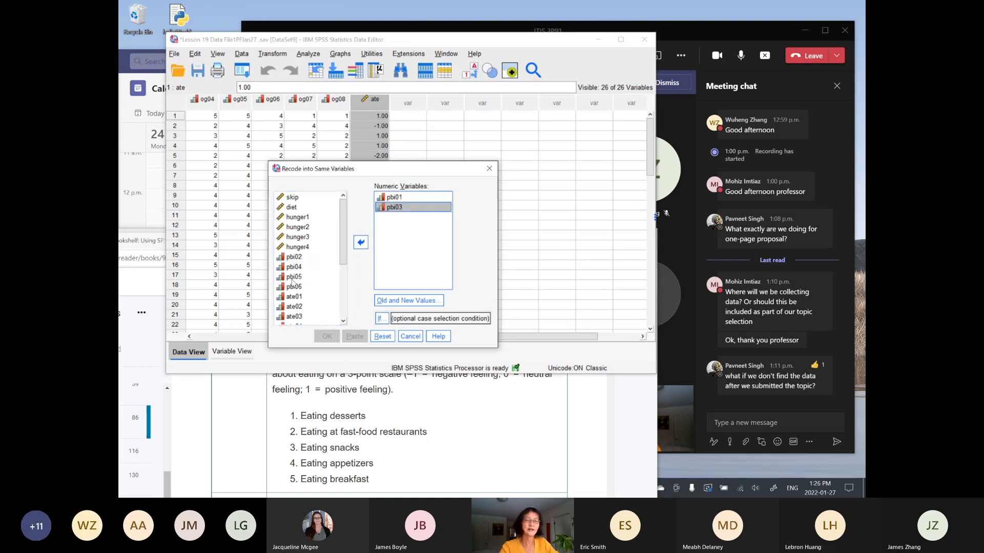
left_click(291, 278)
left_click(361, 243)
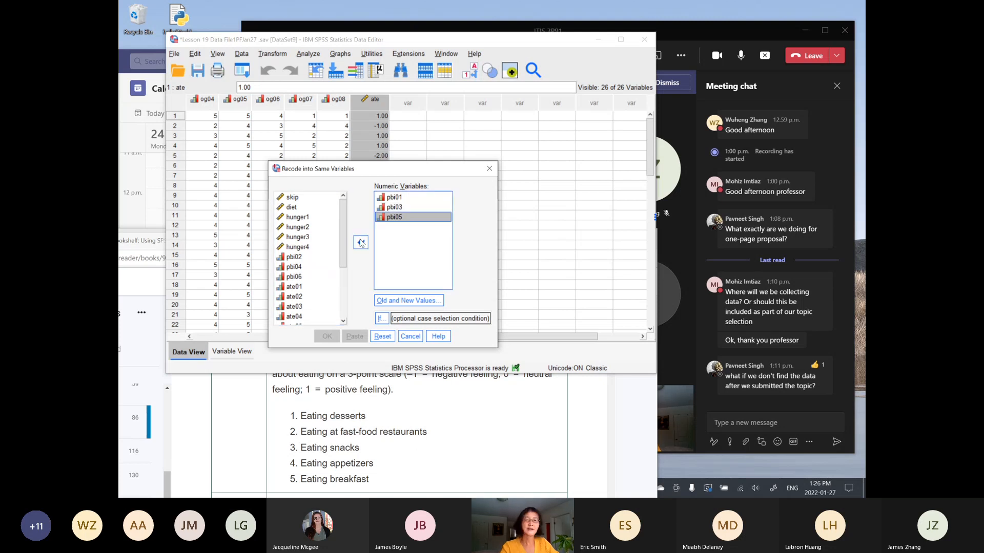
Step: Define the first two recode rules for the pbi items: old value 1 becomes 5 and old value 2 becomes 4
left_click(408, 302)
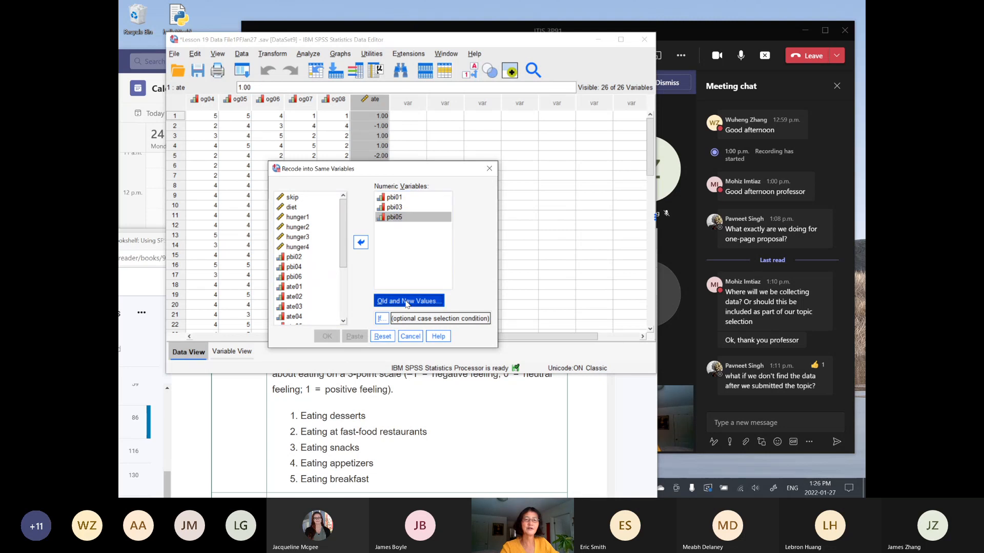
left_click(441, 182)
type("1")
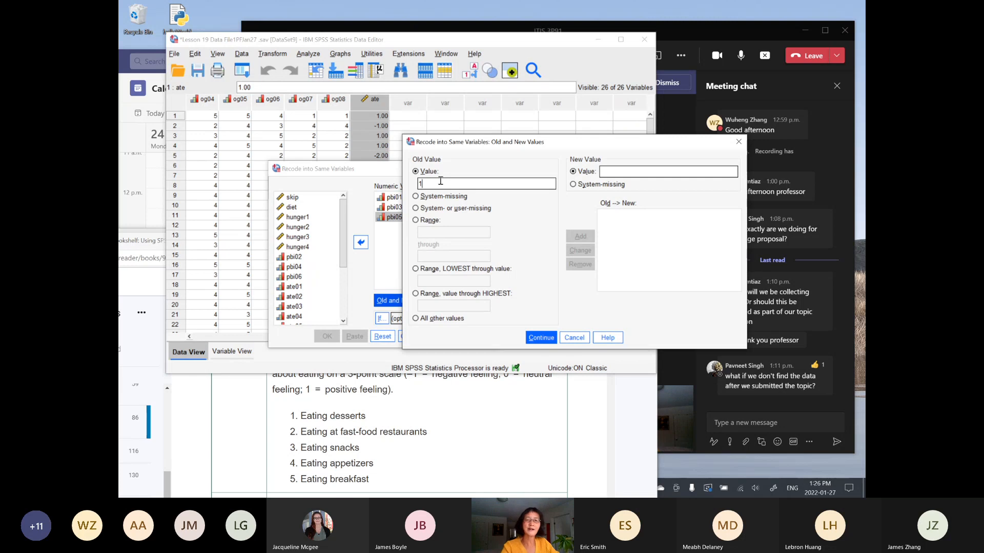
left_click(629, 175)
type("5")
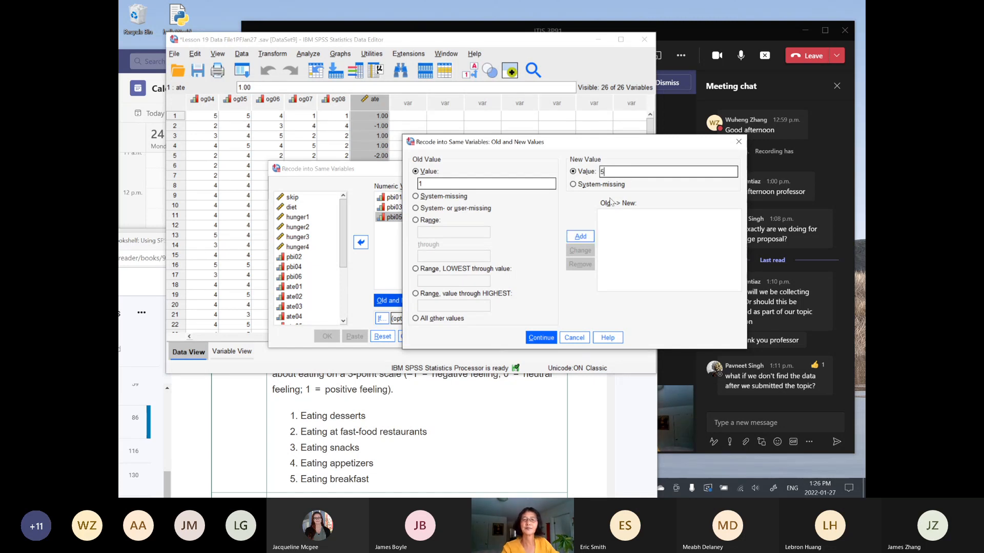
left_click(580, 236)
left_click(444, 185)
type("2")
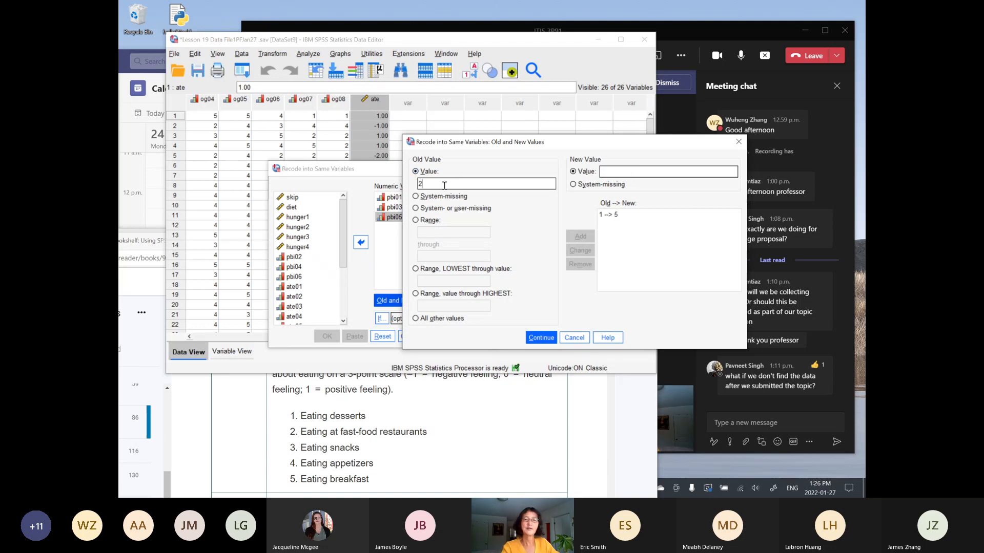
left_click(606, 173)
type("4")
left_click(586, 237)
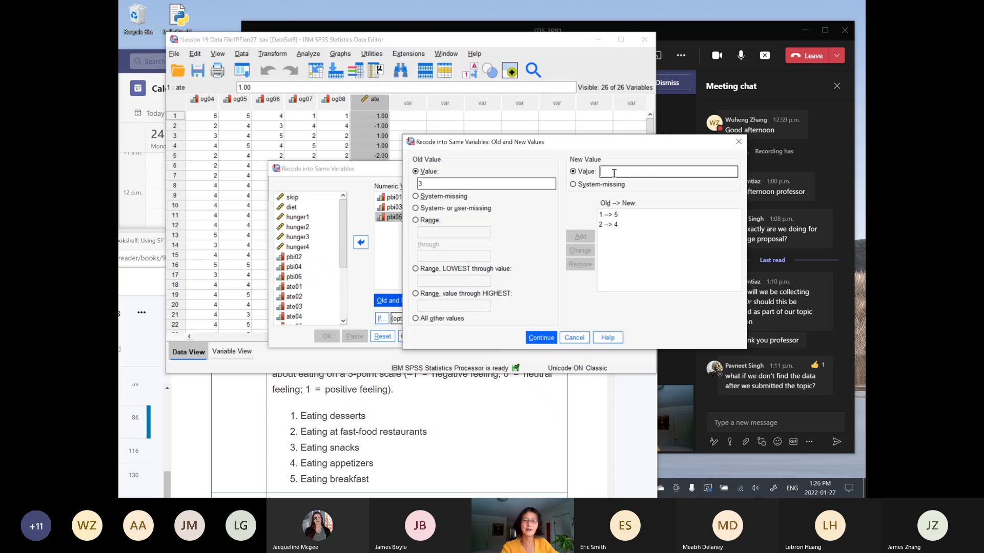
Step: Add the recode rules that keep old value 3 as 3 and turn old value 4 into 2
type("3")
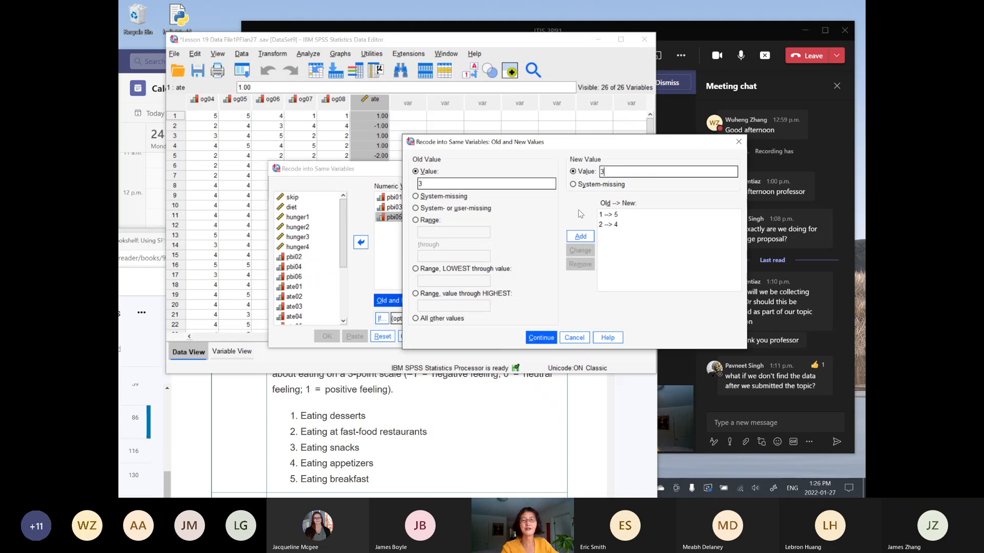
left_click(582, 238)
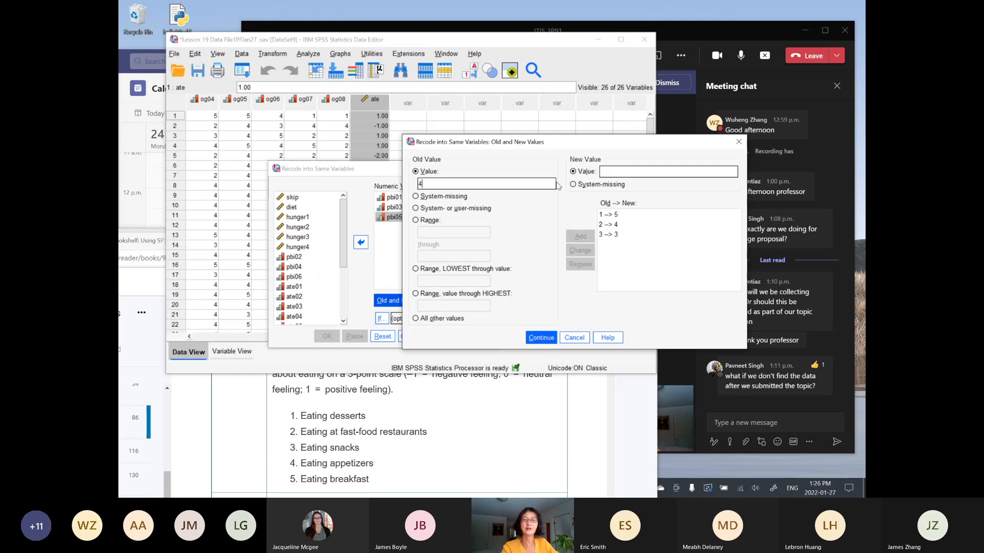
left_click(614, 171)
type("2")
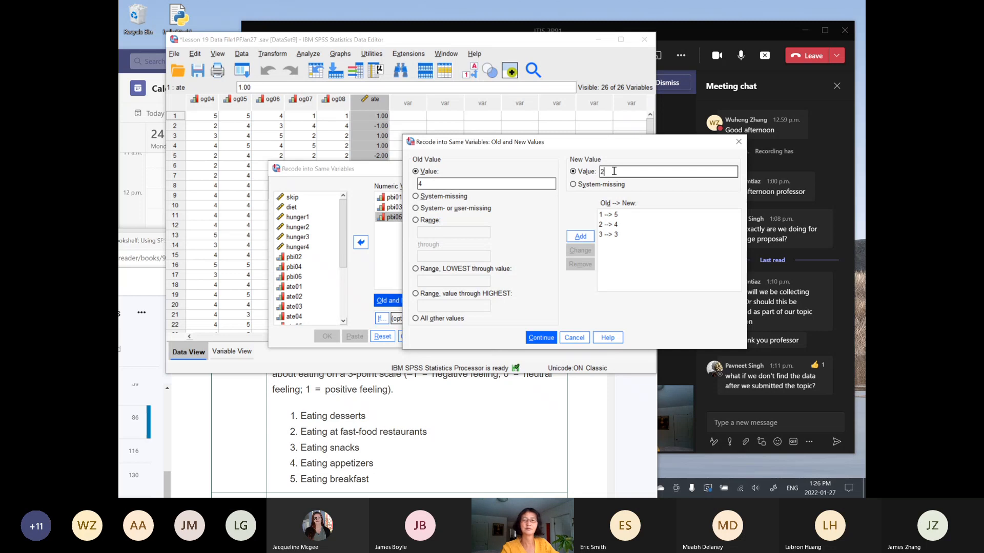
left_click(581, 239)
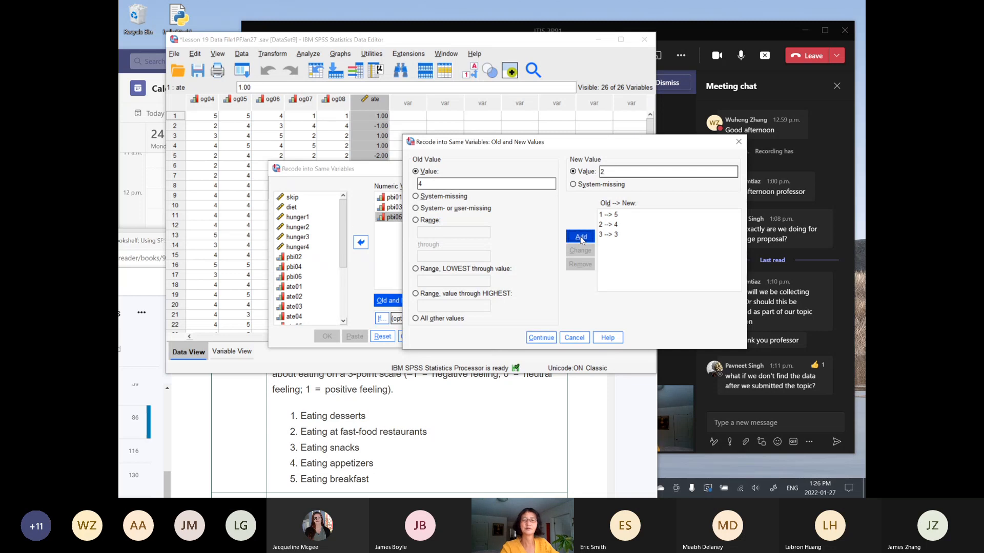
Step: Add the last rule turning old value 5 into 1, and run the recode on pbi01, pbi03 and pbi05
left_click(453, 185)
type("5")
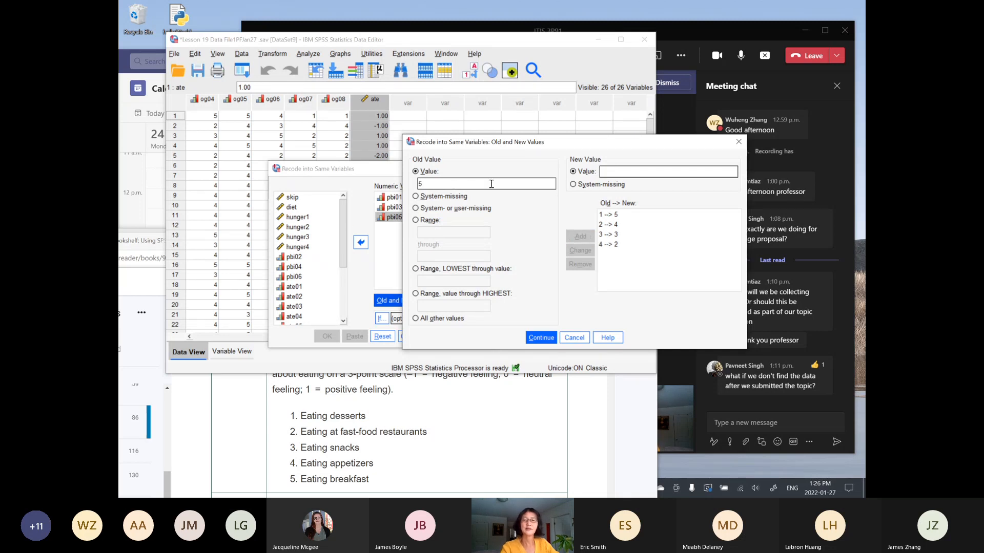
left_click(613, 172)
type("1")
left_click(576, 236)
left_click(536, 339)
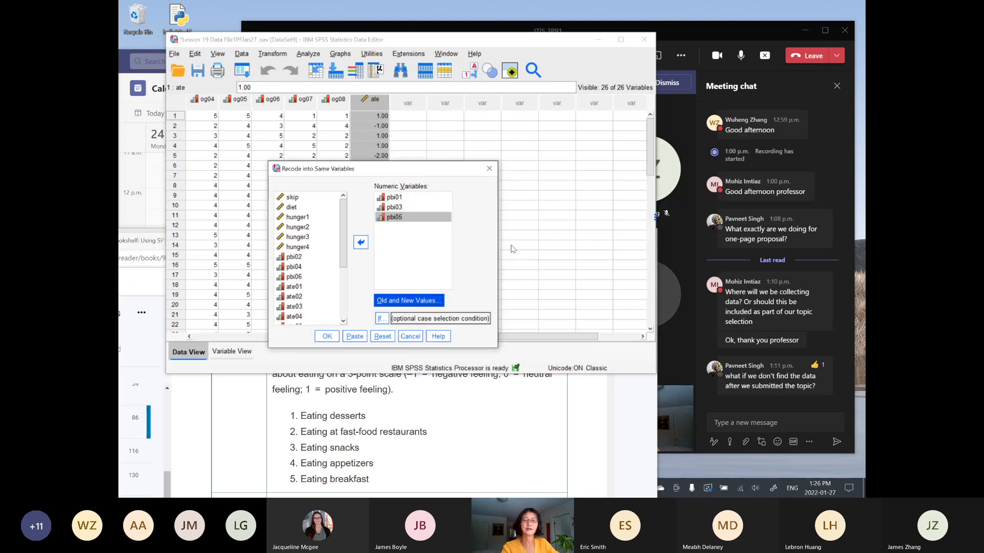
left_click(328, 337)
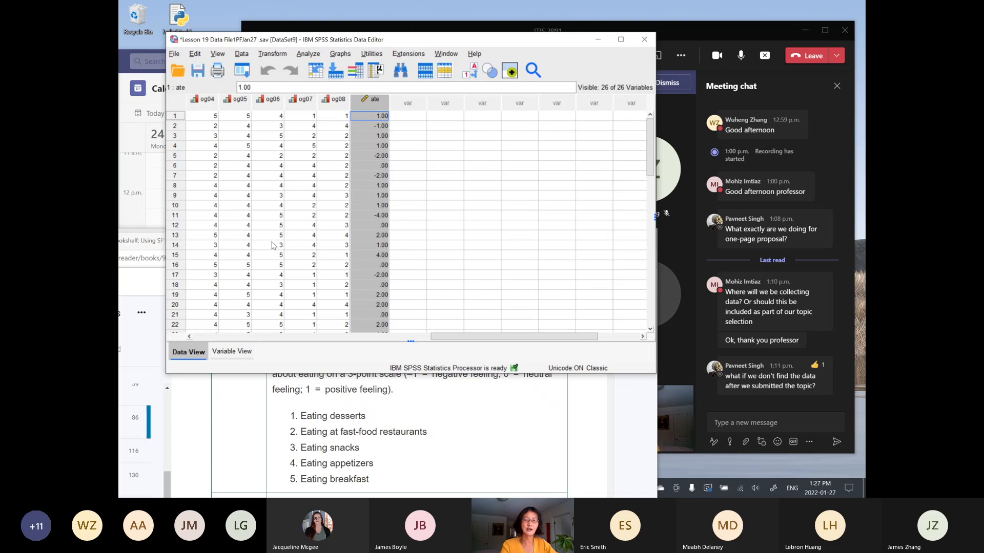
Step: Minimize the textbook browser window and switch to OneNote, showing the blank space below the pasted textbook screenshot
left_click(674, 466)
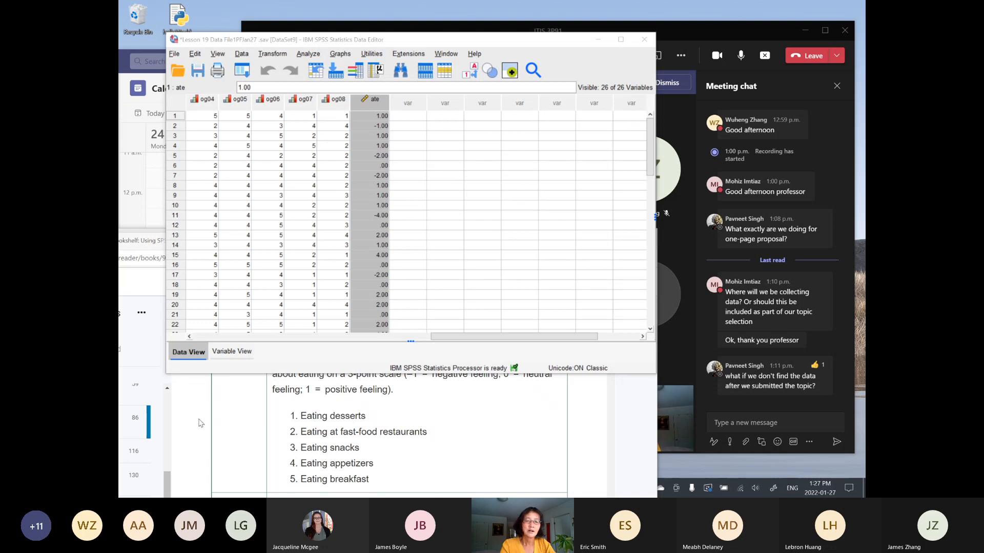
left_click(406, 484)
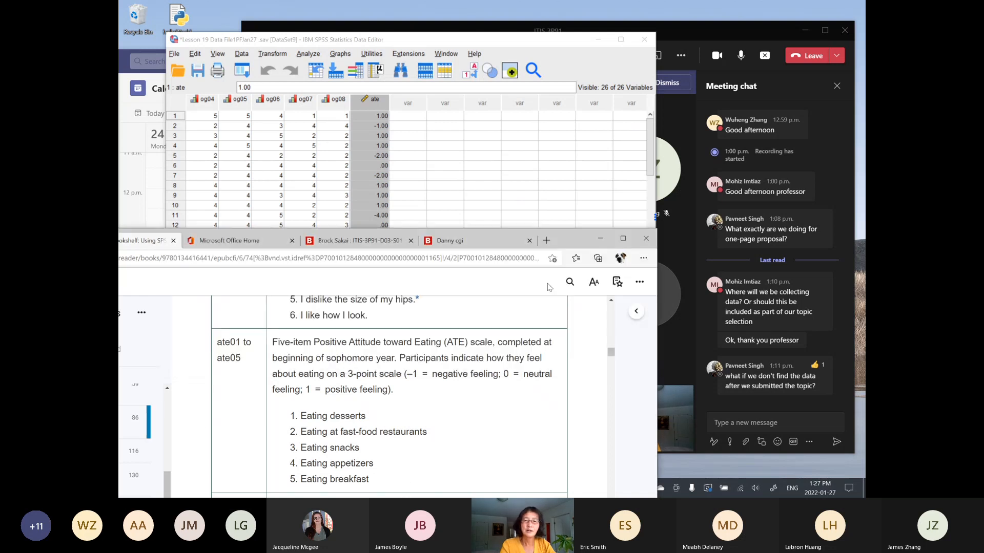
left_click(601, 241)
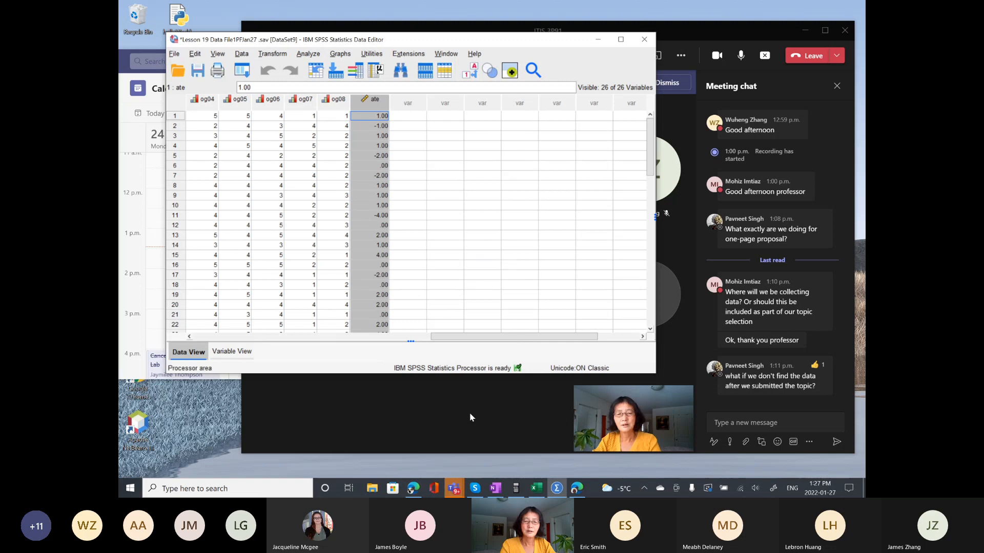
left_click(495, 489)
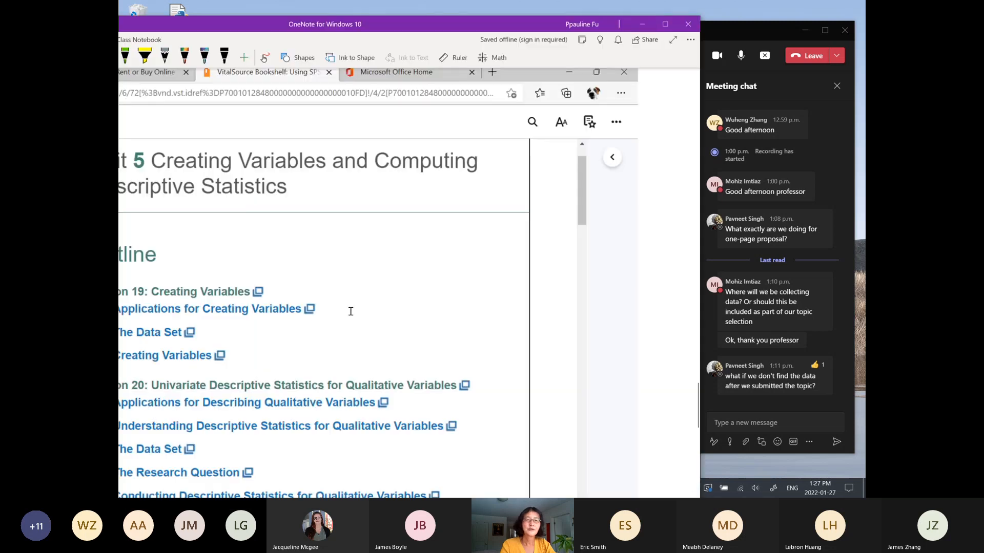
scroll(350, 311, "down", 7)
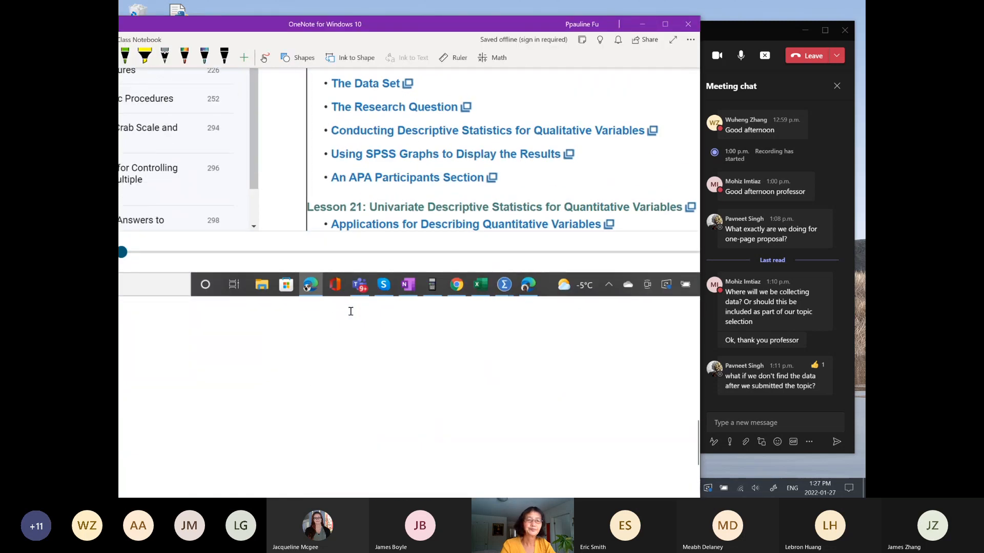
scroll(350, 312, "left", 5)
scroll(351, 311, "down", 1)
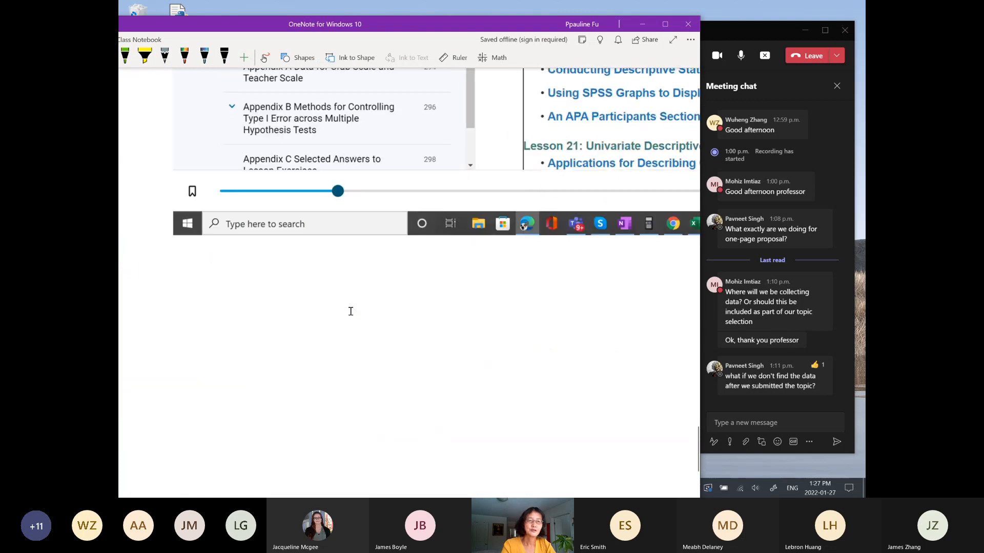
scroll(351, 312, "right", 1)
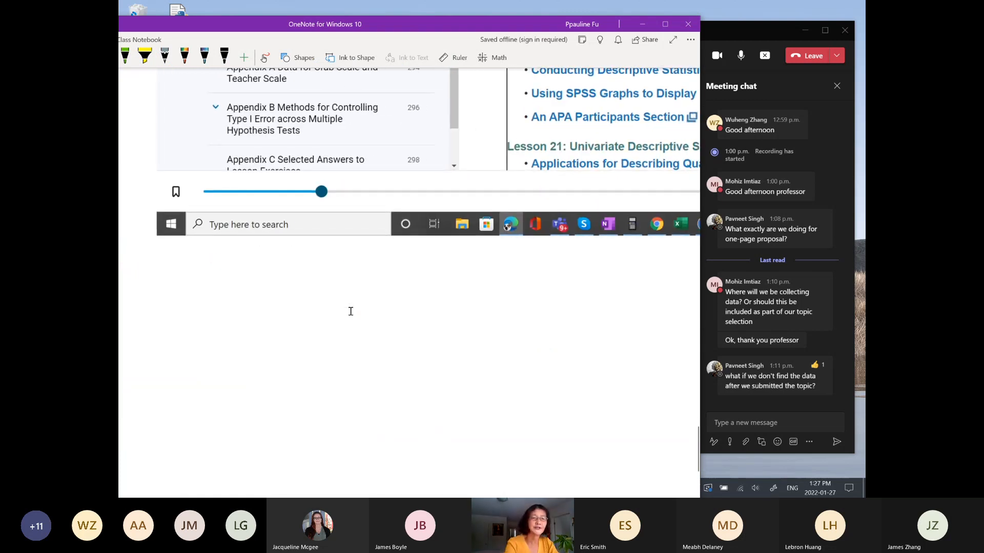
Step: Handwrite the z-score formula z = (x − x̄) / s below the pasted screenshot and label it "sample"
mouse_move(197, 303)
left_mouse_down()
mouse_move(221, 340)
mouse_move(257, 314)
mouse_move(260, 323)
left_mouse_up()
left_click_drag(301, 286, 314, 308)
mouse_move(313, 284)
left_mouse_down()
mouse_move(303, 306)
mouse_move(333, 296)
mouse_move(359, 308)
mouse_move(347, 307)
left_mouse_up()
left_click_drag(339, 278, 366, 275)
mouse_move(286, 323)
left_mouse_down()
mouse_move(381, 319)
mouse_move(315, 353)
left_mouse_up()
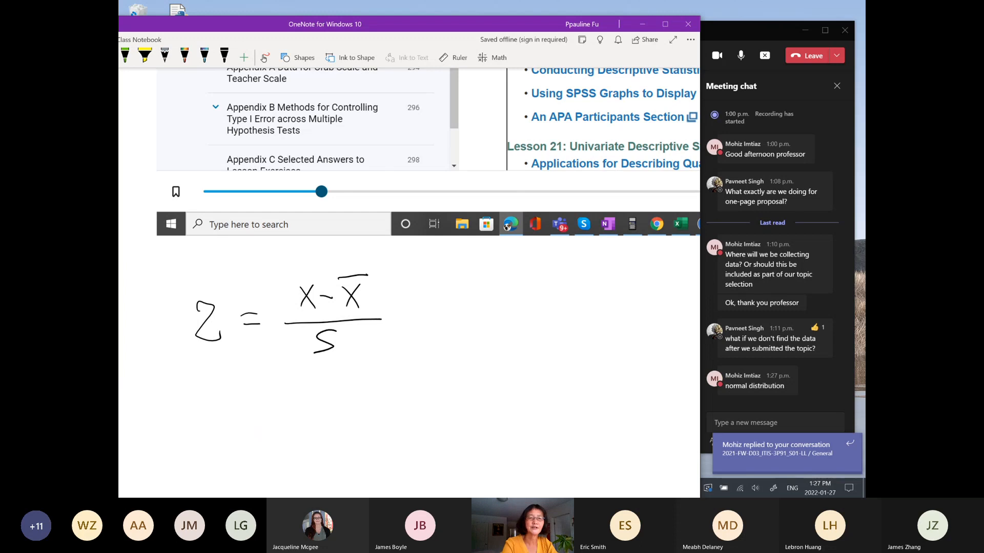
mouse_move(444, 317)
left_mouse_down()
mouse_move(426, 332)
mouse_move(491, 332)
mouse_move(496, 348)
left_mouse_up()
mouse_move(503, 326)
left_mouse_down()
mouse_move(511, 337)
mouse_move(560, 343)
left_mouse_up()
Step: Handwrite the formula z = (x − μ) / σ beneath the sample formula and label it "pop"
left_click_drag(193, 389, 221, 415)
mouse_move(219, 402)
left_mouse_down()
mouse_move(220, 415)
mouse_move(270, 397)
left_mouse_up()
left_click_drag(249, 407, 263, 406)
left_click_drag(330, 384, 348, 403)
mouse_move(347, 377)
left_mouse_down()
mouse_move(332, 404)
mouse_move(420, 415)
left_mouse_up()
left_click_drag(355, 429, 384, 425)
left_click_drag(484, 417, 485, 435)
mouse_move(485, 406)
left_mouse_down()
mouse_move(503, 407)
mouse_move(517, 436)
left_mouse_up()
left_click_drag(517, 407, 520, 412)
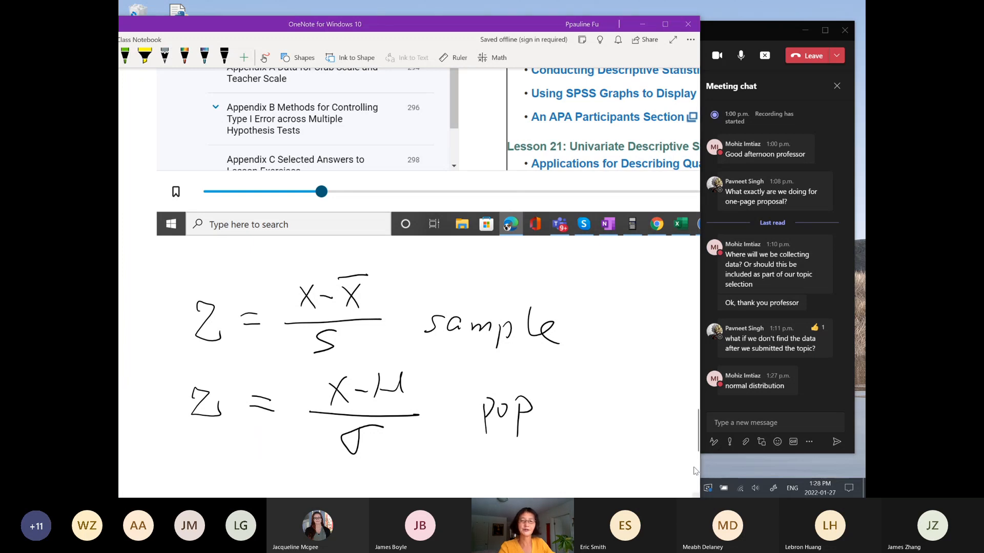
Step: Return to the SPSS Data Editor and save the Lesson 19 data file
left_click(641, 24)
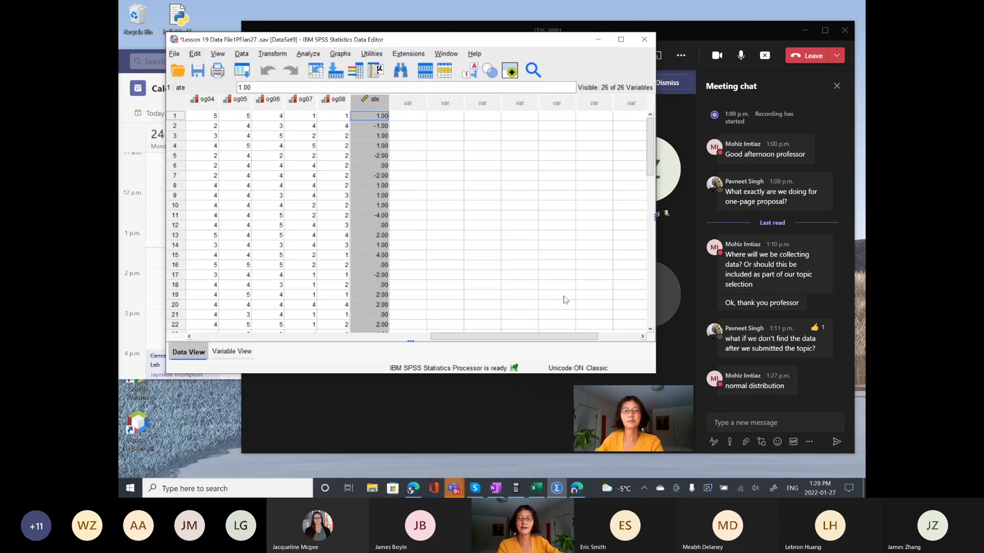
key("ctrl+s")
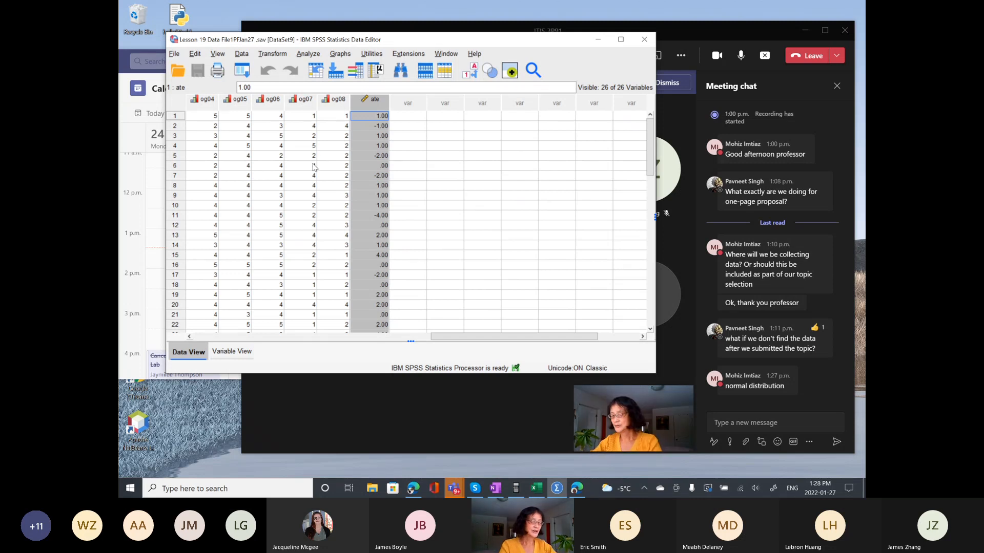
Step: Run Descriptives on skip and diet, saving their standardized values as variables
left_click(307, 54)
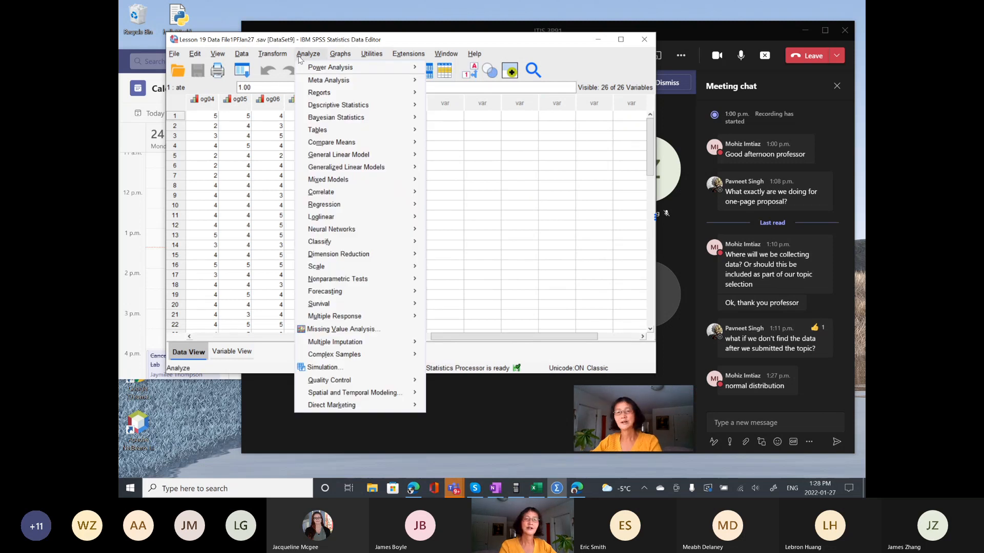
mouse_move(344, 107)
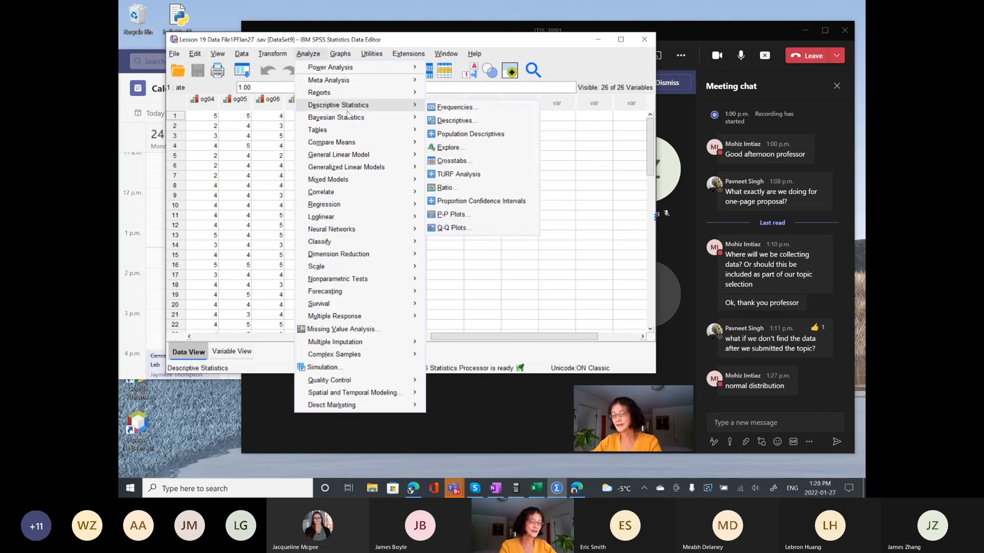
left_click(464, 121)
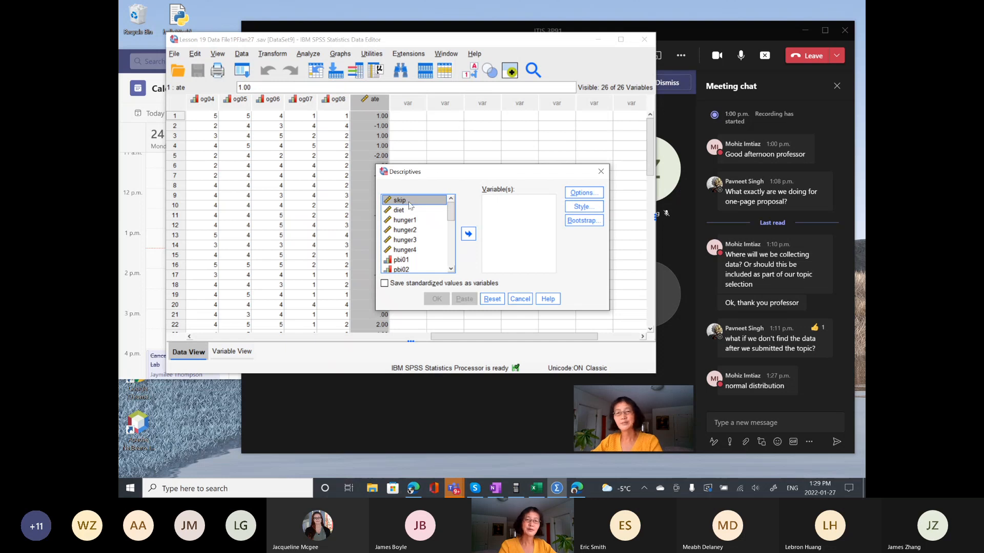
left_click(468, 234)
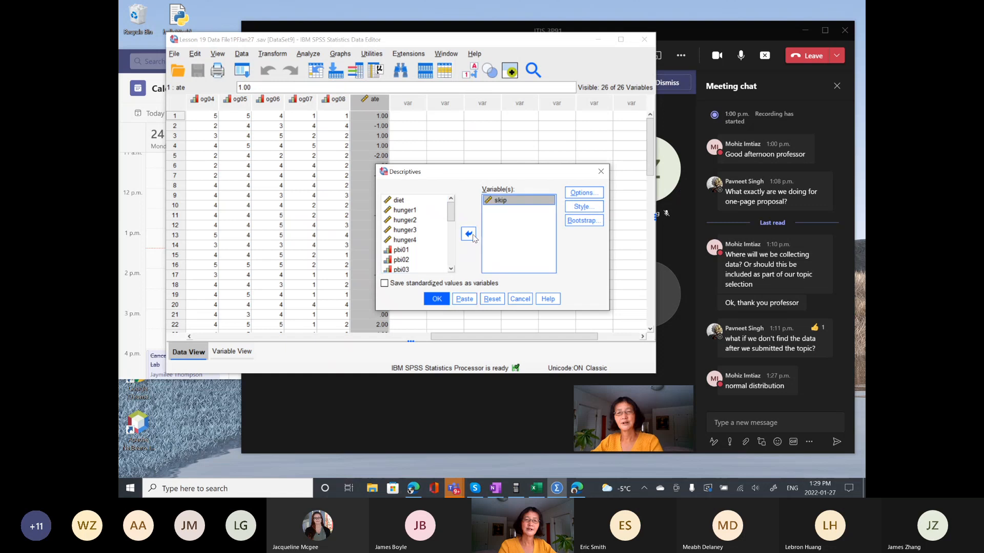
left_click(396, 200)
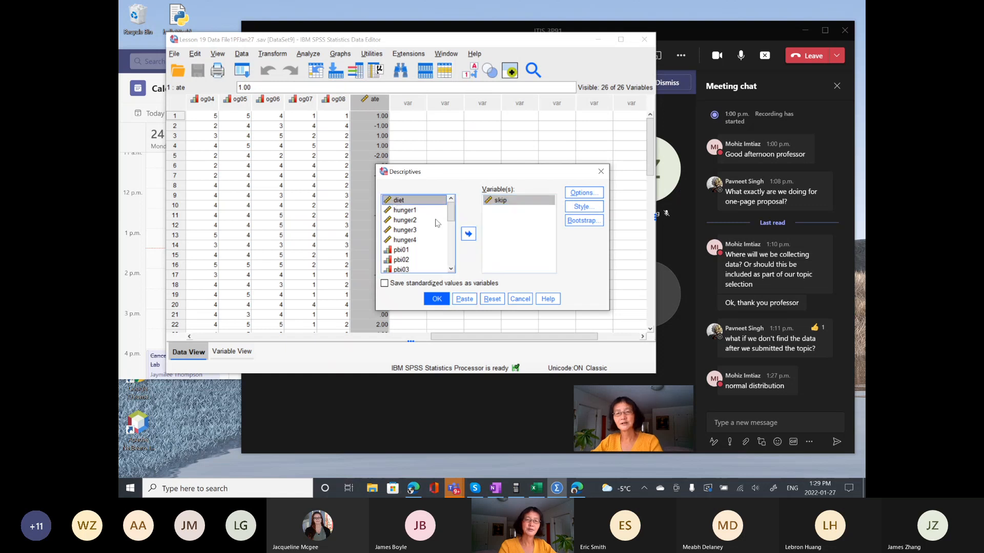
left_click(468, 234)
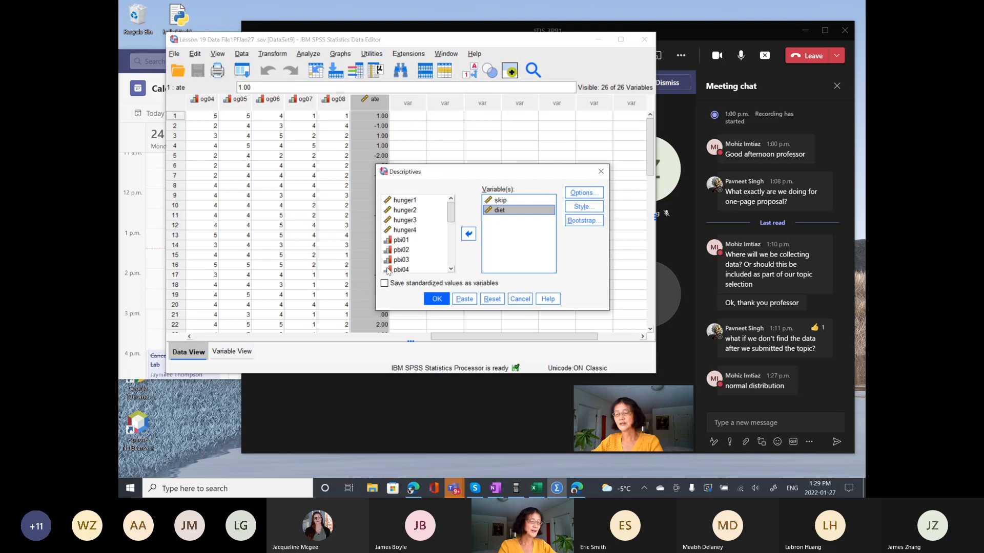
left_click(385, 284)
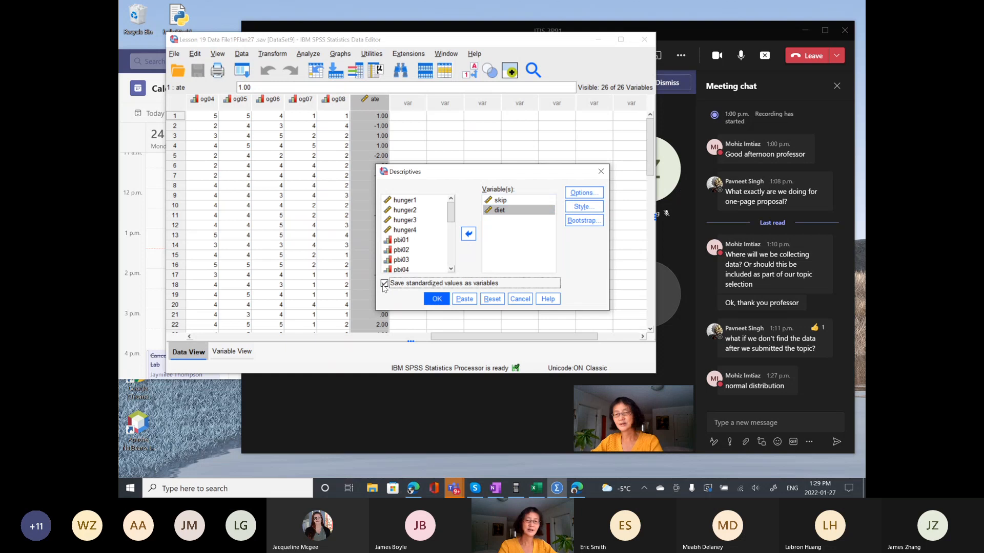
left_click(437, 300)
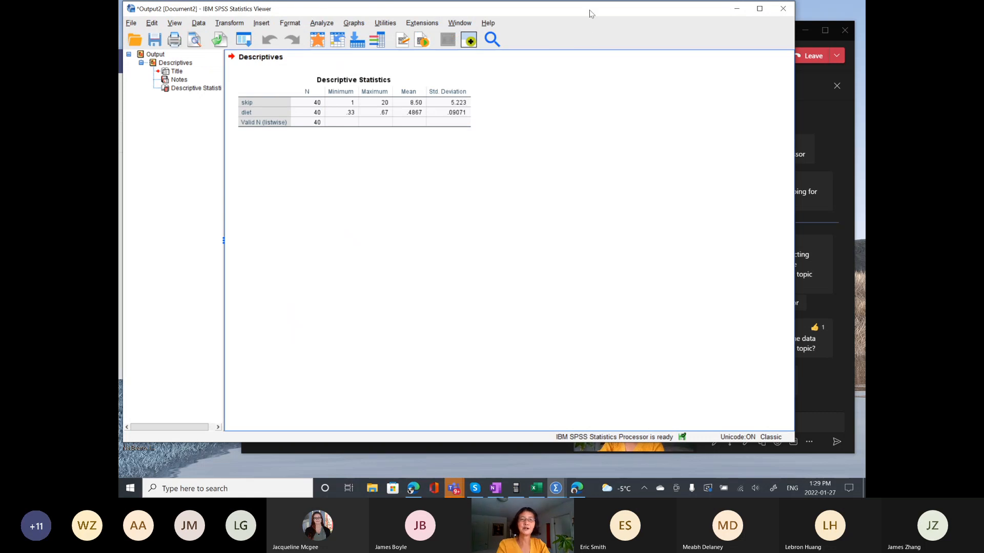
Step: Bring the Lesson 19 Data Editor in front of the output and examine the Zskip and Zdiet columns
left_click_drag(590, 14, 605, 127)
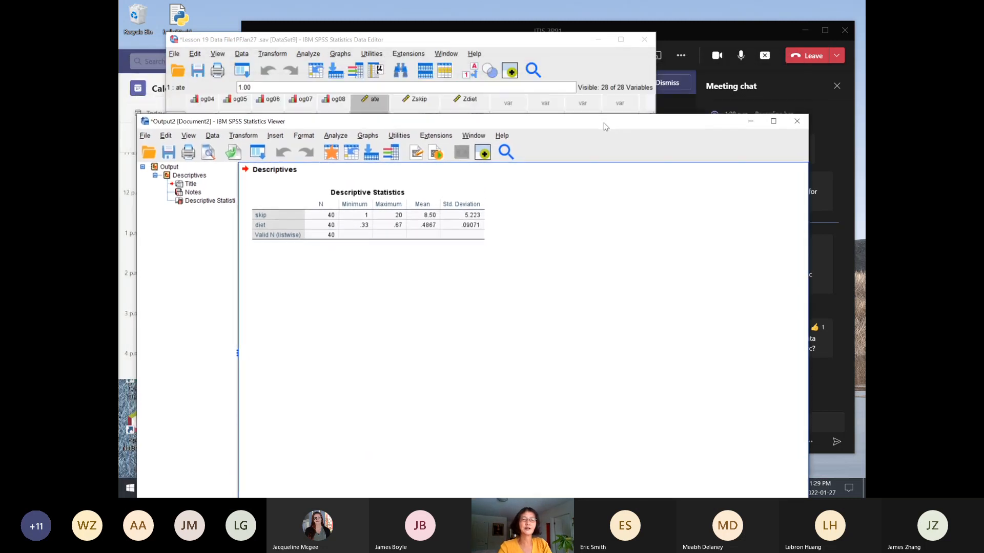
left_click(517, 44)
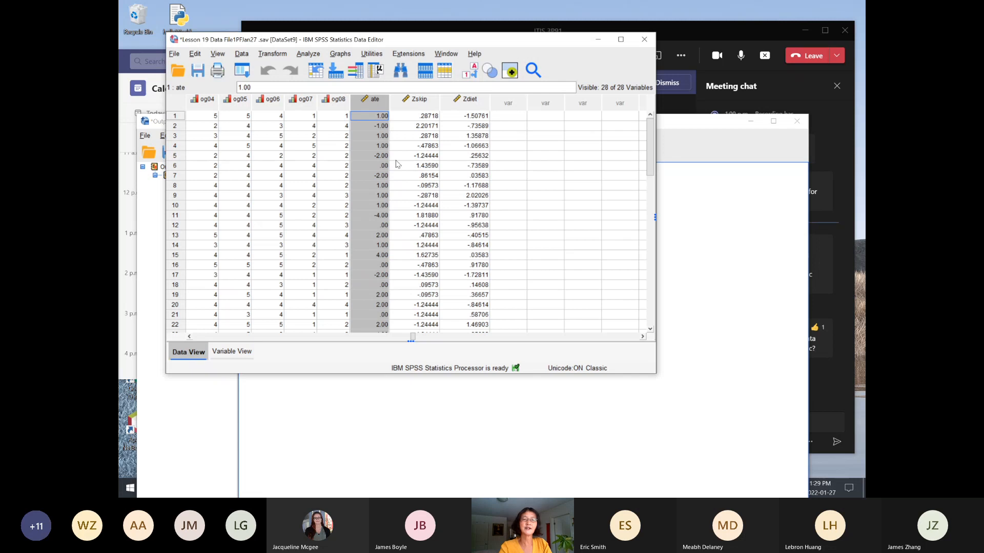
left_click(419, 103)
left_click(470, 103)
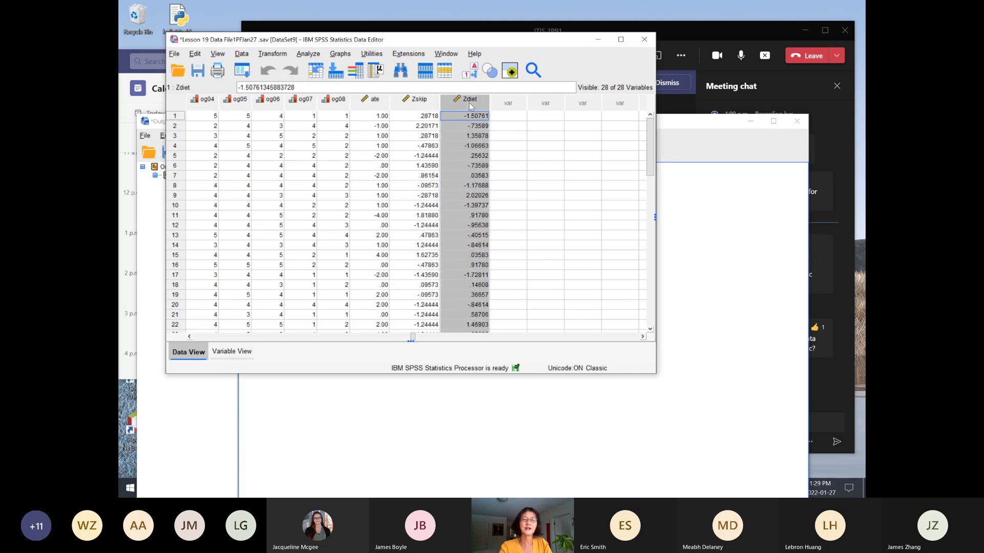
left_click(413, 103)
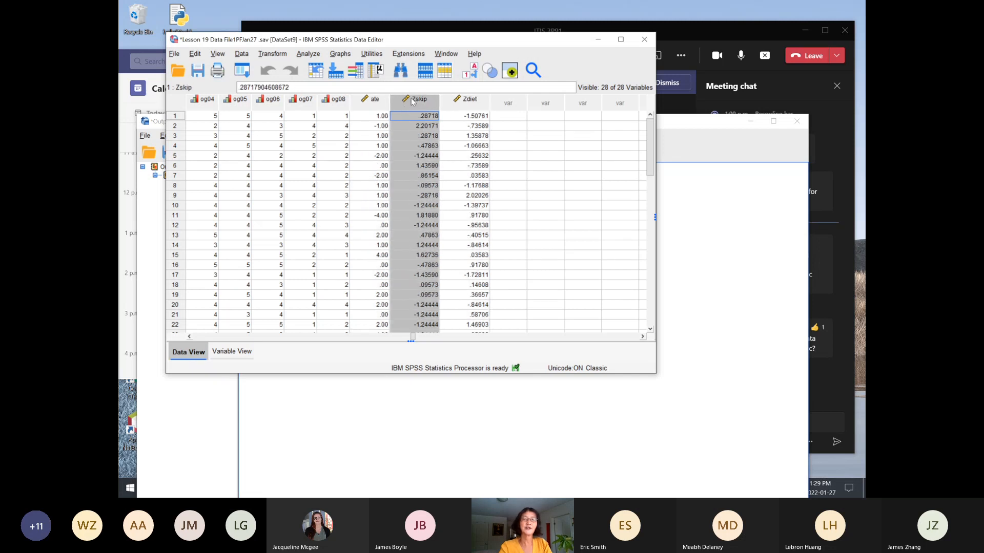
left_click(462, 105)
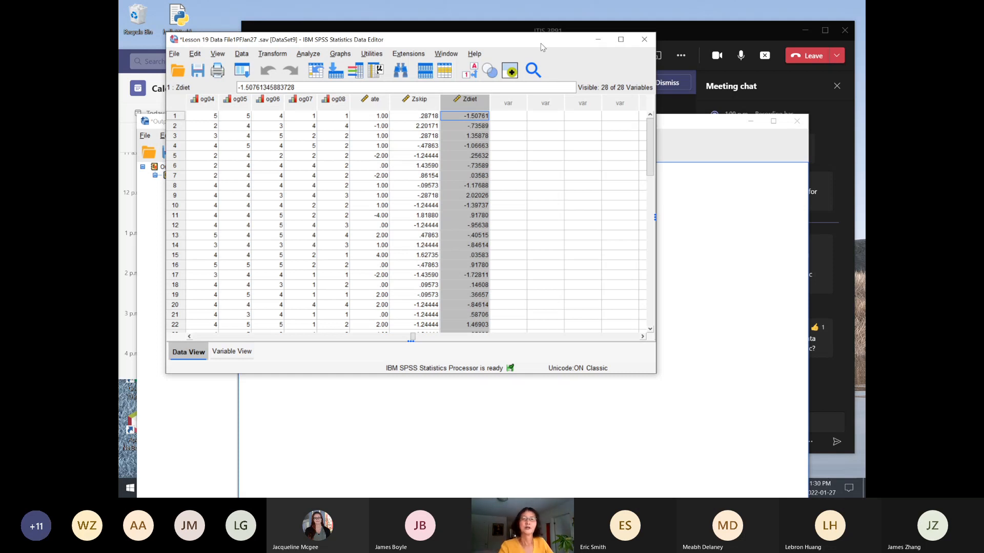
left_click_drag(540, 43, 548, 47)
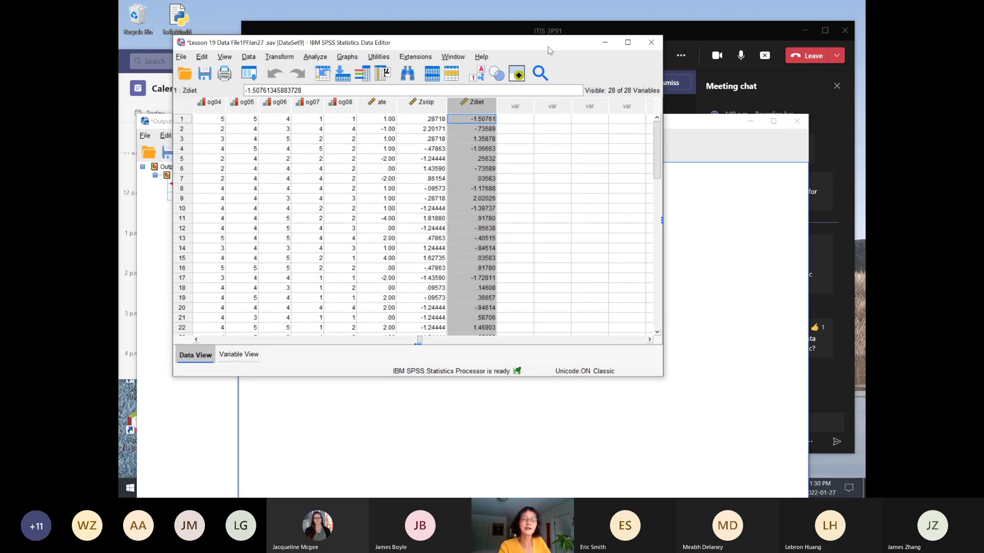
left_click_drag(547, 47, 506, 58)
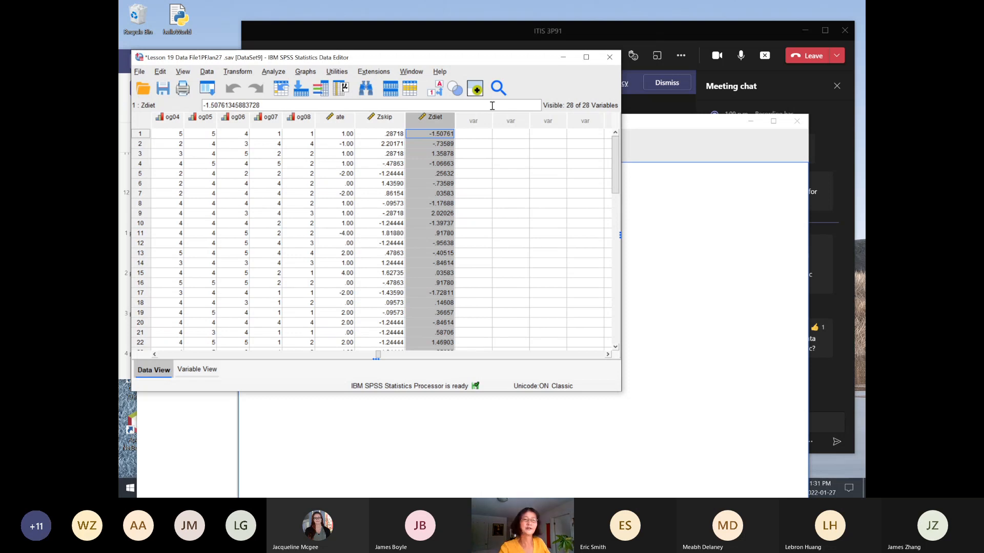
Step: Open Lesson 20 Data File 1.sav from the SPSSdatasets folder inside ITIS3P91's SPSSdatasets-v8 folder
left_click(144, 89)
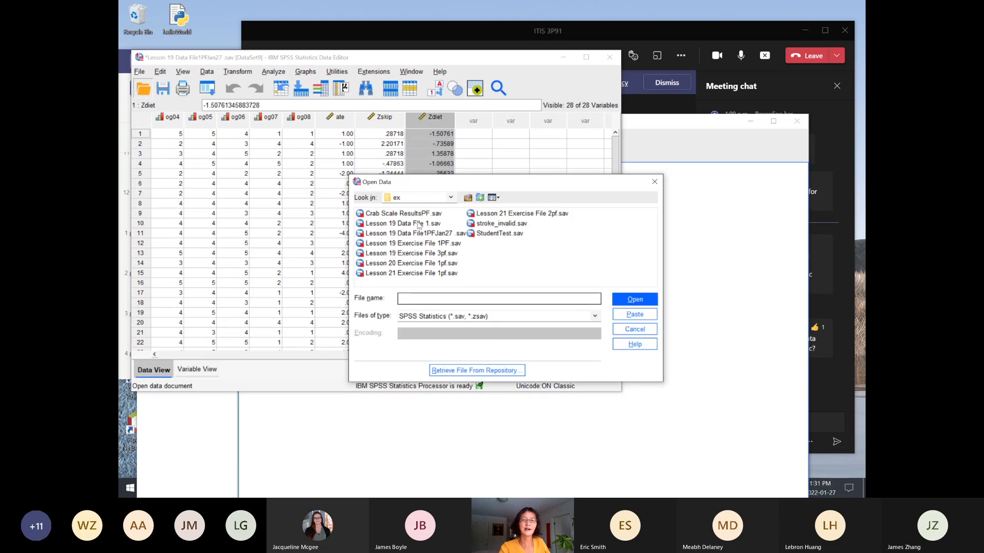
left_click(449, 197)
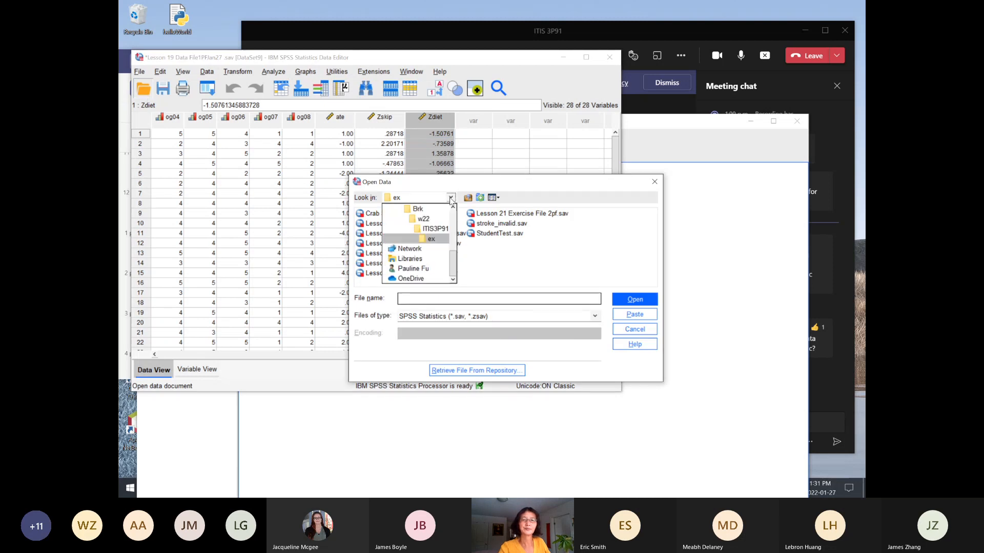
left_click(435, 229)
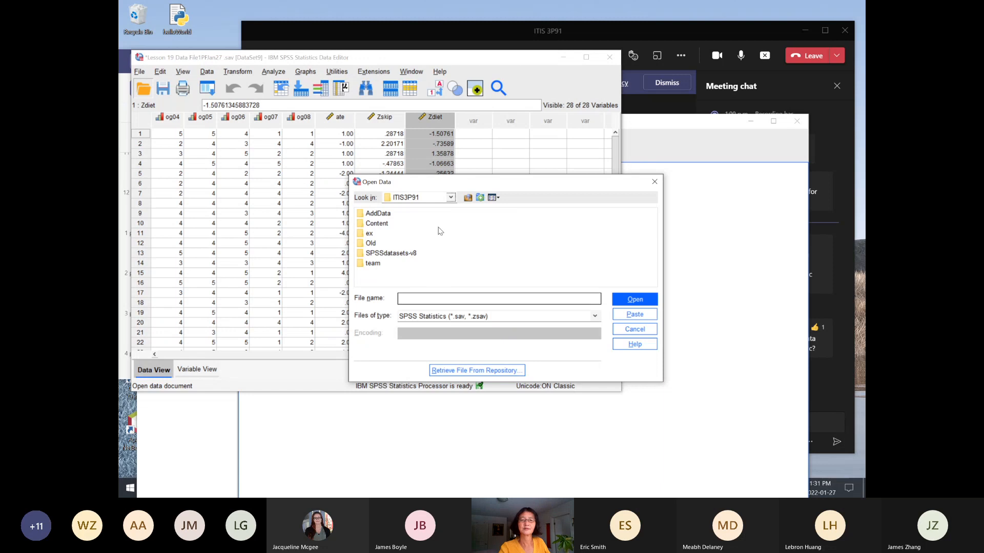
double_click(393, 254)
left_click(380, 217)
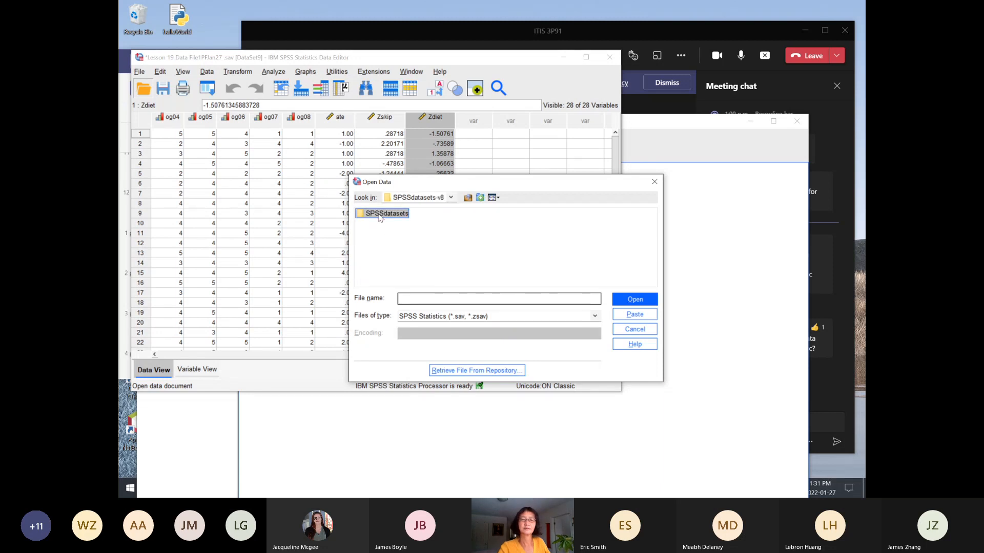
double_click(380, 217)
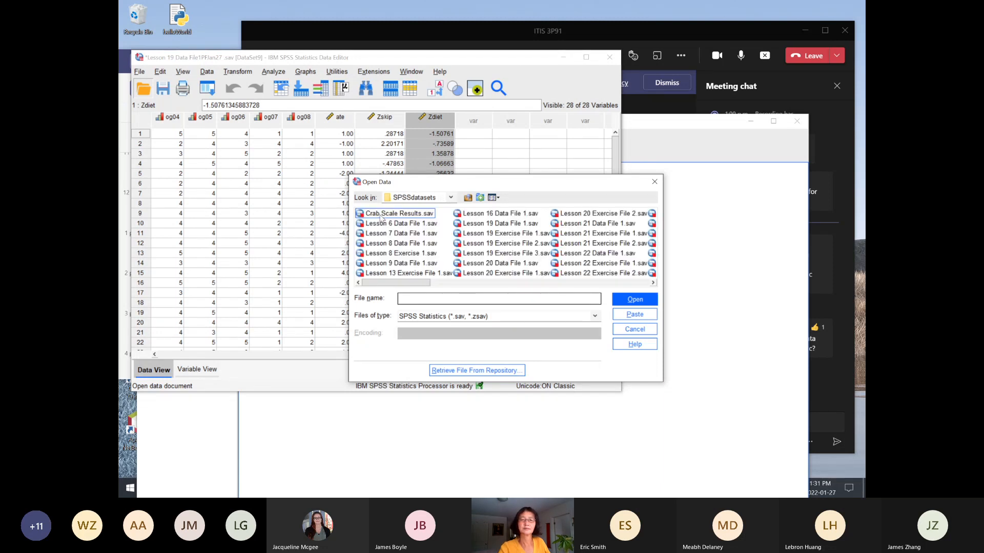
left_click(499, 263)
left_click(618, 298)
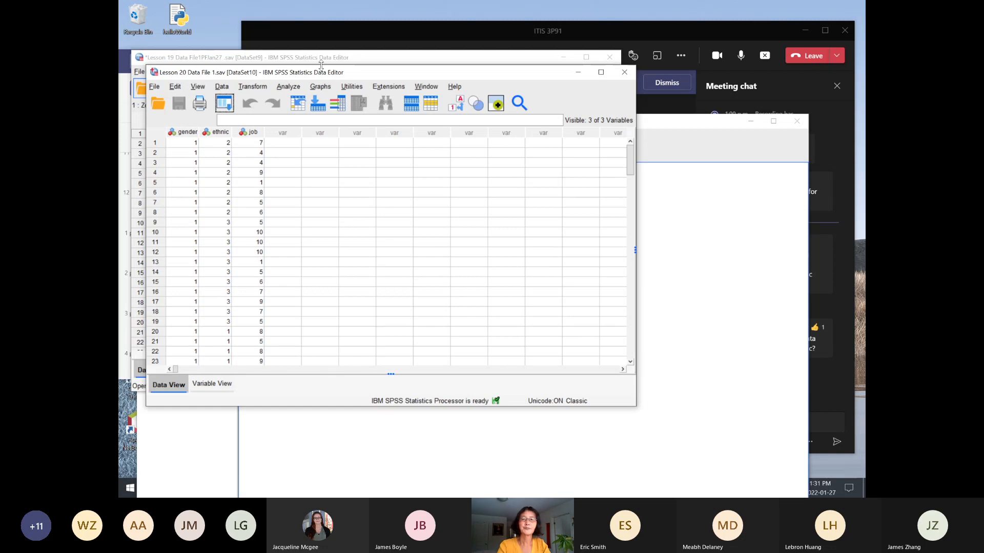
Step: Enlarge and reposition the Lesson 20 Data Editor window, minimize the output viewer, and look through the data rows
left_click_drag(321, 65, 330, 7)
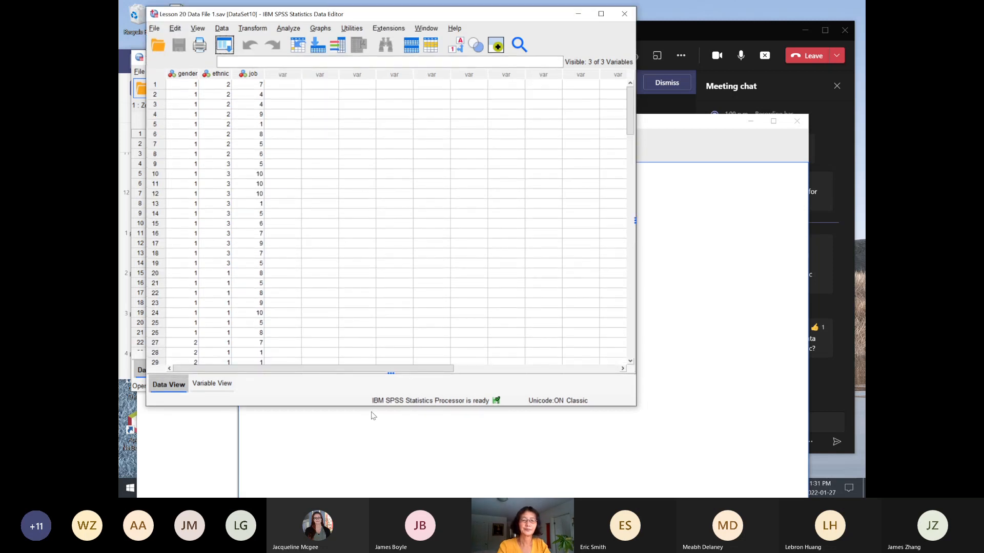
left_click_drag(374, 407, 374, 478)
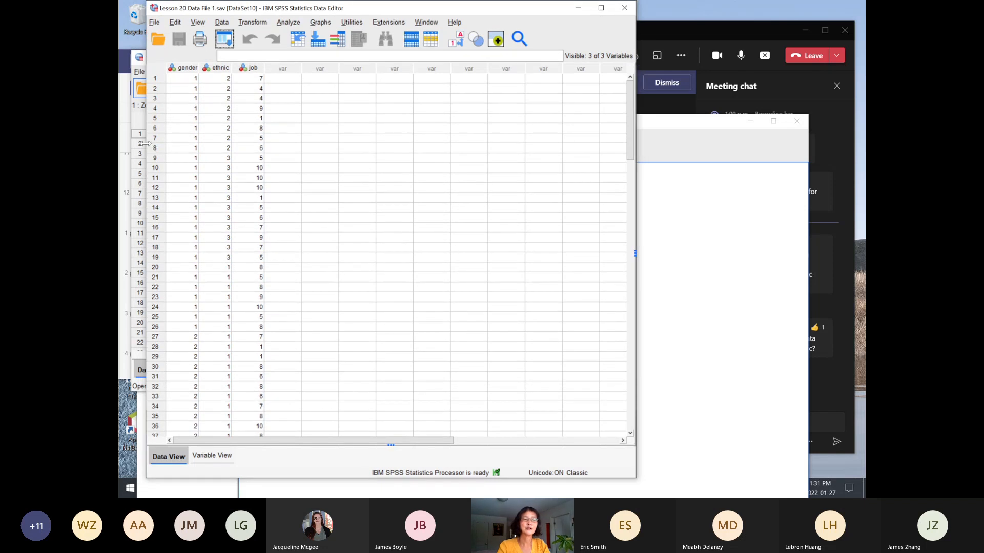
left_click_drag(147, 149, 121, 150)
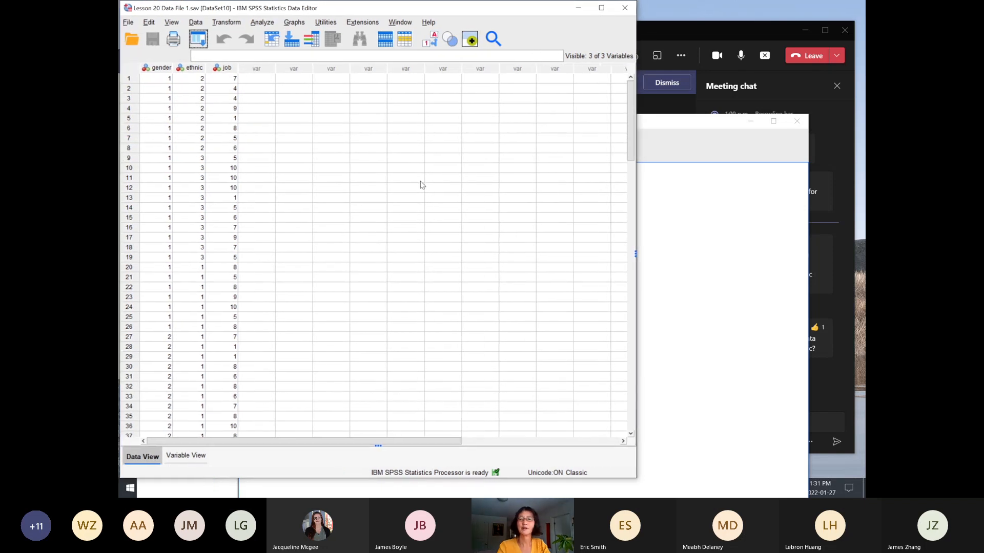
left_click(750, 121)
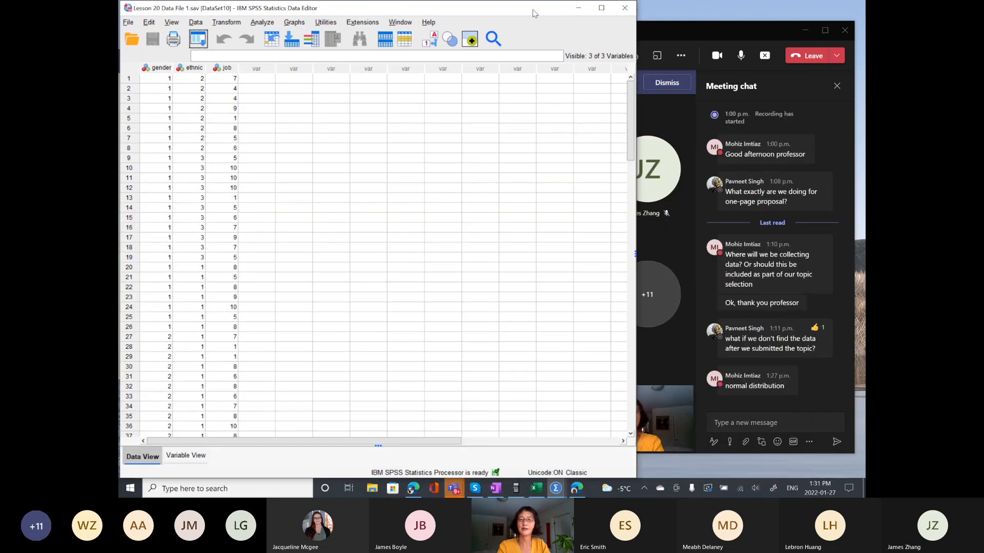
left_click_drag(533, 14, 573, 17)
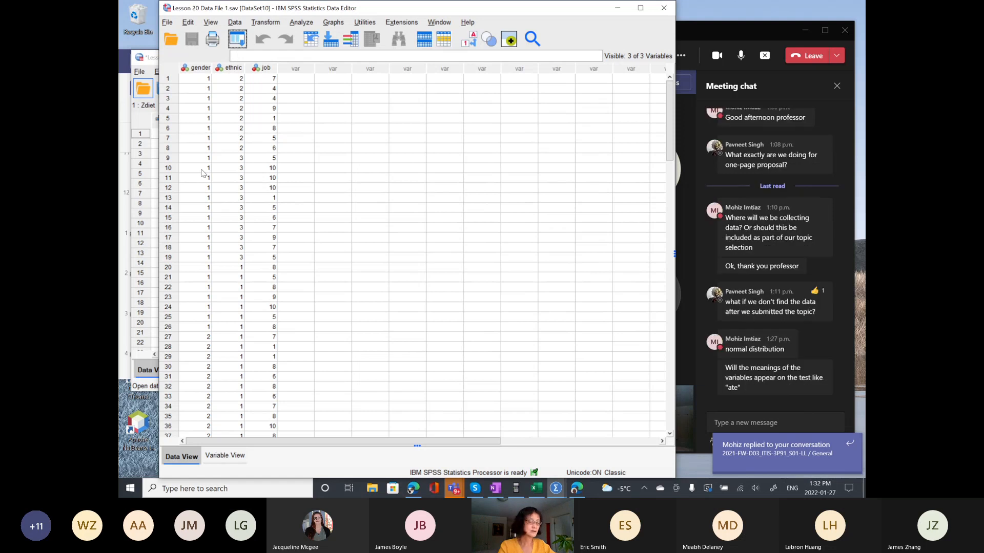
scroll(209, 378, "down", 3)
scroll(208, 378, "down", 2)
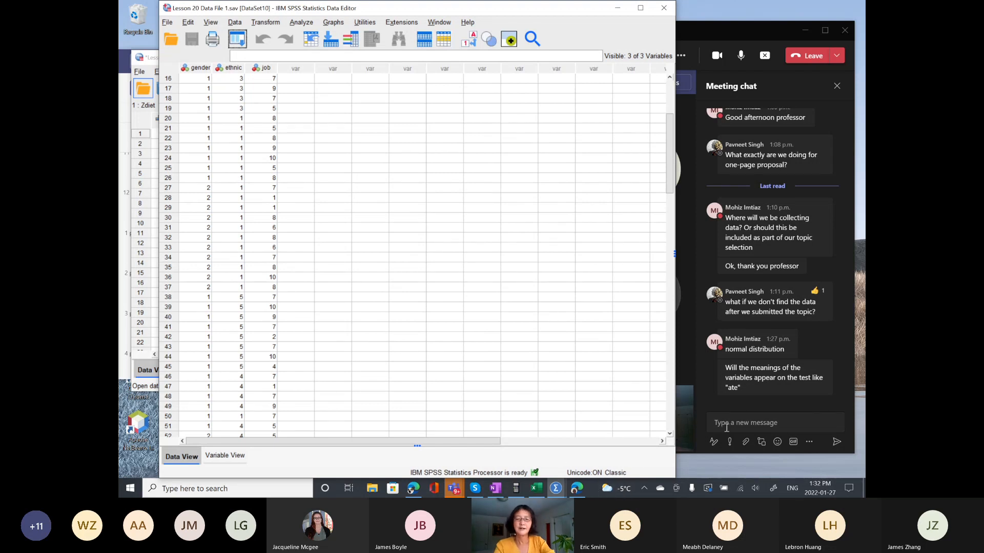
Step: Switch to Teams, reply "yes." in the meeting chat, and dismiss the network quality notice
left_click(727, 425)
type("yes.")
key("Return")
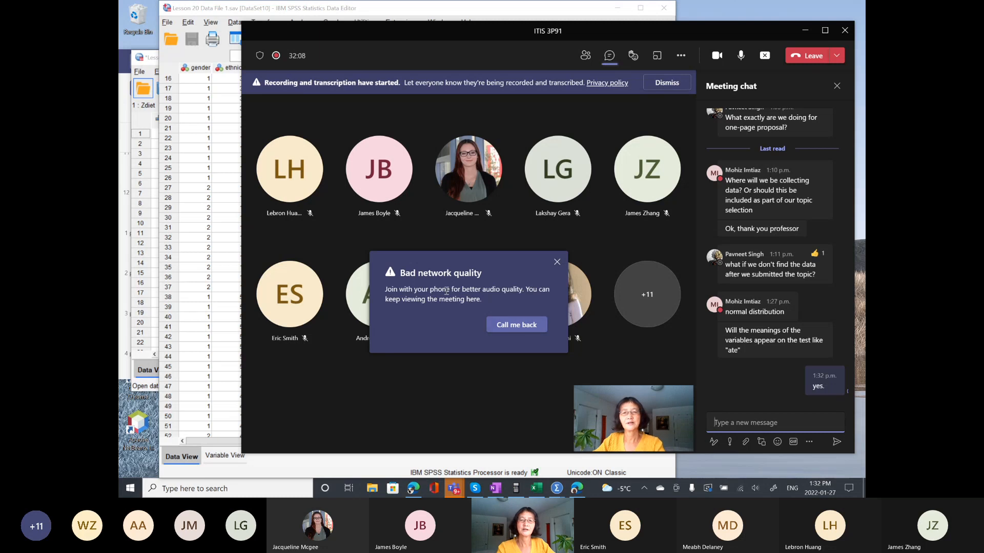
left_click(557, 262)
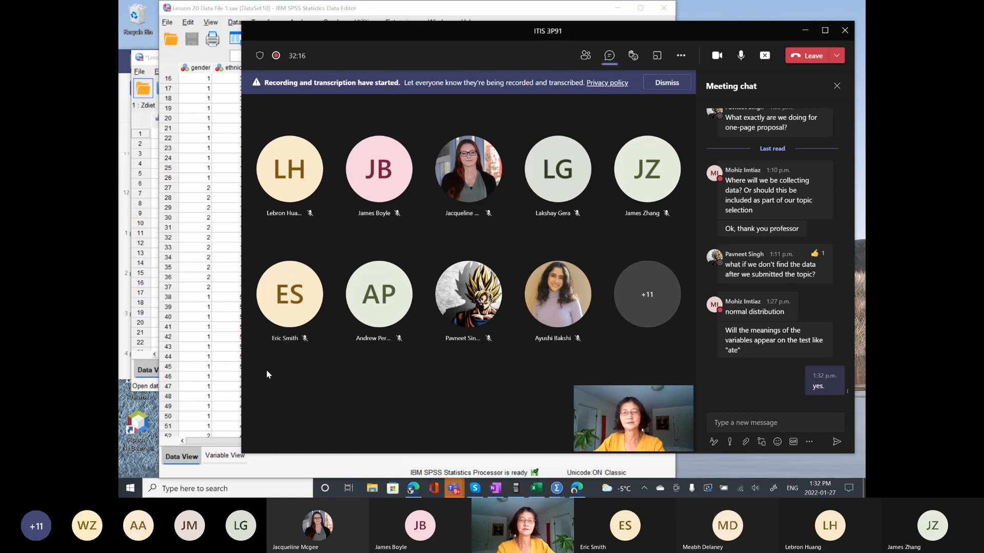
Step: Return to the Lesson 20 file in SPSS and show its variable definitions, widening the columns to read the full labels
left_click(216, 380)
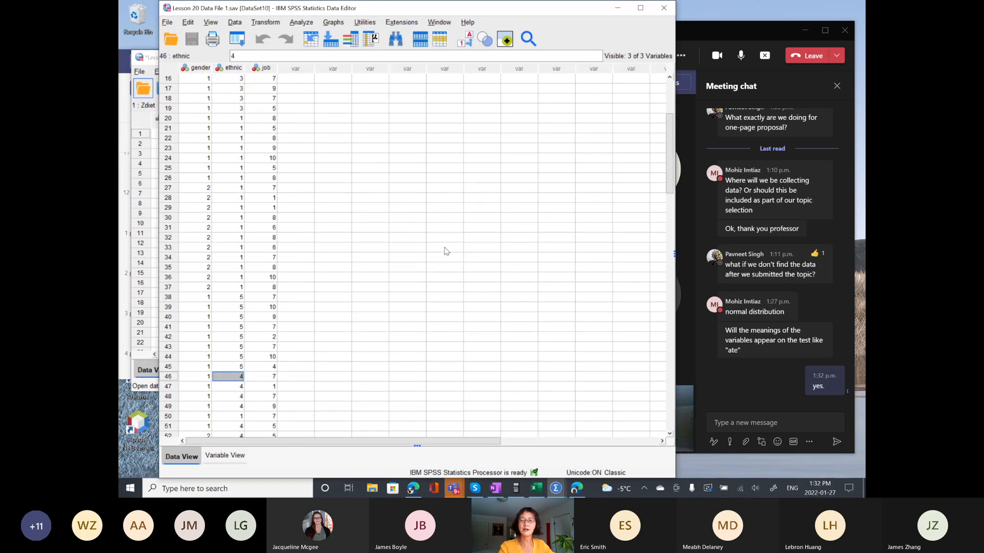
scroll(438, 279, "down", 2)
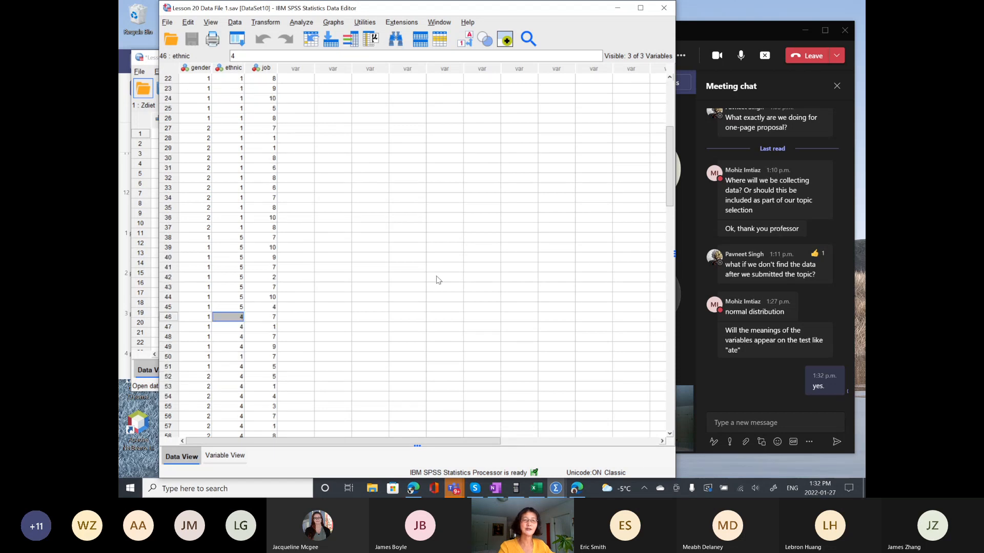
left_click(384, 297)
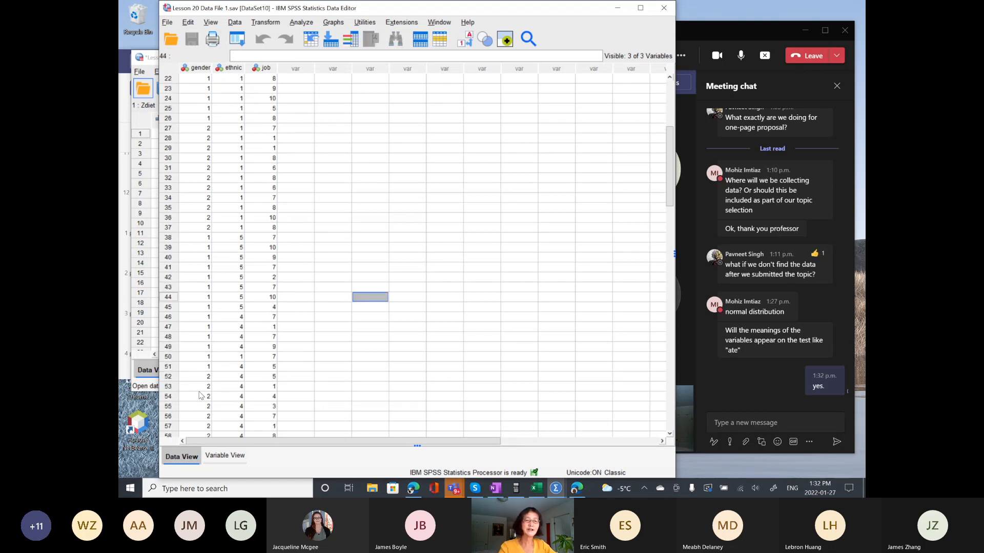
left_click(228, 460)
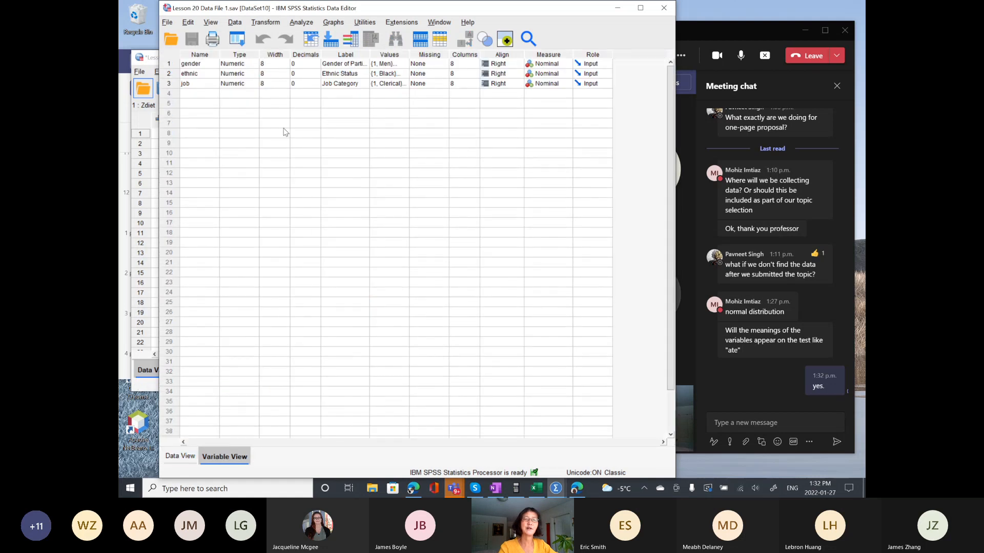
left_click(173, 64)
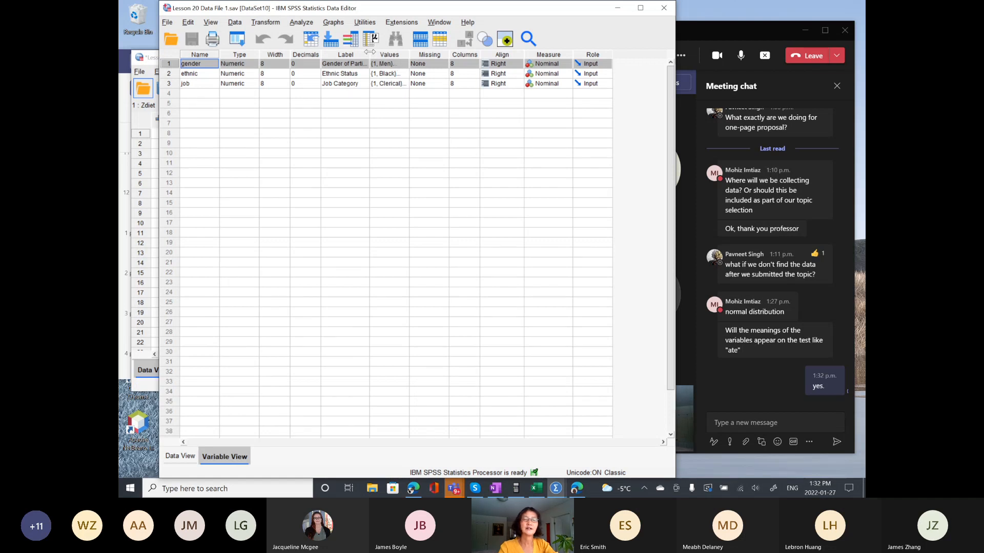
left_click_drag(370, 54, 418, 57)
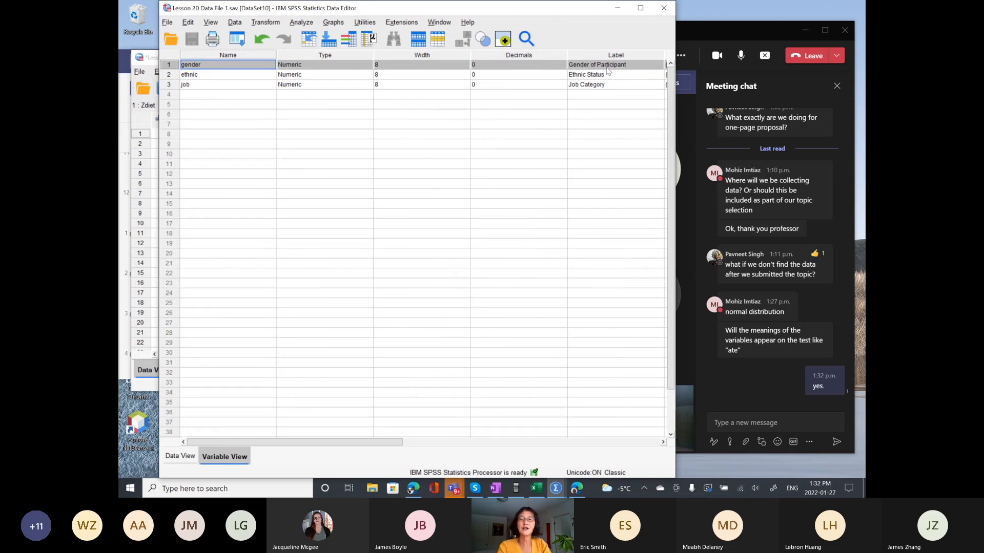
Step: Review the value labels defined for the Gender of Participant variable and close the dialog
left_click(530, 212)
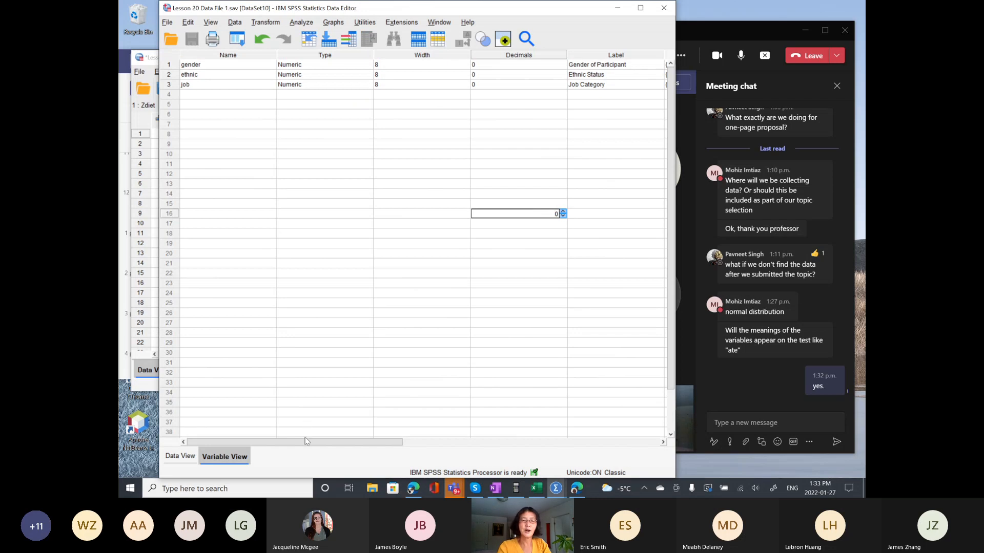
left_click_drag(307, 442, 400, 439)
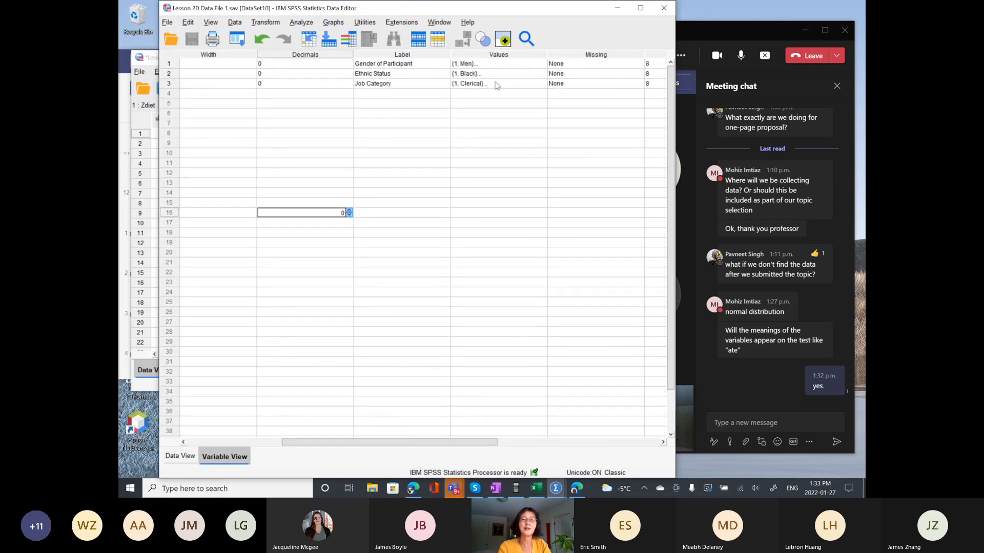
left_click(480, 67)
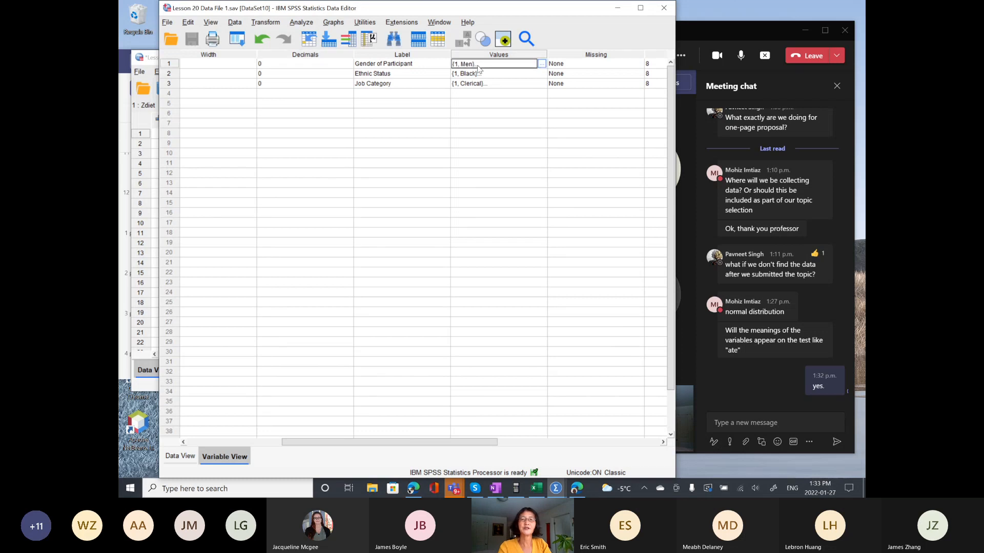
left_click(542, 63)
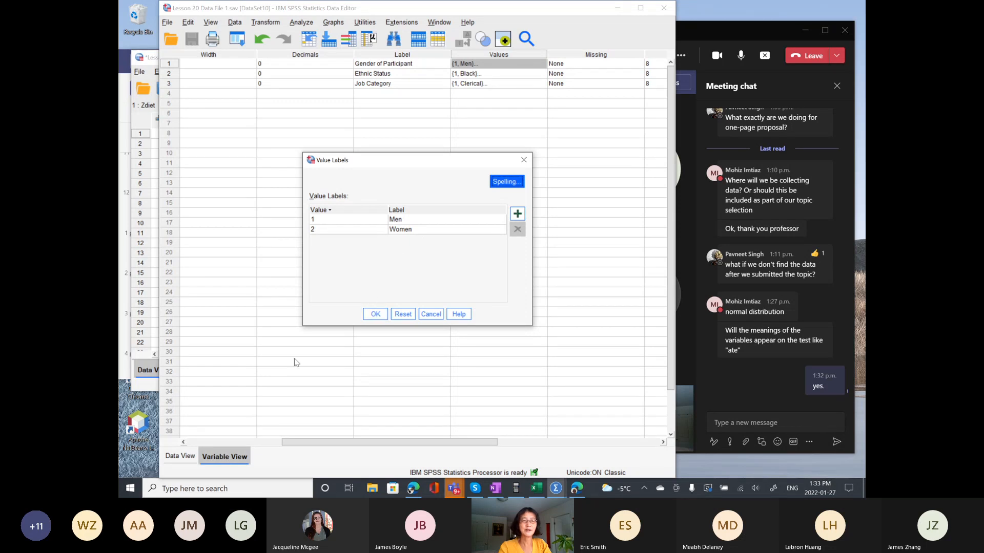
left_click(376, 314)
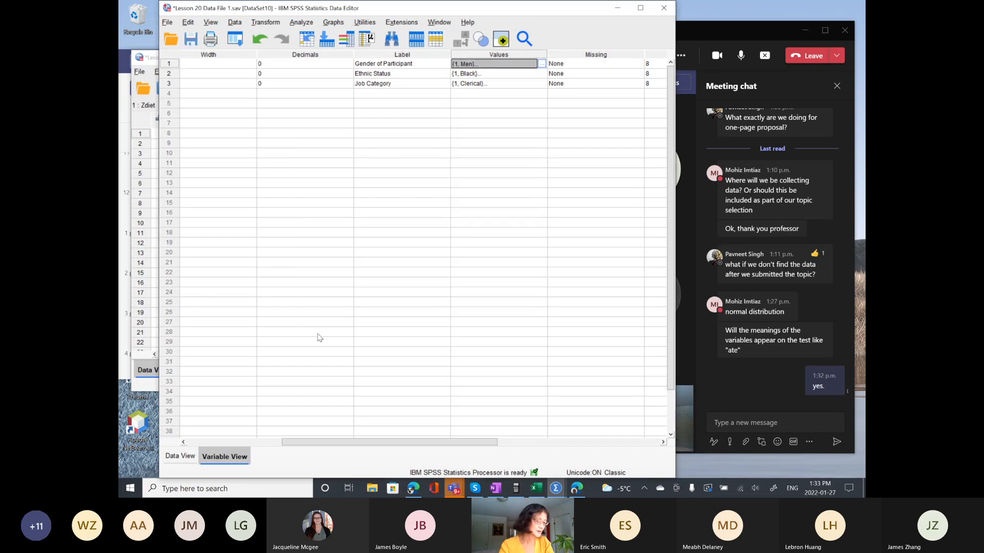
Step: Show the data rows, select the gender column, and look through its coded values
left_click(180, 456)
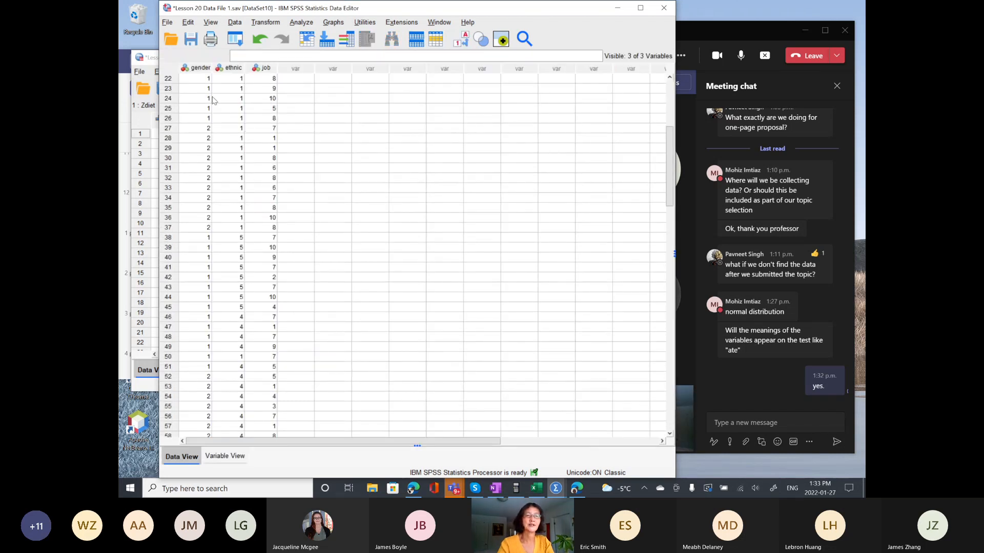
left_click(199, 68)
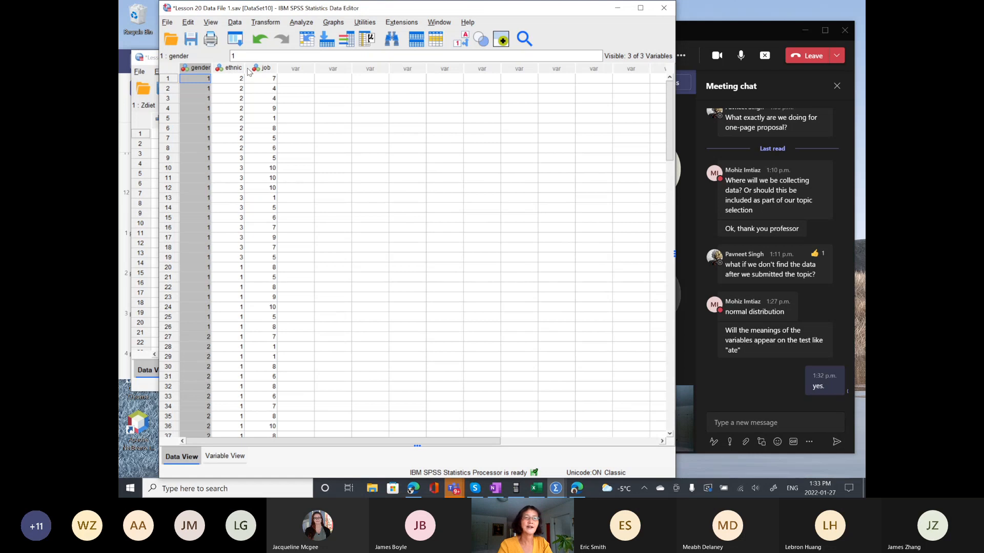
scroll(243, 200, "down", 4)
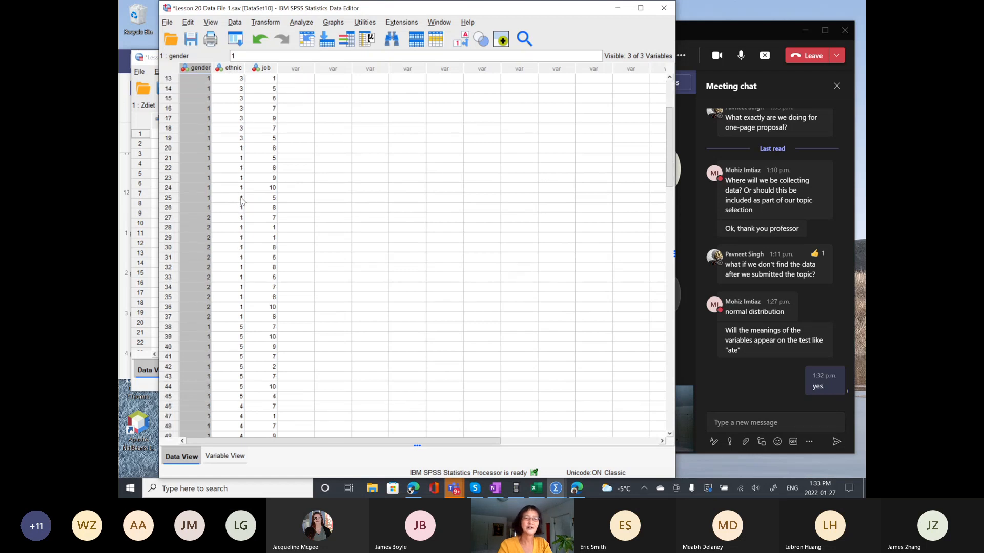
scroll(243, 201, "down", 1)
scroll(243, 201, "up", 5)
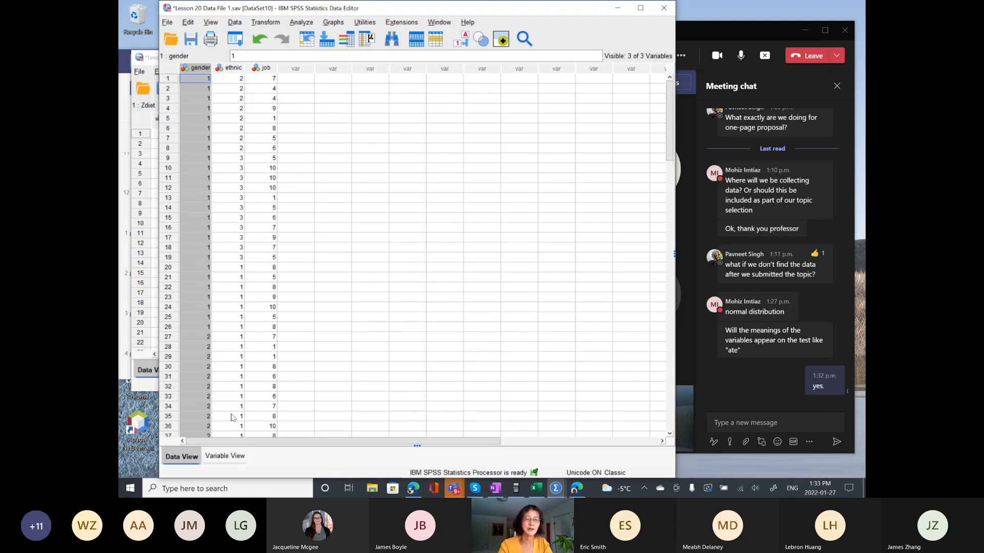
Step: Return to the variable definitions and review the value labels of the Ethnic Status variable
left_click(225, 458)
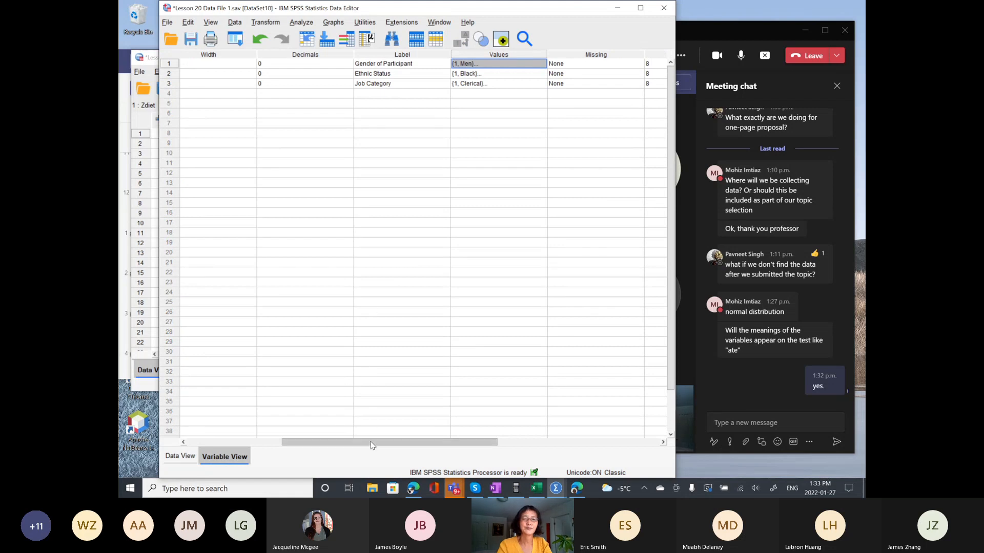
left_click_drag(353, 443, 259, 445)
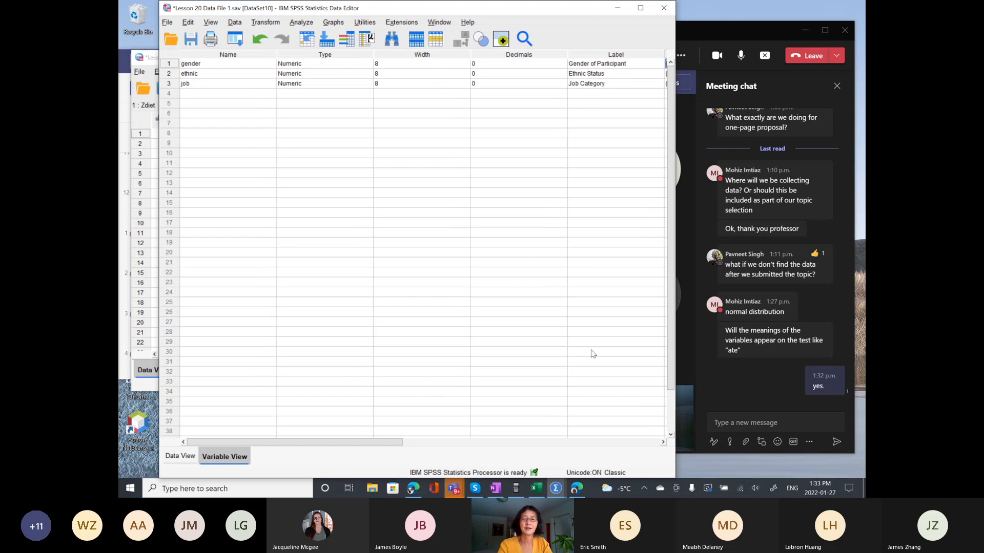
left_click(663, 442)
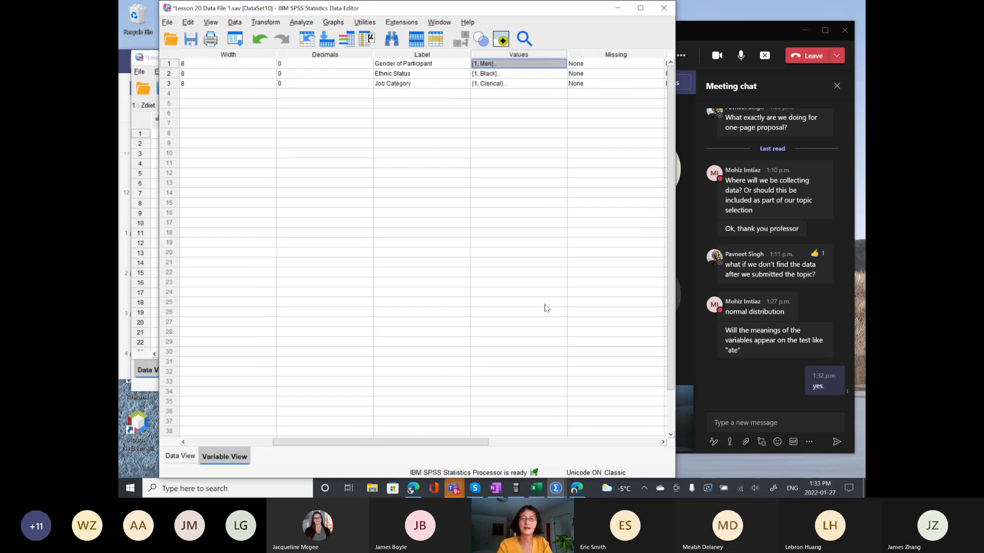
left_click(558, 74)
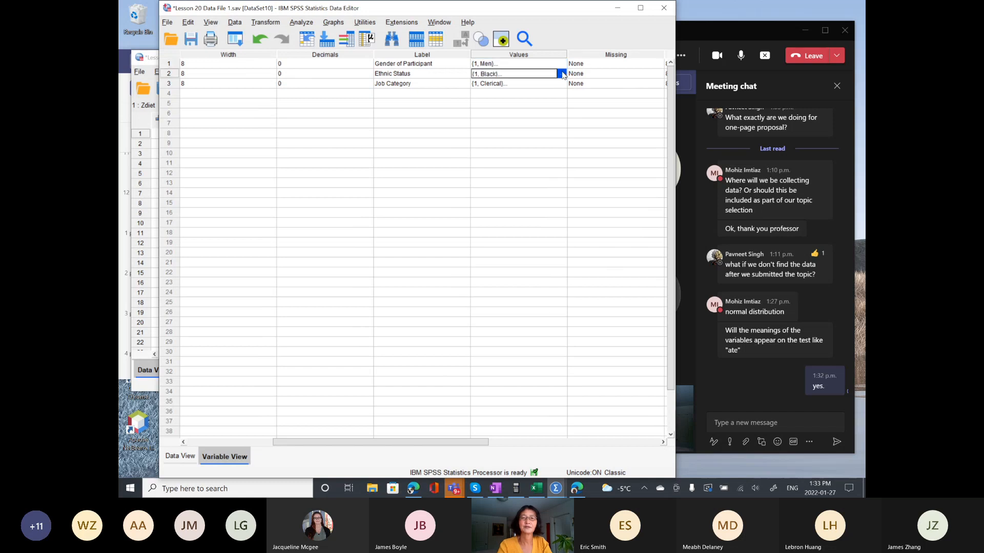
left_click(561, 74)
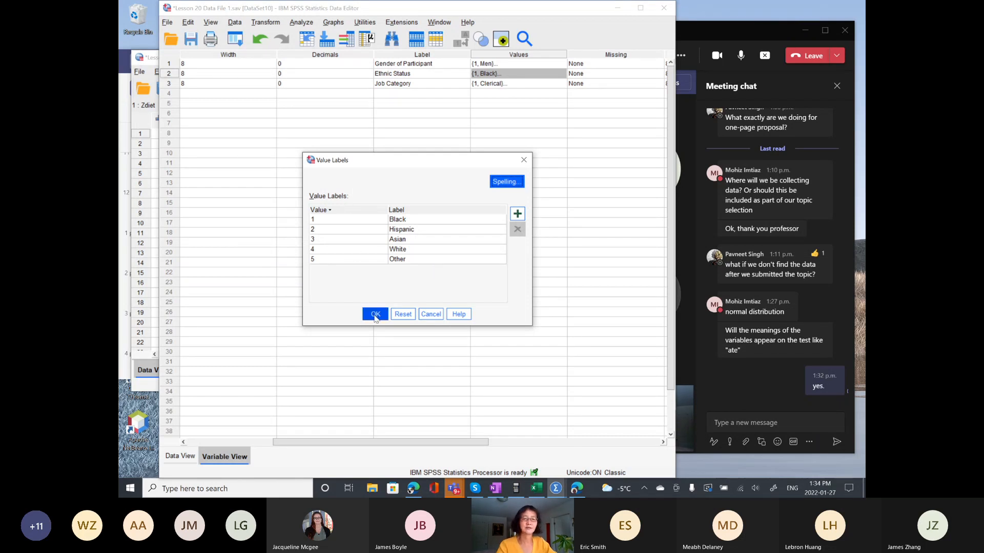
left_click(376, 314)
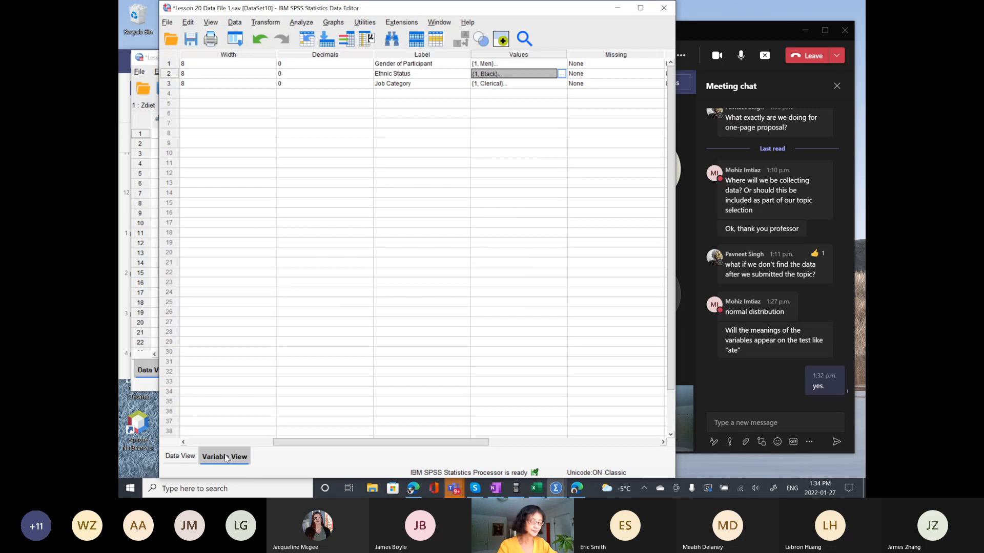
Step: Check the job column in the data rows and review all of the Job Category variable's value labels
left_click(180, 455)
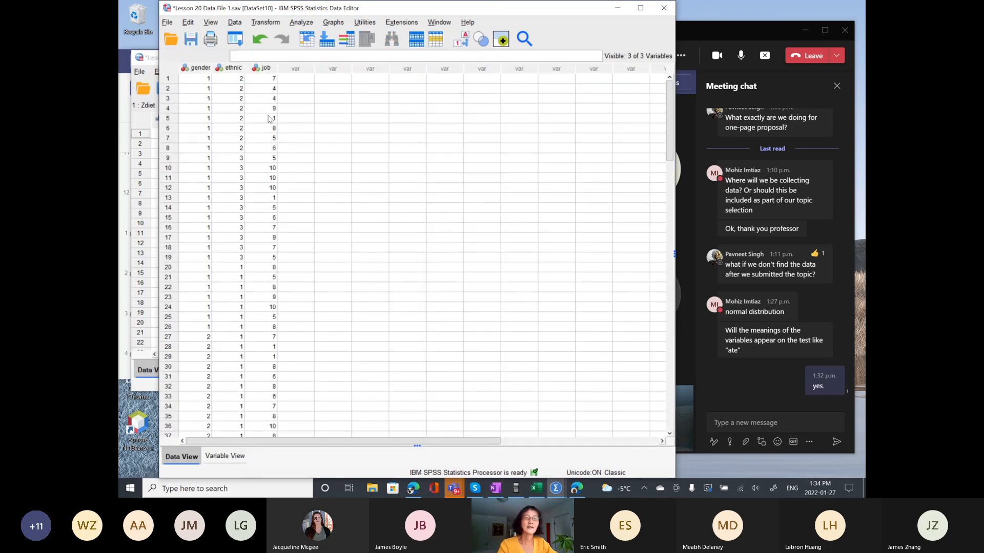
left_click(267, 68)
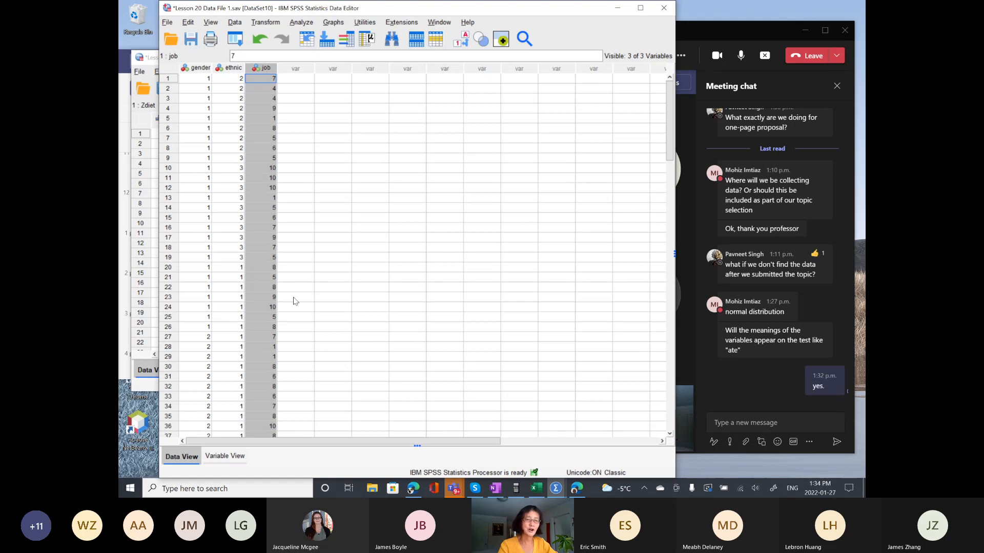
left_click(224, 456)
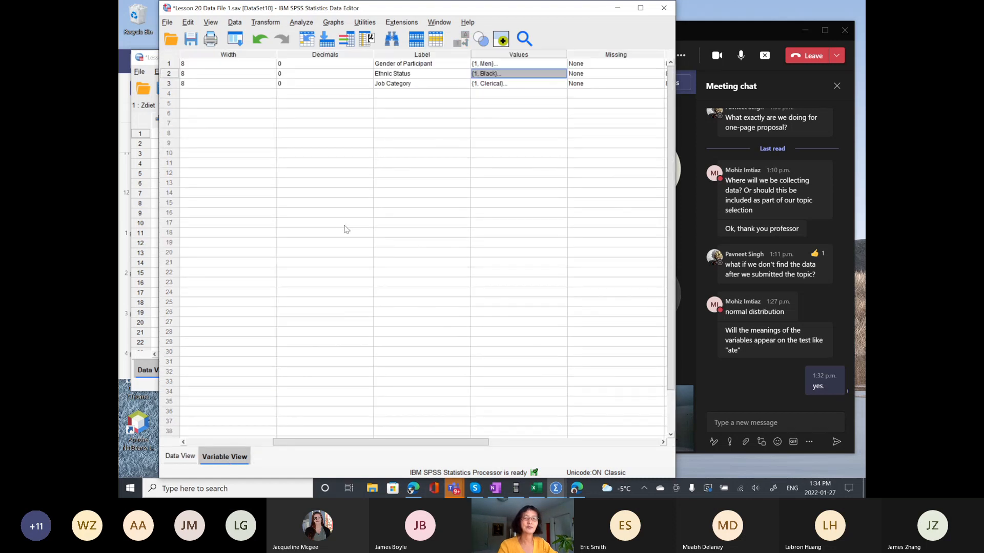
double_click(426, 85)
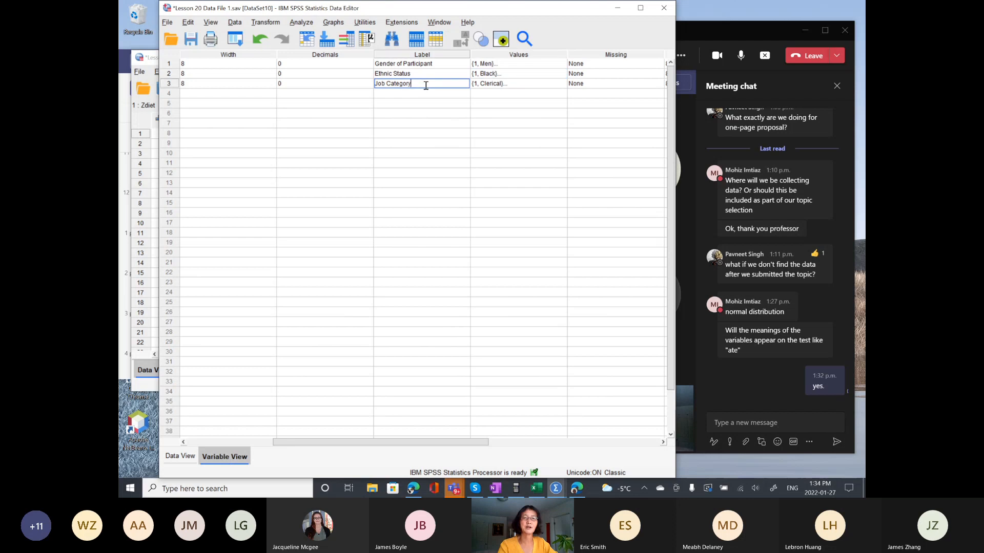
left_click(550, 86)
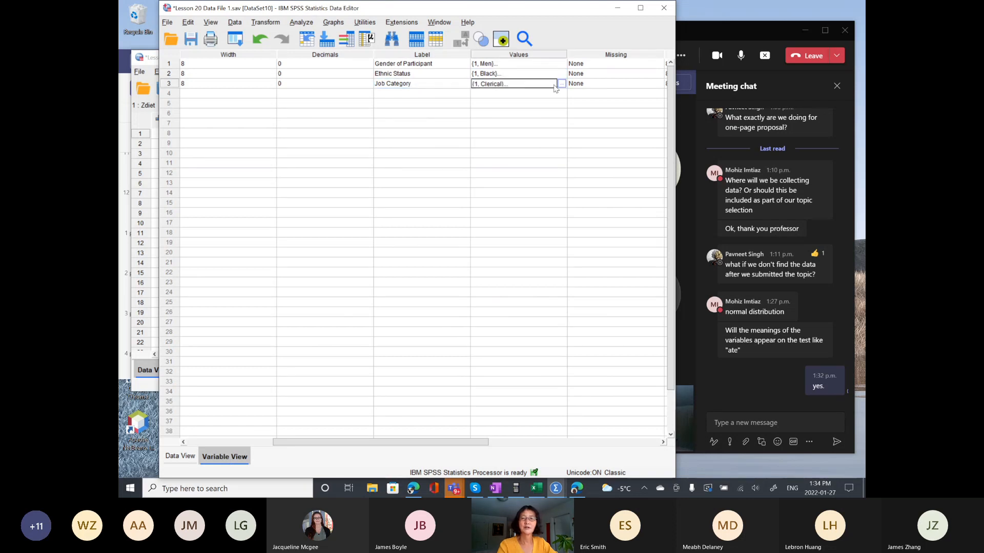
left_click(560, 84)
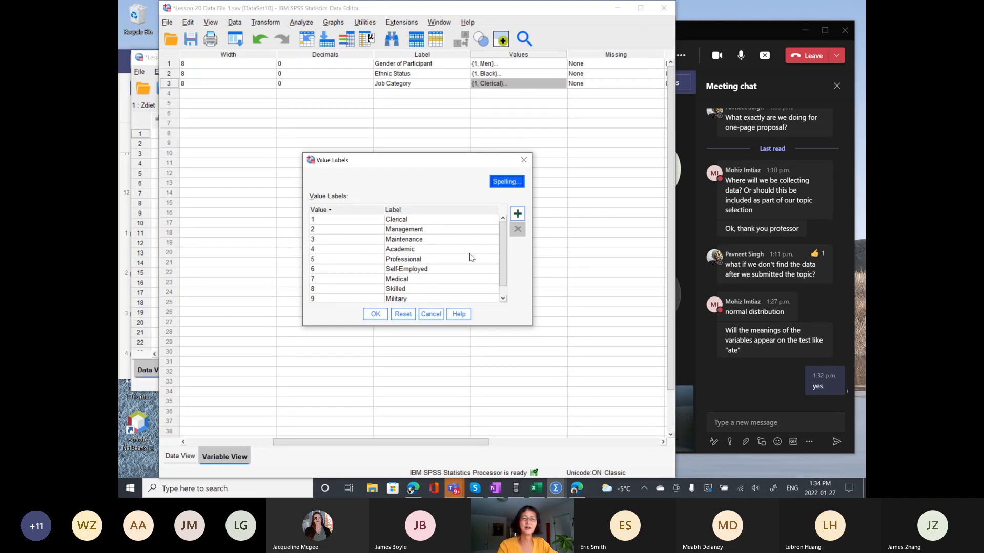
left_click(503, 300)
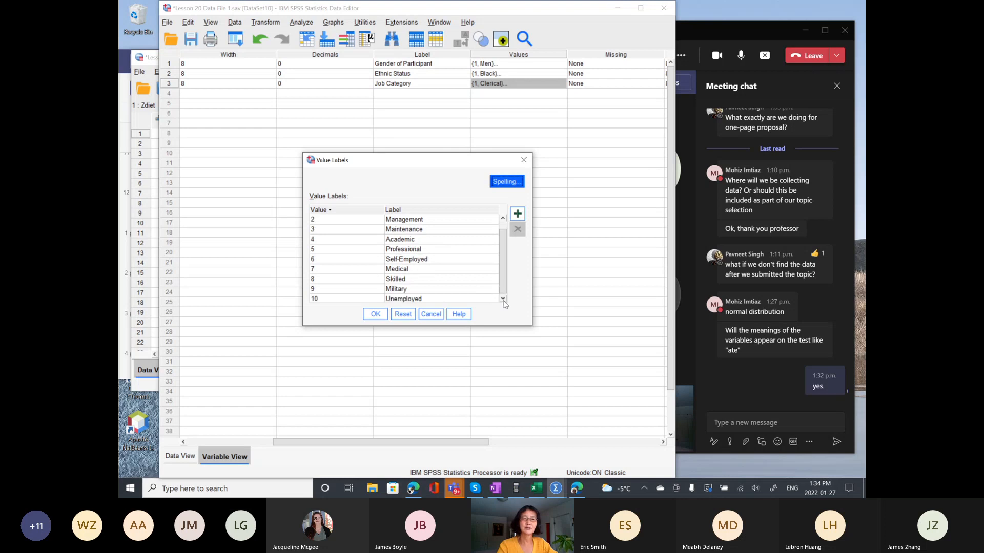
left_click(503, 300)
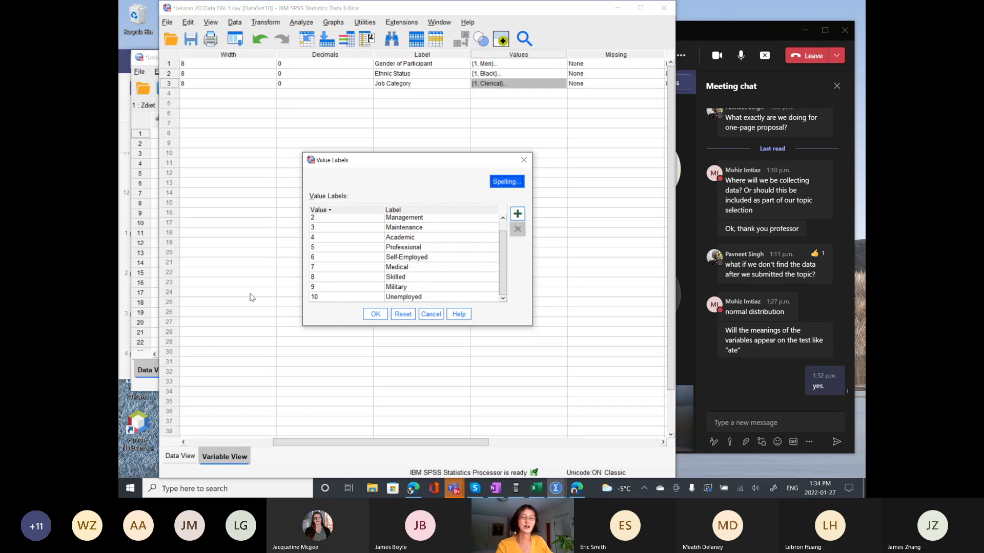
left_click(523, 160)
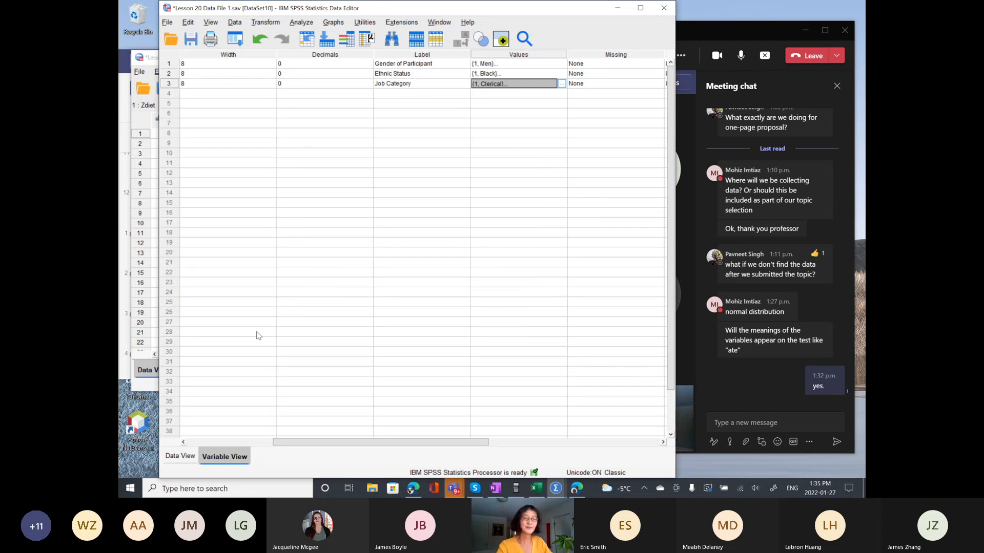
Step: Show the data rows again and select the gender column
left_click(179, 456)
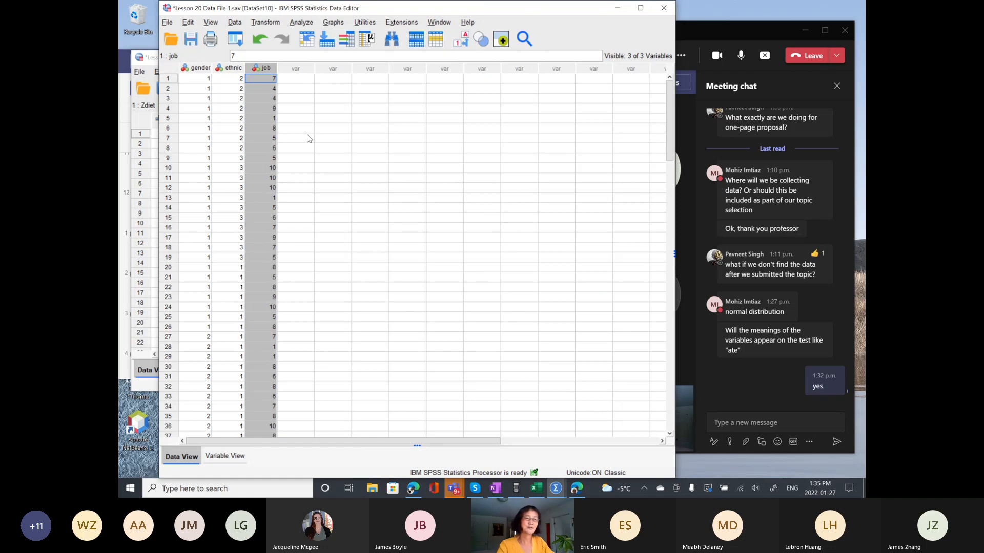
left_click(196, 68)
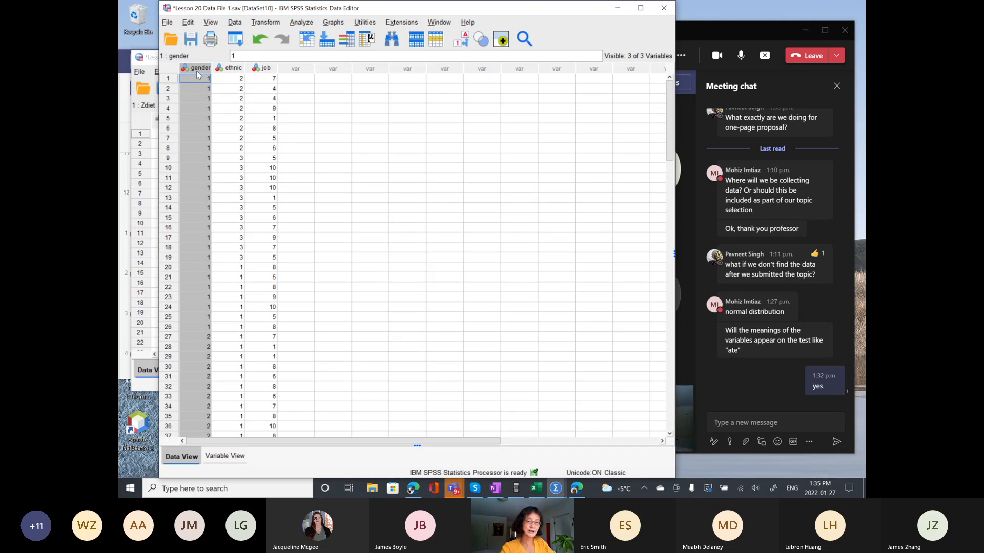
Step: Switch to the VitalSource textbook in the browser, move its window fully into view, and go to page 99
left_click(413, 489)
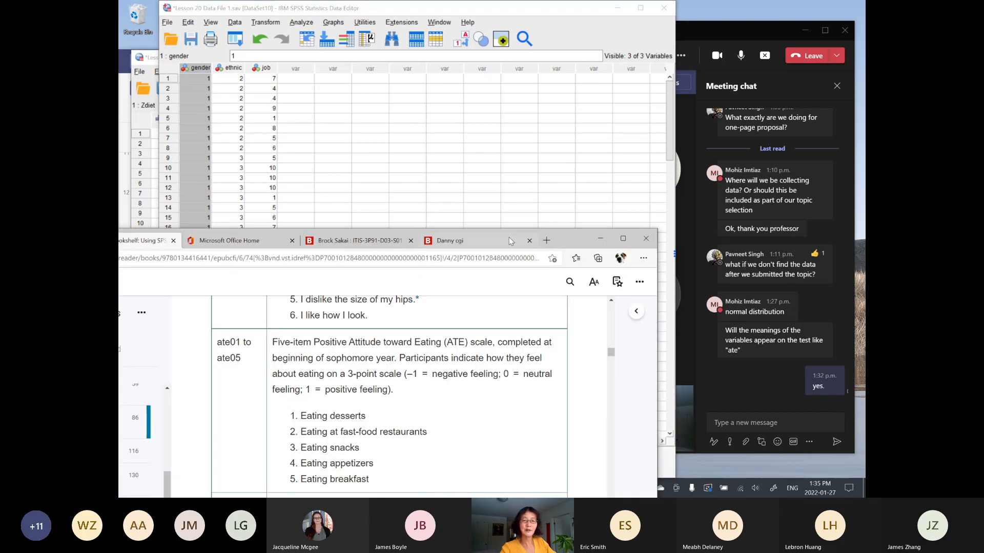
left_click_drag(570, 235, 742, 29)
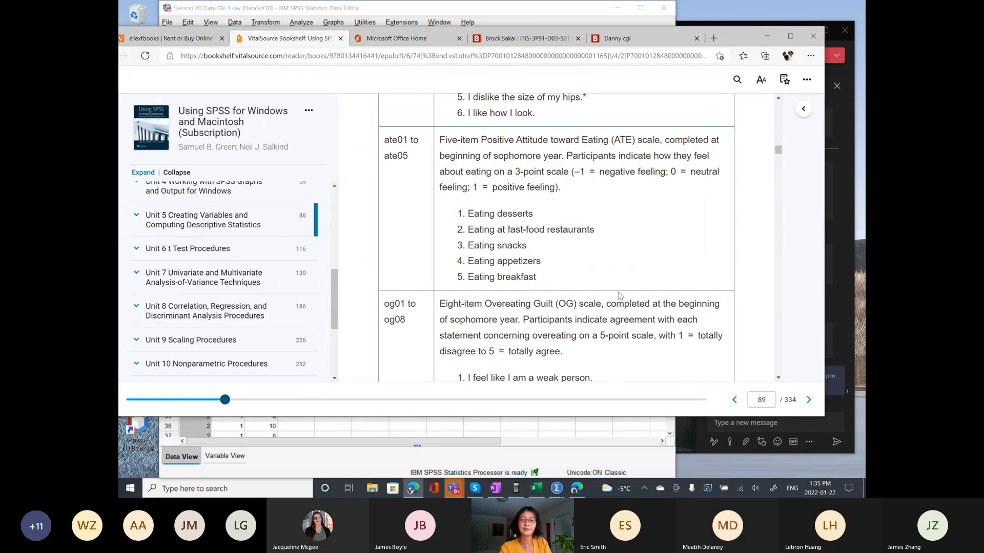
left_click(768, 401)
type("99")
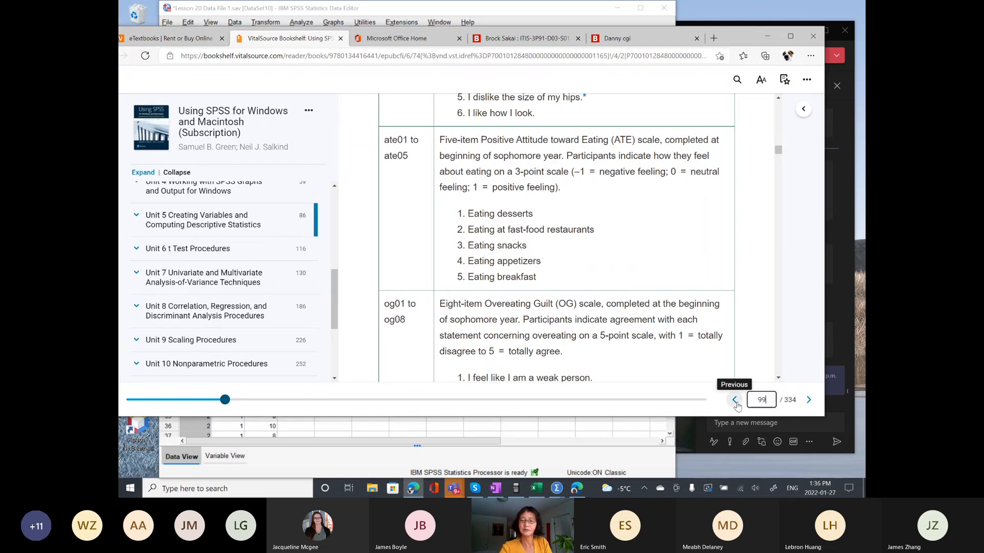
key("Return")
Step: Look back through the Lesson 19 exercises and catfood instructions, and open the Unit 5 outline at the Lesson 20 topics
scroll(628, 260, "up", 10)
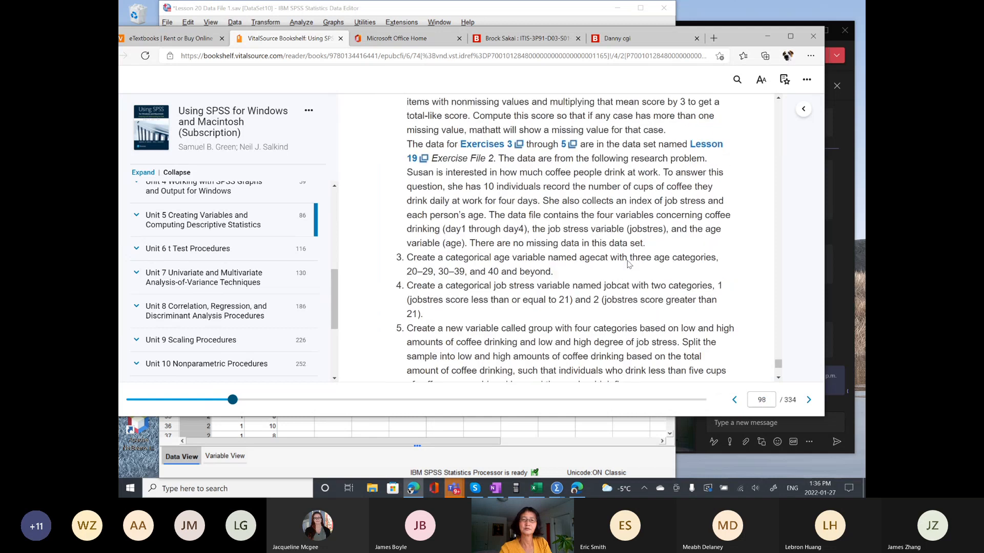
scroll(628, 261, "up", 10)
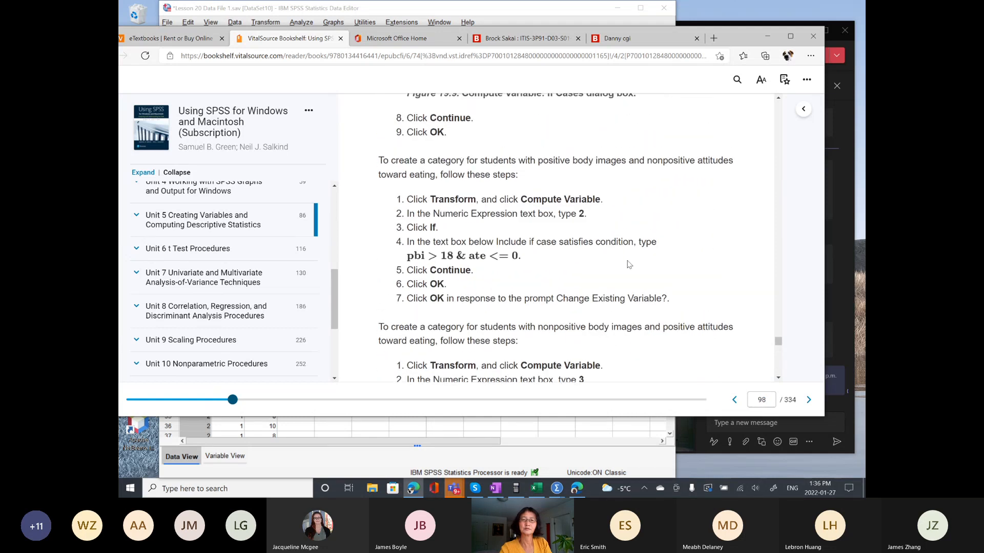
scroll(629, 264, "up", 7)
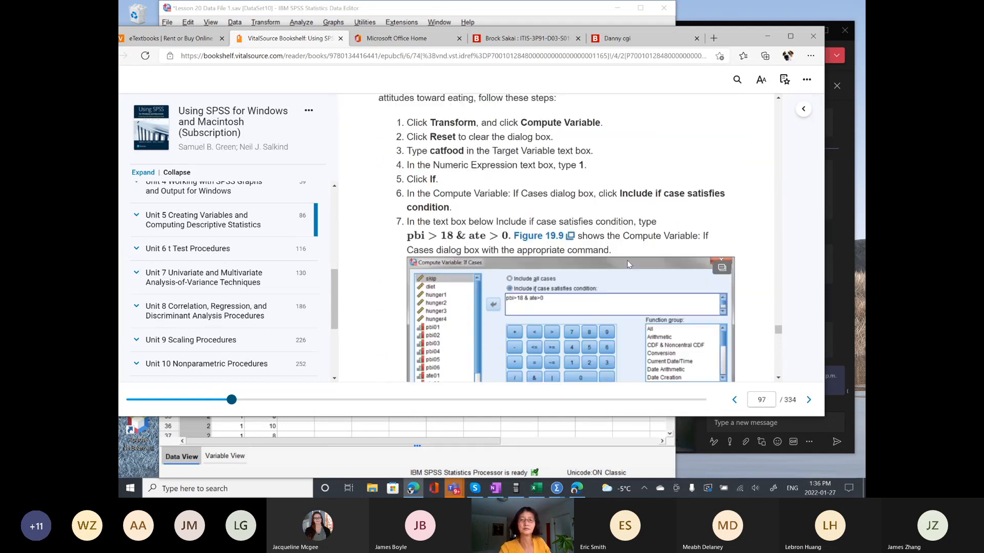
scroll(629, 265, "down", 7)
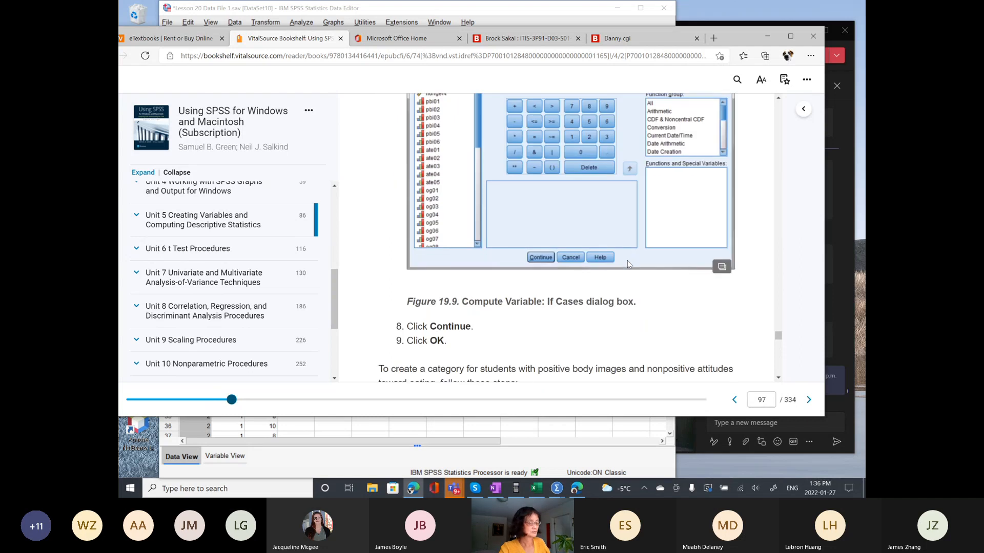
scroll(630, 264, "down", 5)
left_click(174, 221)
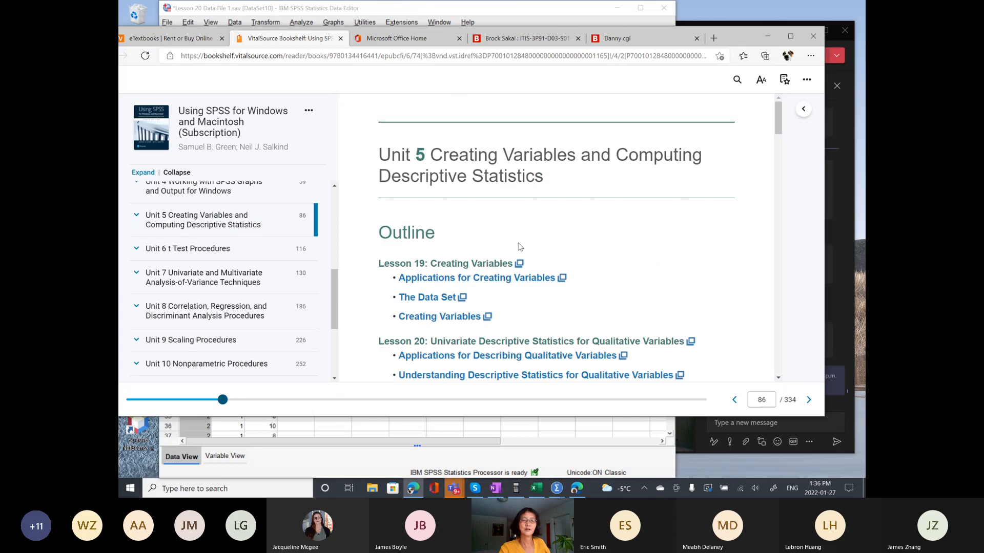
scroll(518, 238, "down", 2)
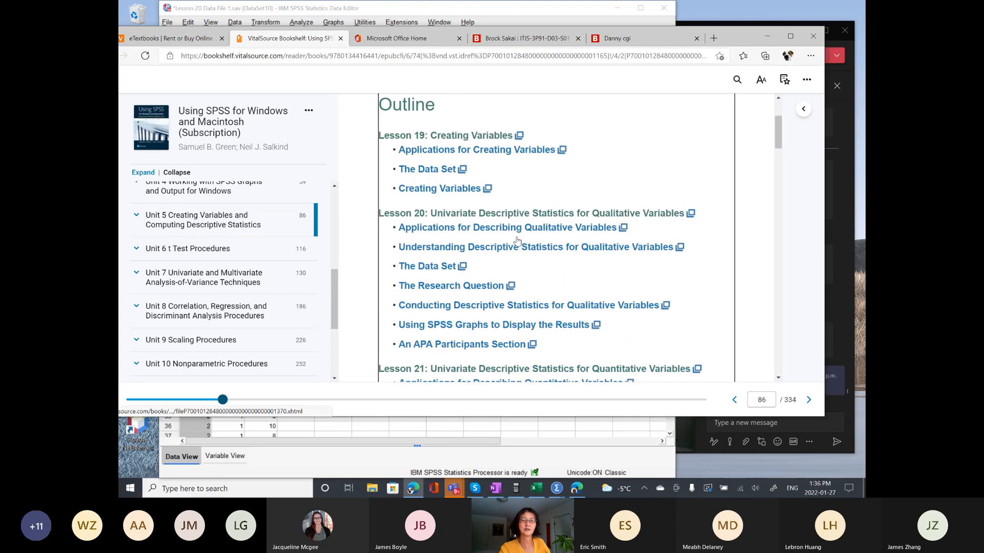
Step: Open the textbook's Lesson 20 section on describing qualitative variables, read through to section 20.5, and highlight the three research questions
left_click(424, 228)
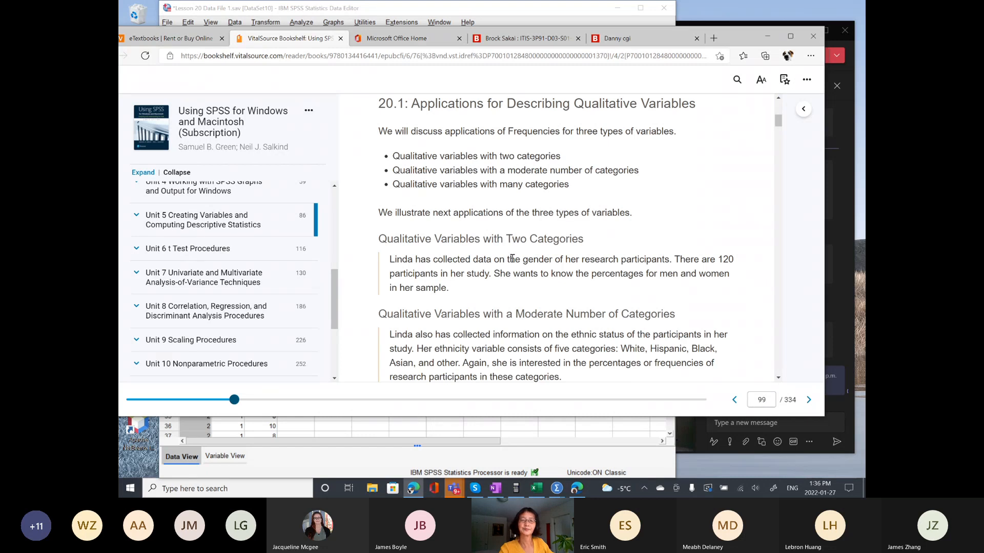
scroll(512, 259, "down", 8)
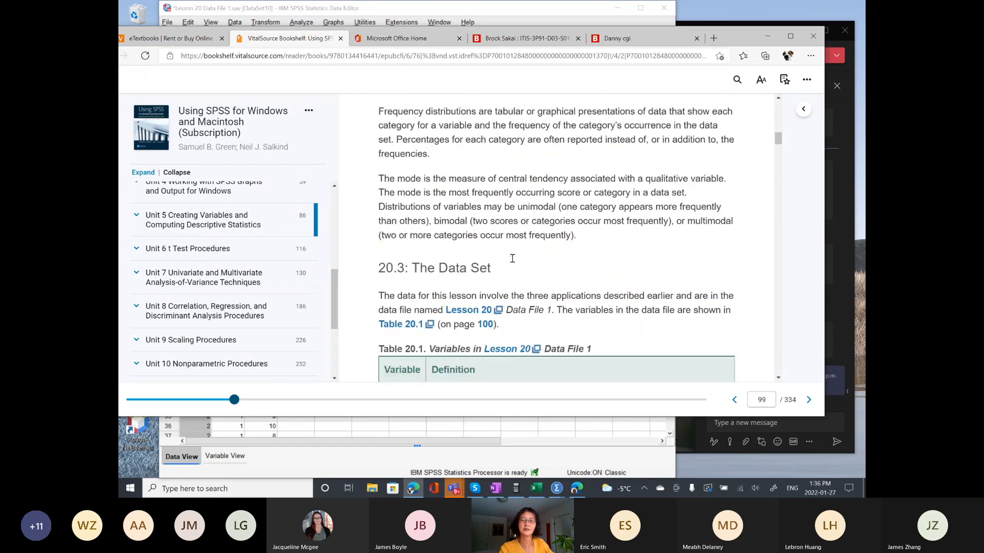
scroll(511, 258, "down", 10)
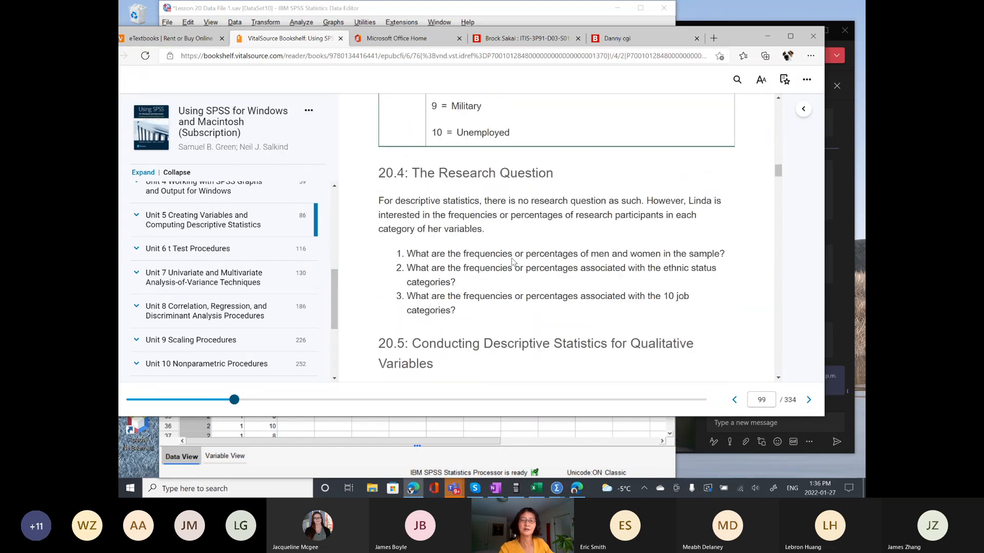
scroll(512, 262, "down", 4)
scroll(483, 222, "up", 2)
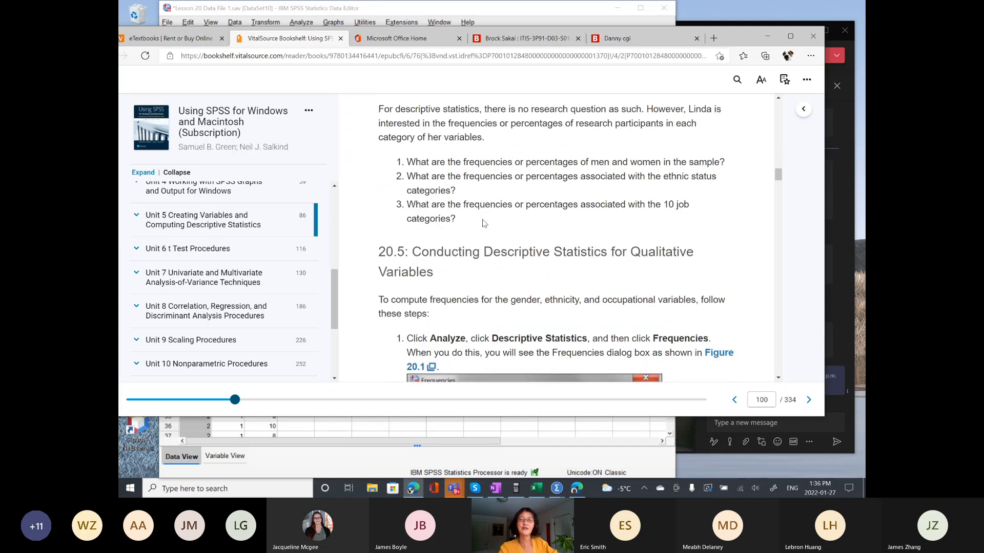
left_click_drag(461, 221, 406, 162)
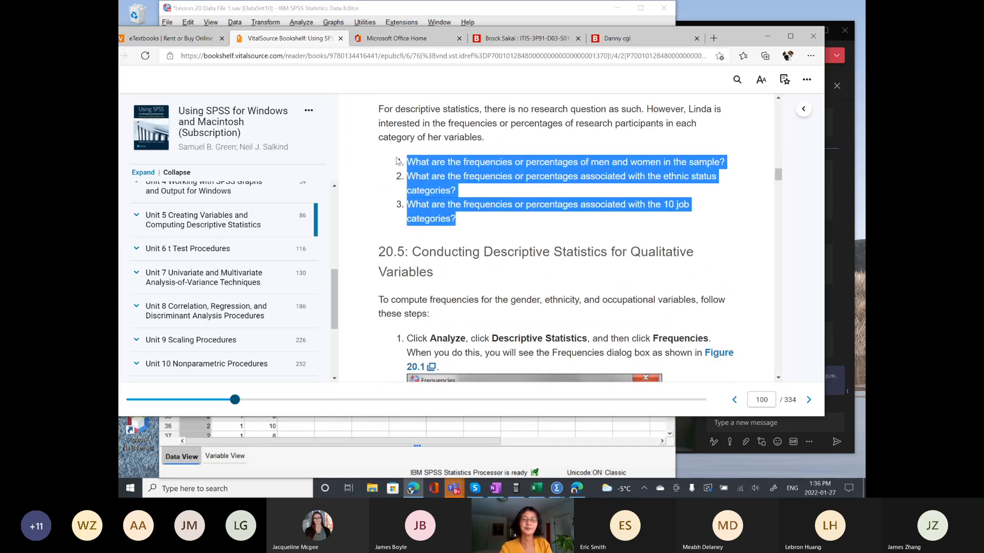
left_click(572, 241)
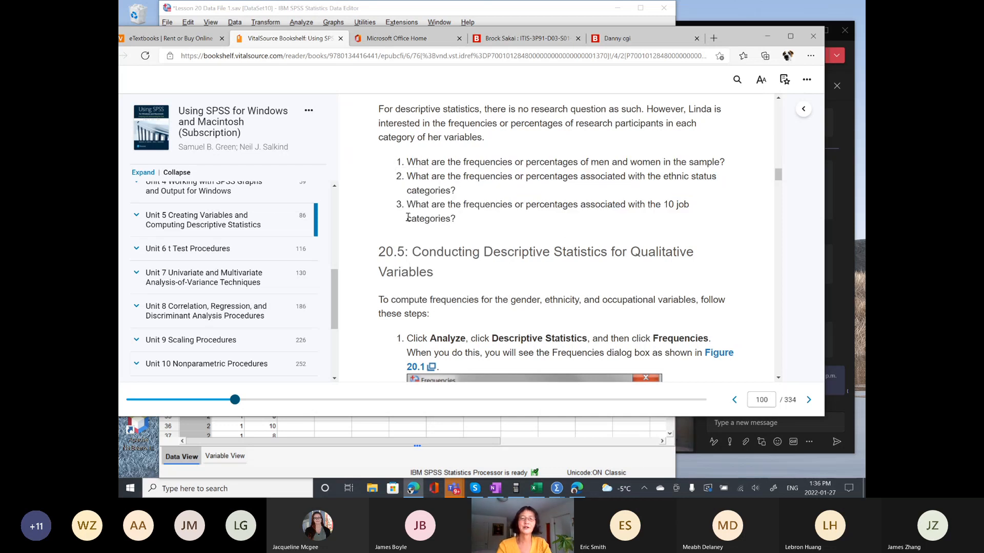
left_click_drag(463, 221, 396, 175)
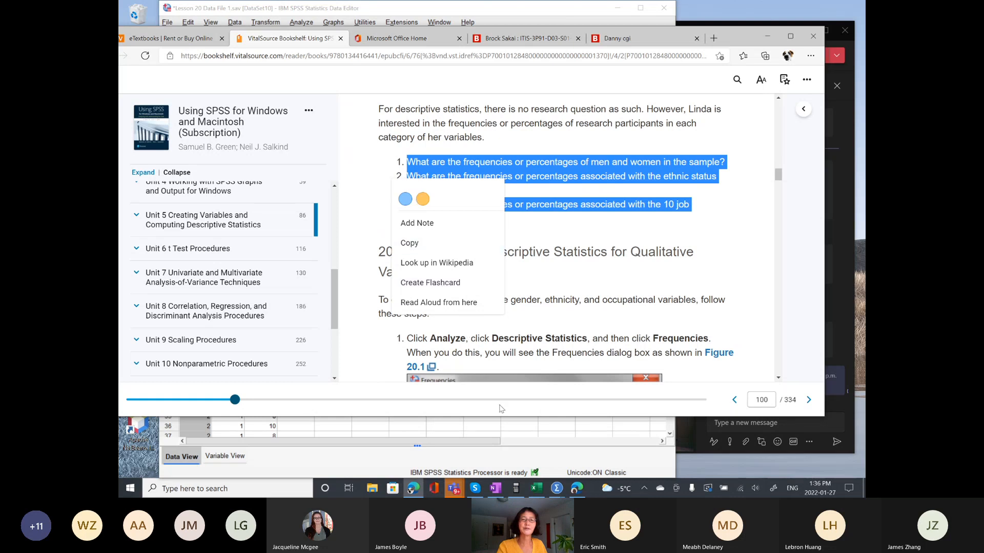
Step: Switch to the SPSS Data Editor and set up a Frequencies analysis with the variables gender, ethnic and job
left_click(509, 427)
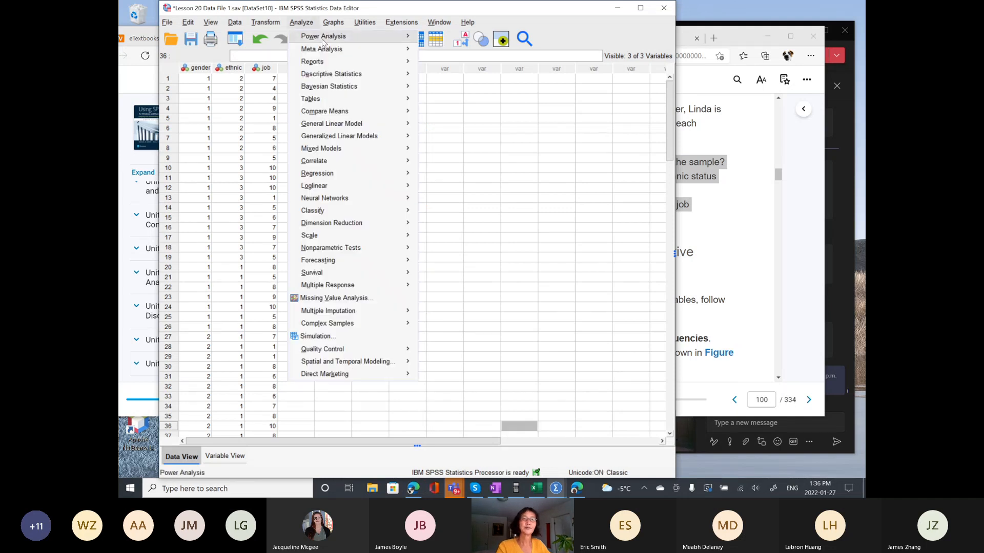
mouse_move(340, 75)
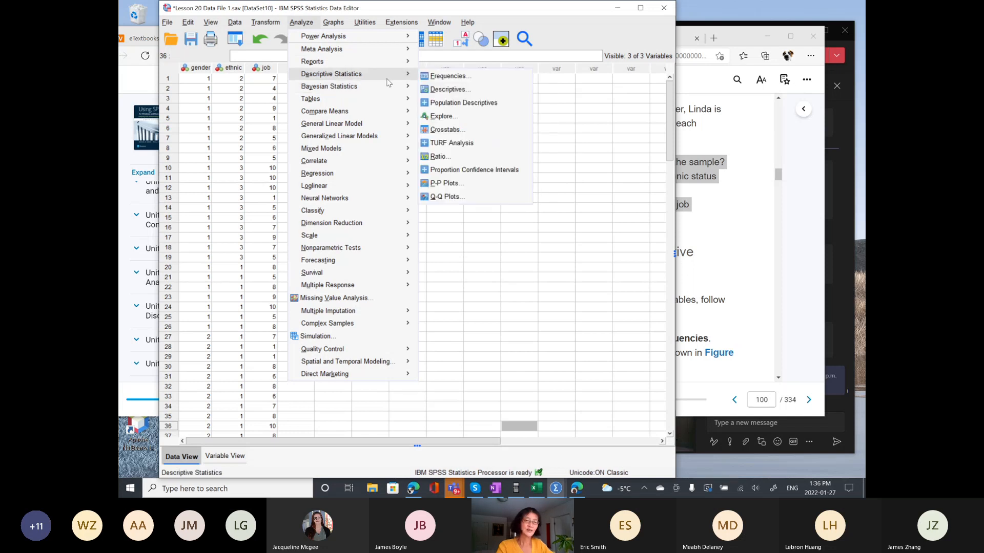
left_click(447, 77)
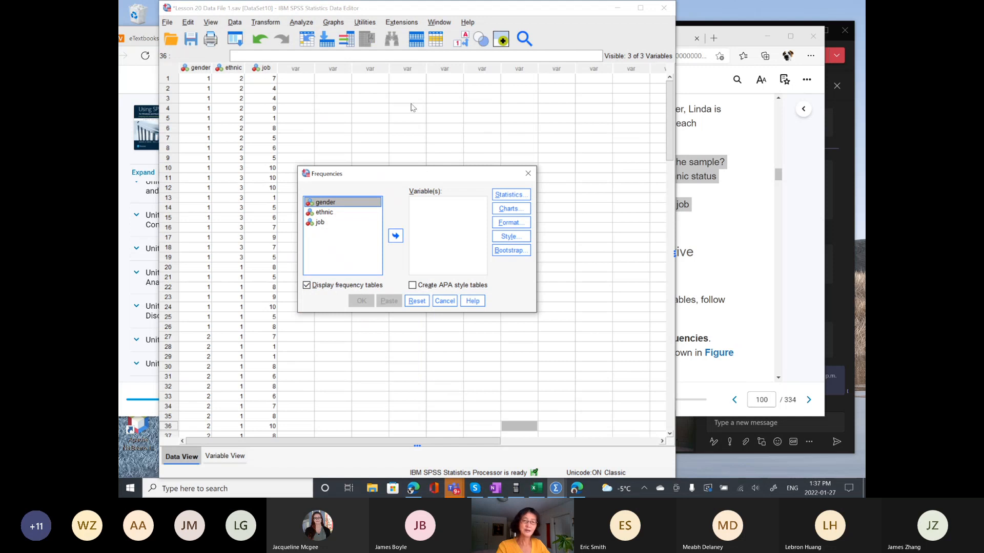
left_click(396, 236)
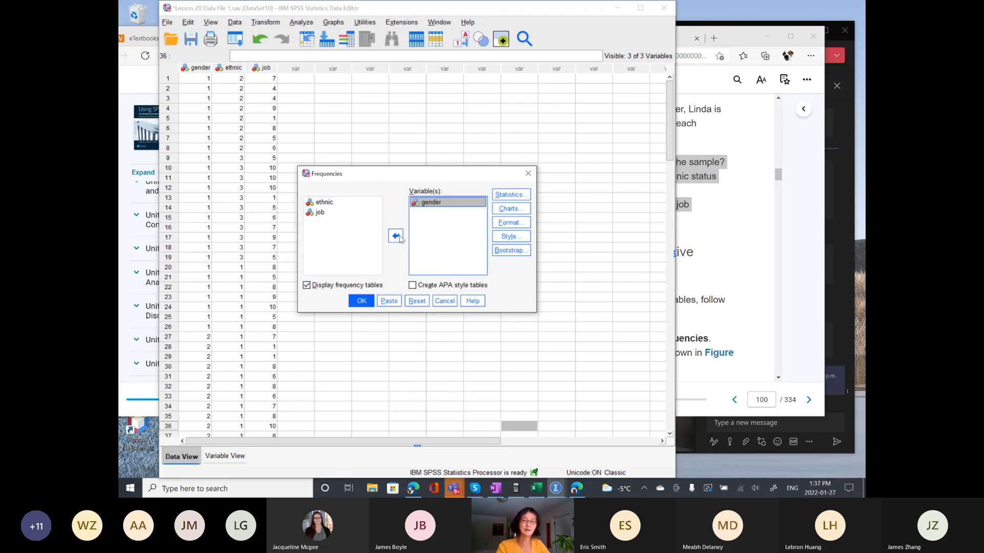
left_click(395, 235)
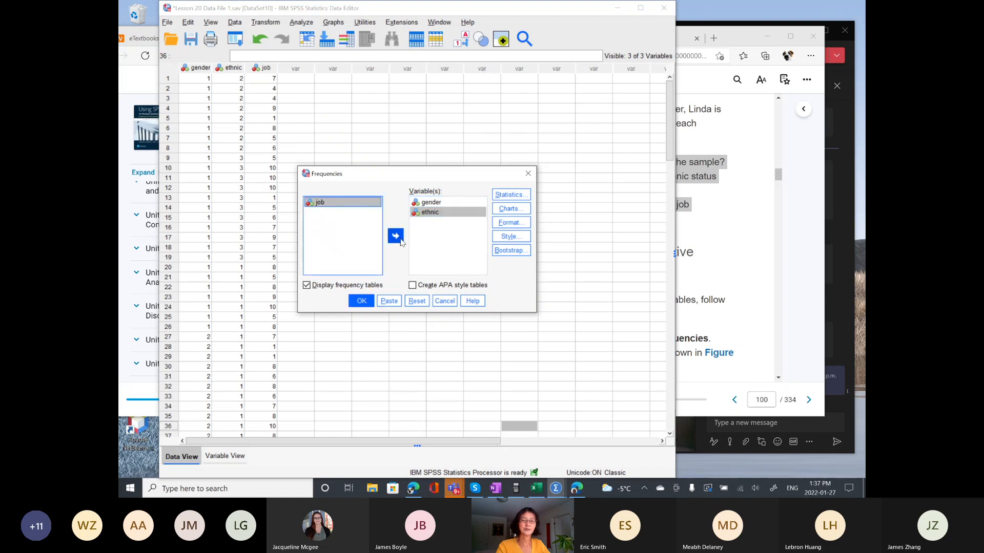
left_click(396, 236)
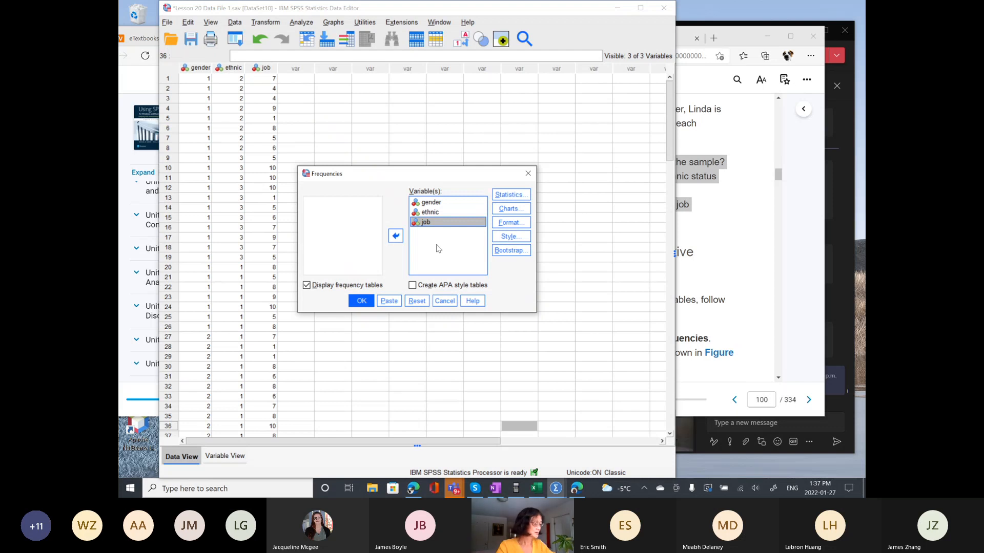
Step: Check the Frequencies statistics options, leave them all unselected, and run the analysis with frequency tables displayed
left_click(515, 200)
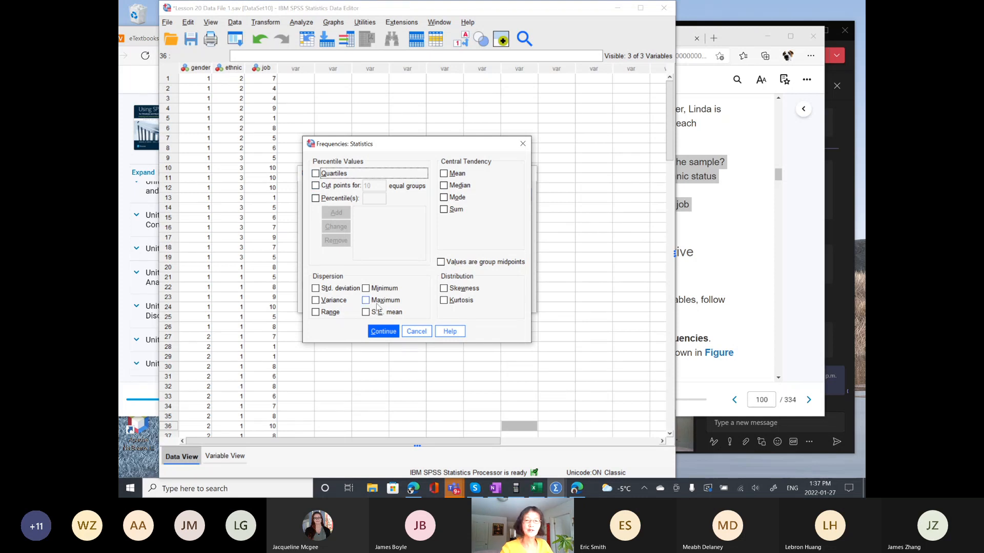
left_click(380, 333)
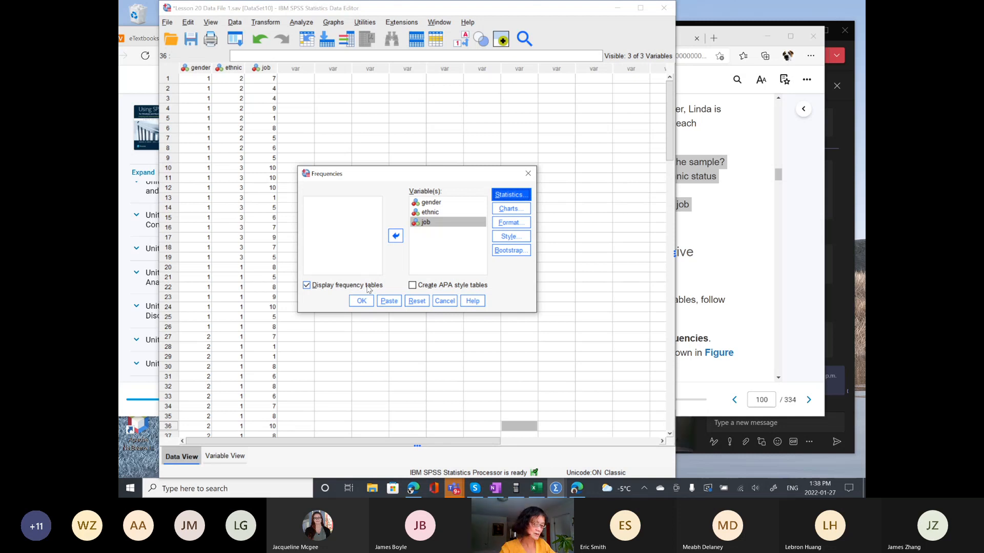
left_click(362, 301)
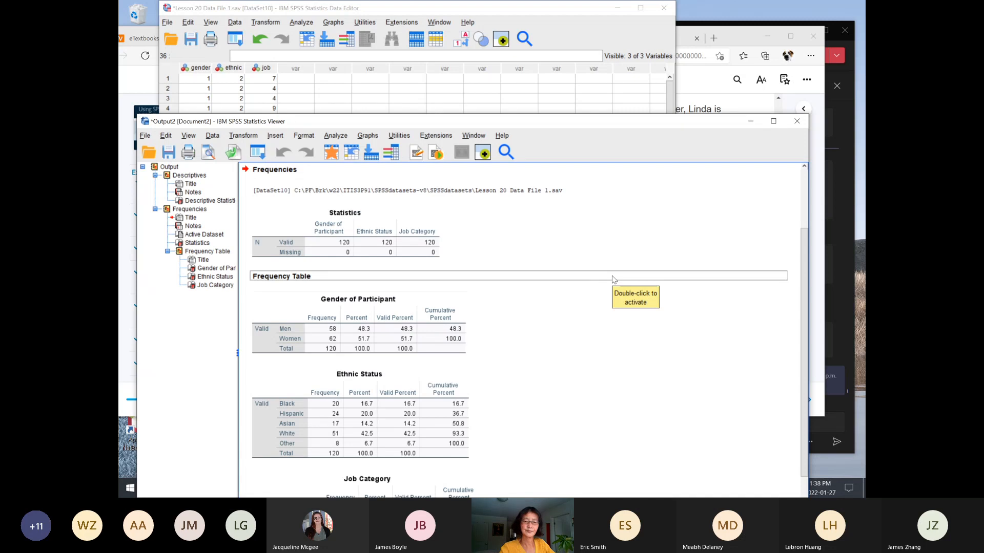
Step: Enlarge the output window to examine the gender, ethnic status and job category frequency tables, then restore and reposition it
scroll(607, 274, "down", 1)
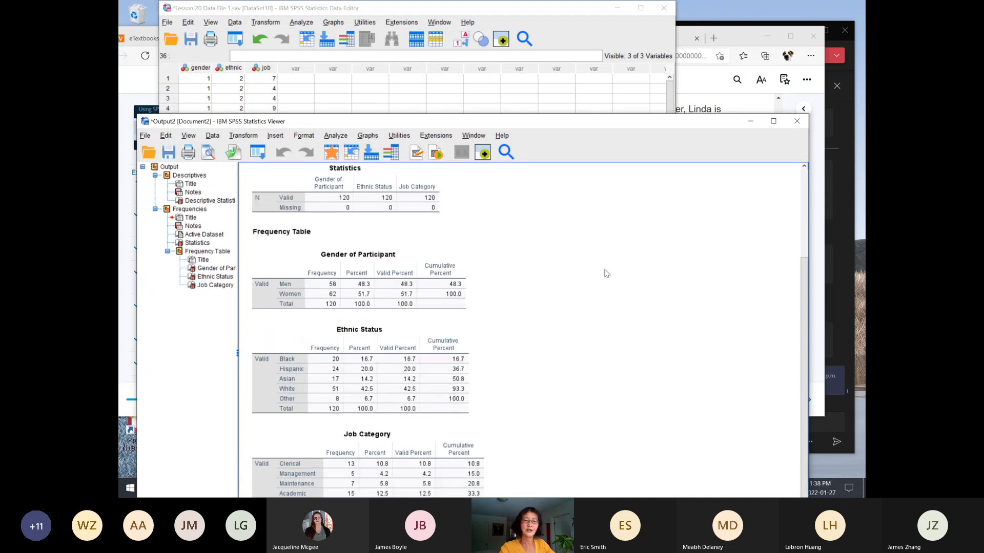
left_click(774, 123)
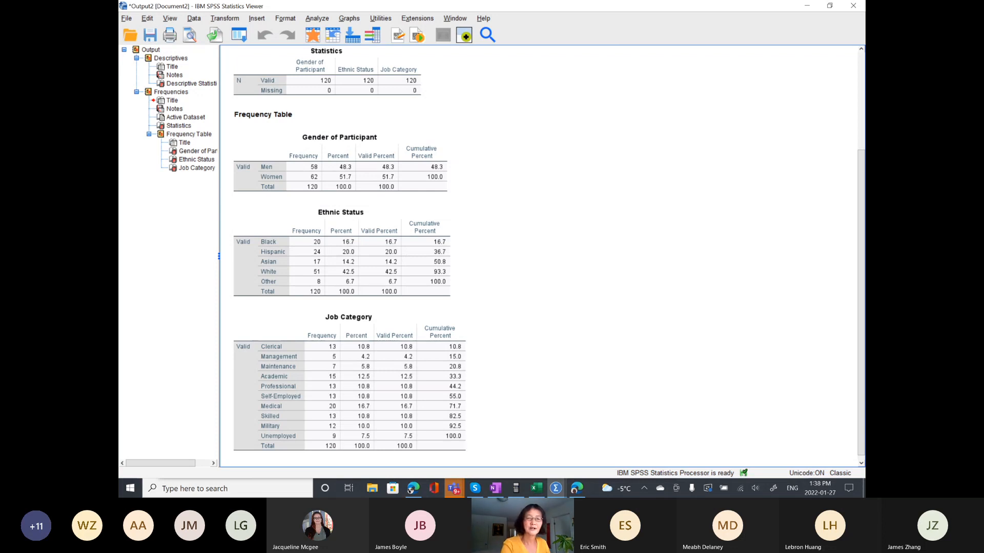
left_click(357, 251)
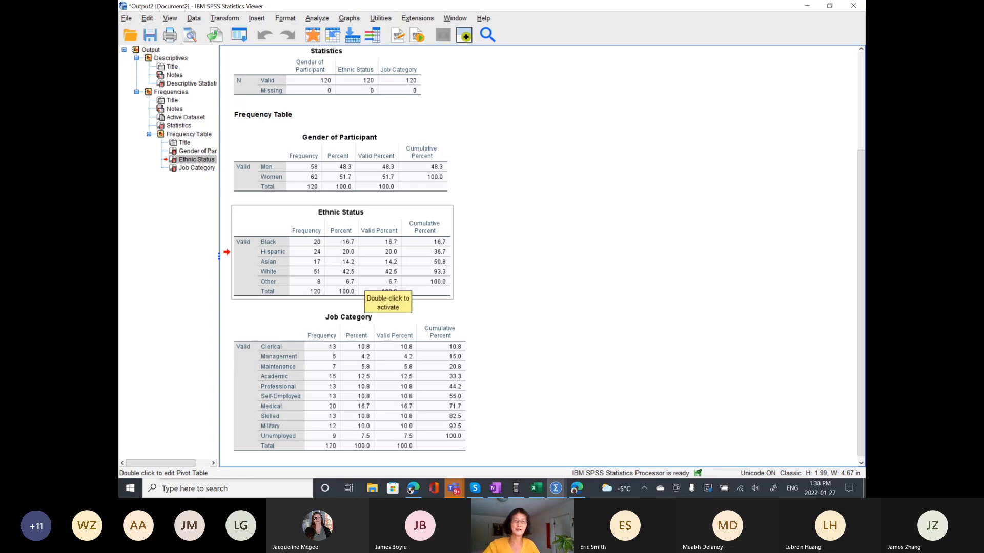
scroll(389, 365, "down", 1)
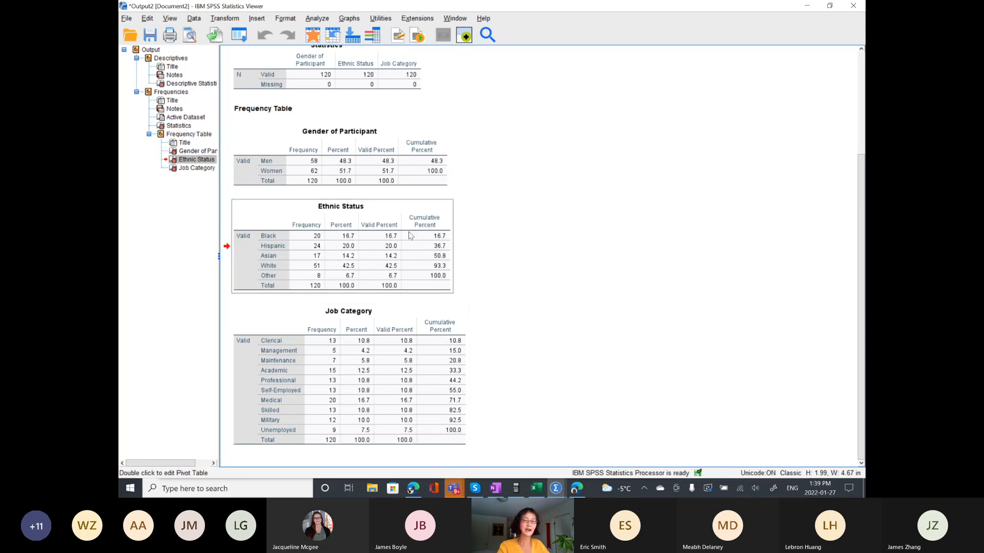
left_click(830, 5)
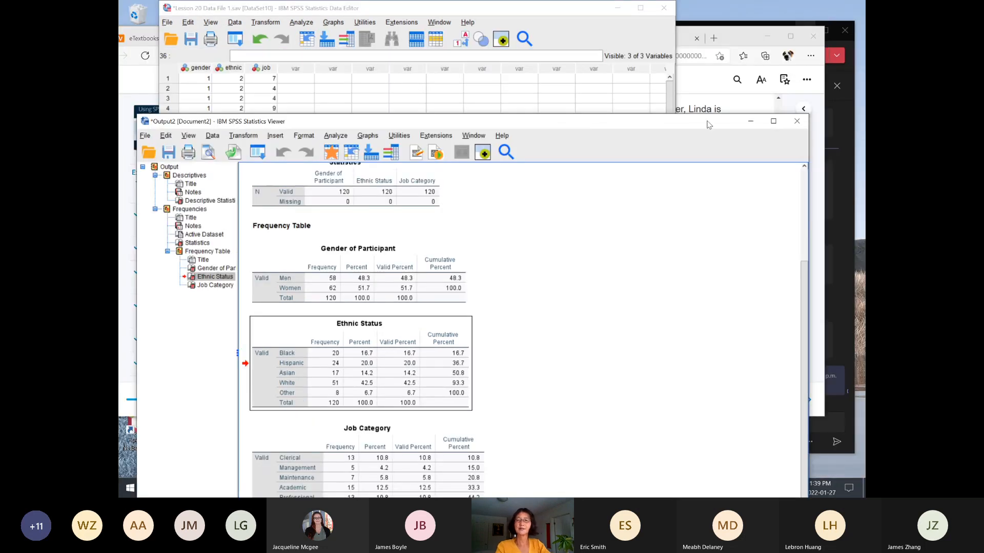
left_click_drag(709, 125, 663, 108)
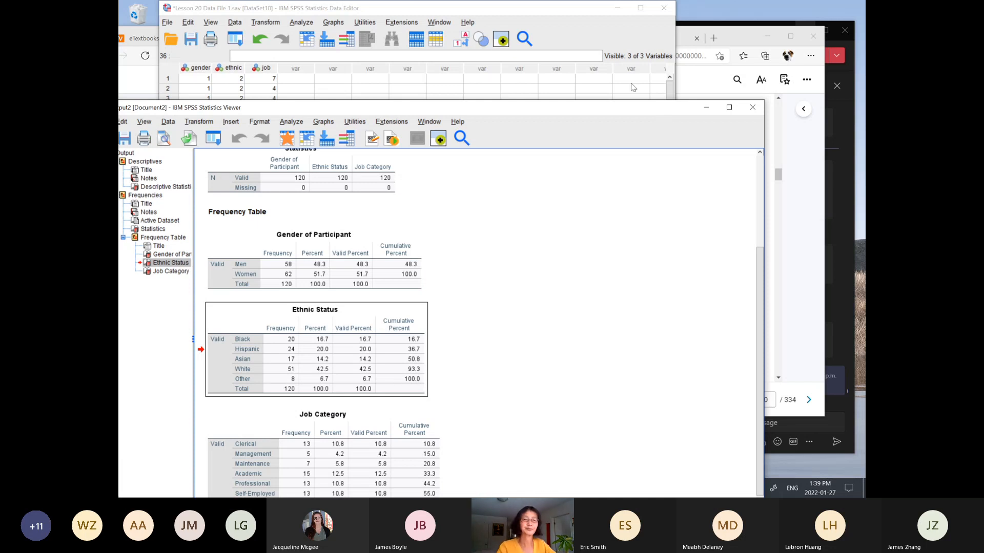
Step: Return to the data file, reset the Frequencies analysis, and add only the job variable to it
left_click(567, 19)
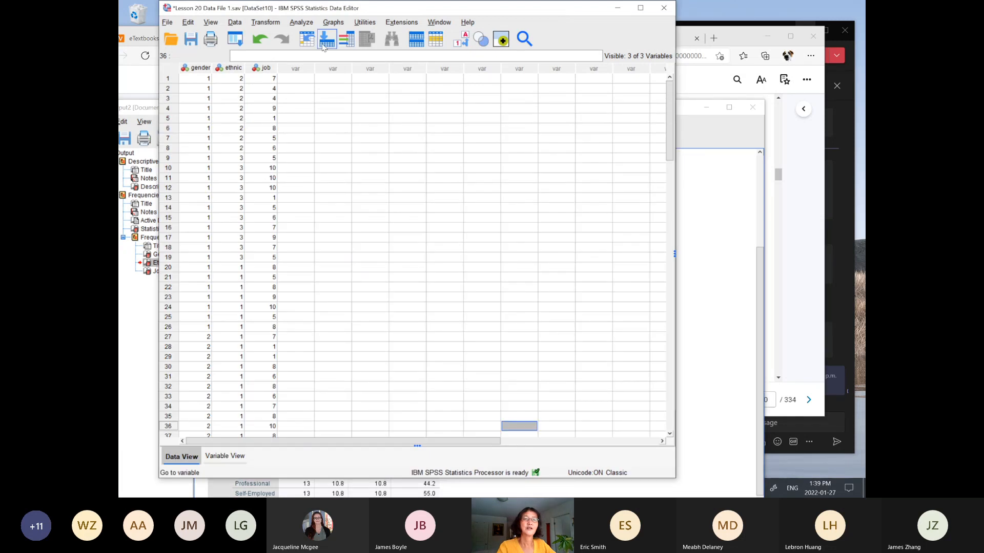
left_click(306, 20)
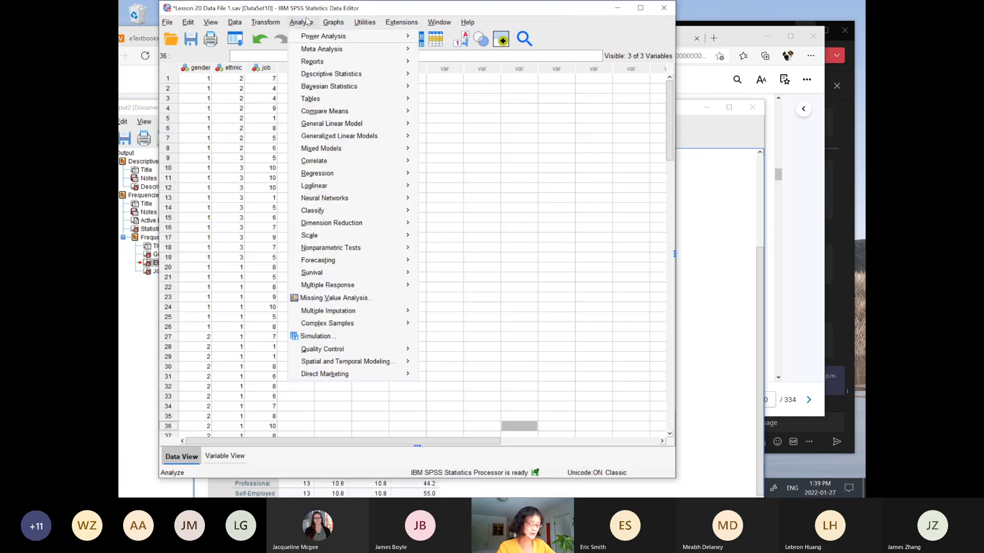
mouse_move(338, 74)
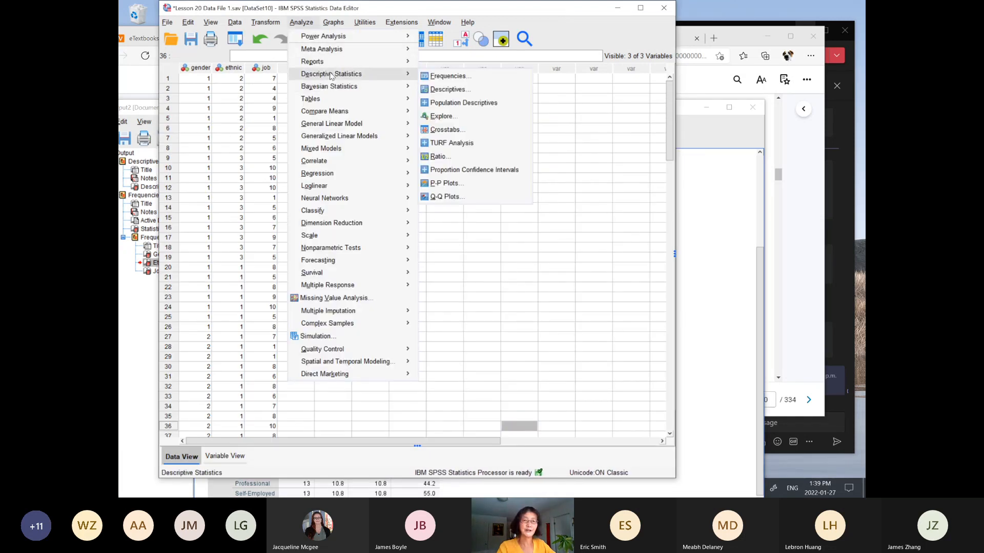
left_click(444, 78)
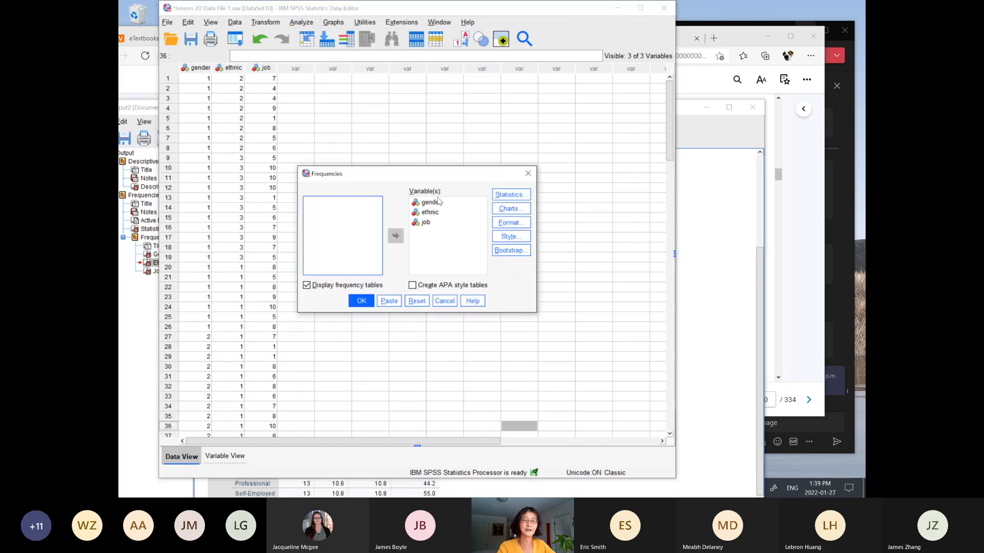
left_click(415, 302)
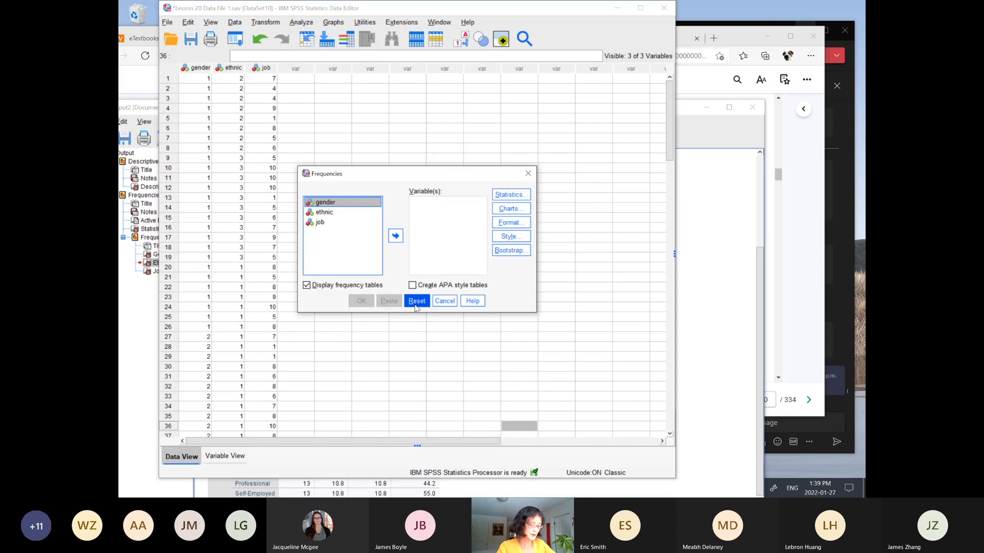
left_click(318, 225)
left_click_drag(318, 226, 400, 241)
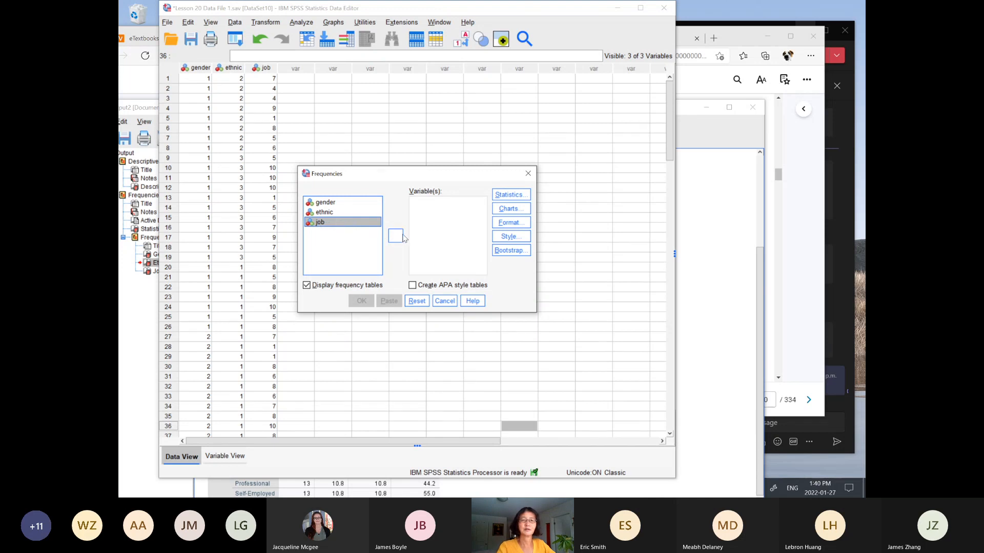
left_click(399, 236)
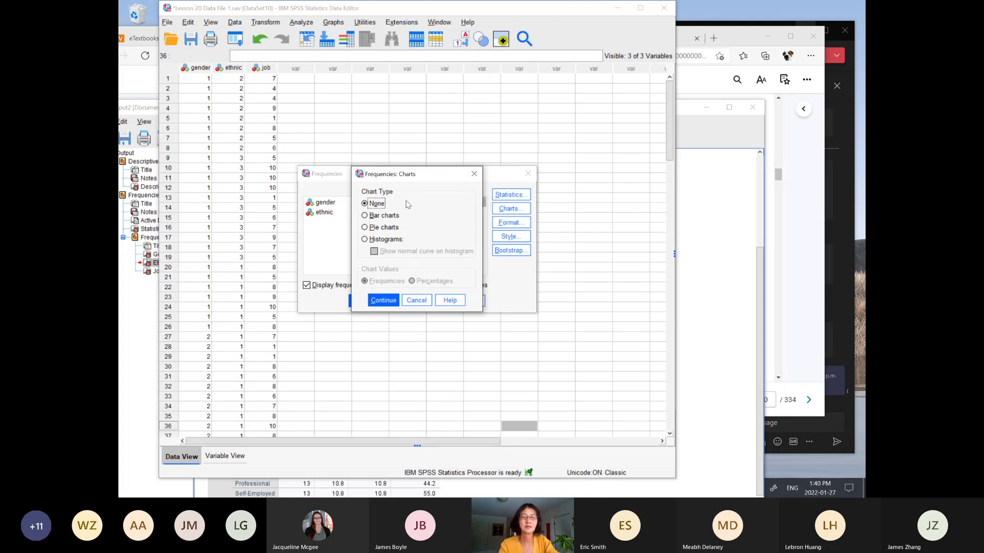
Step: Request bar charts with frequencies as chart values, run the job analysis, and move the output window to show the chart
left_click(371, 216)
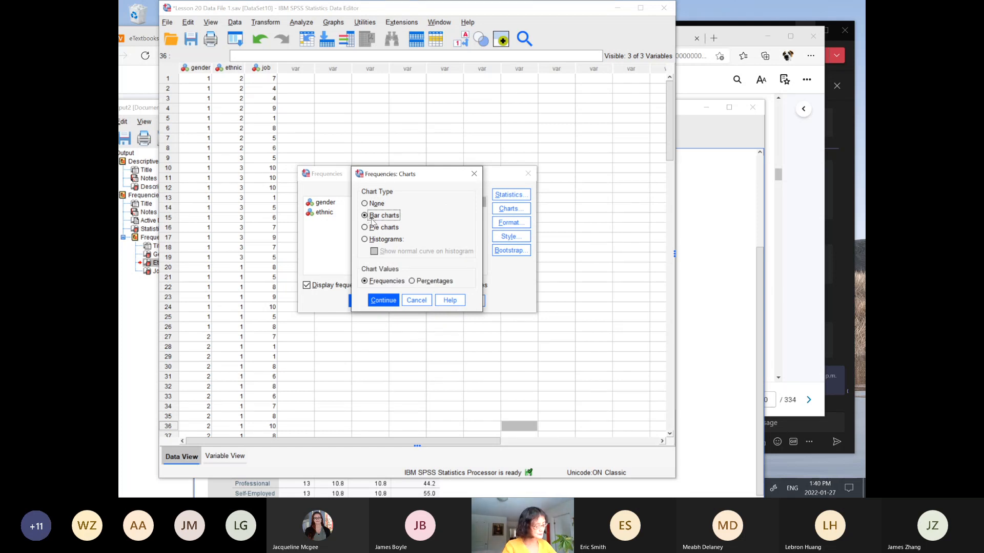
left_click(383, 302)
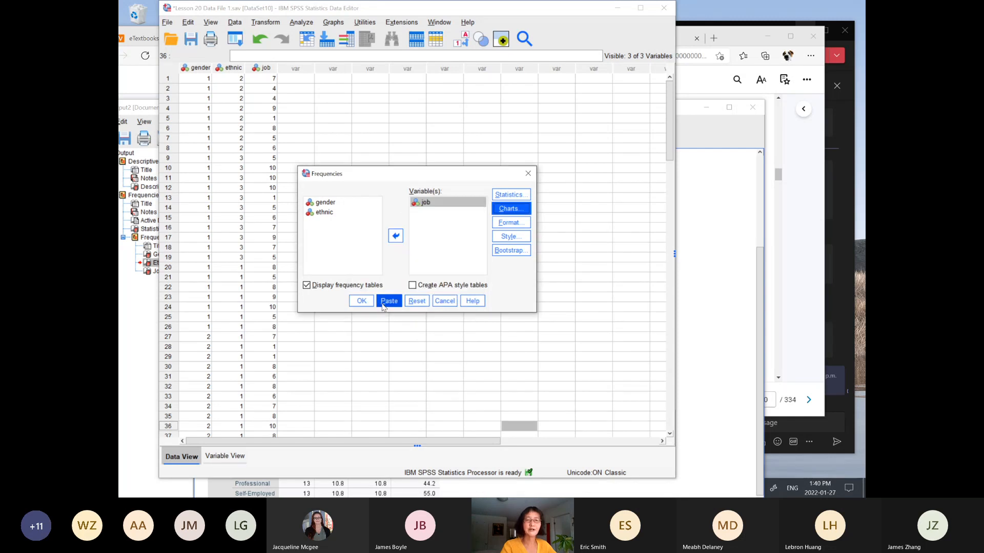
left_click(362, 302)
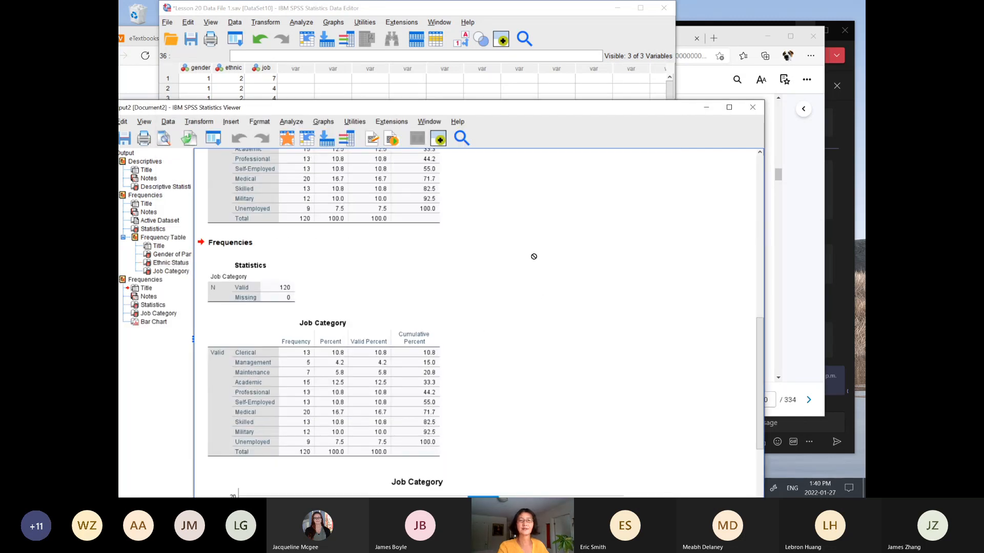
left_click_drag(564, 111, 573, 29)
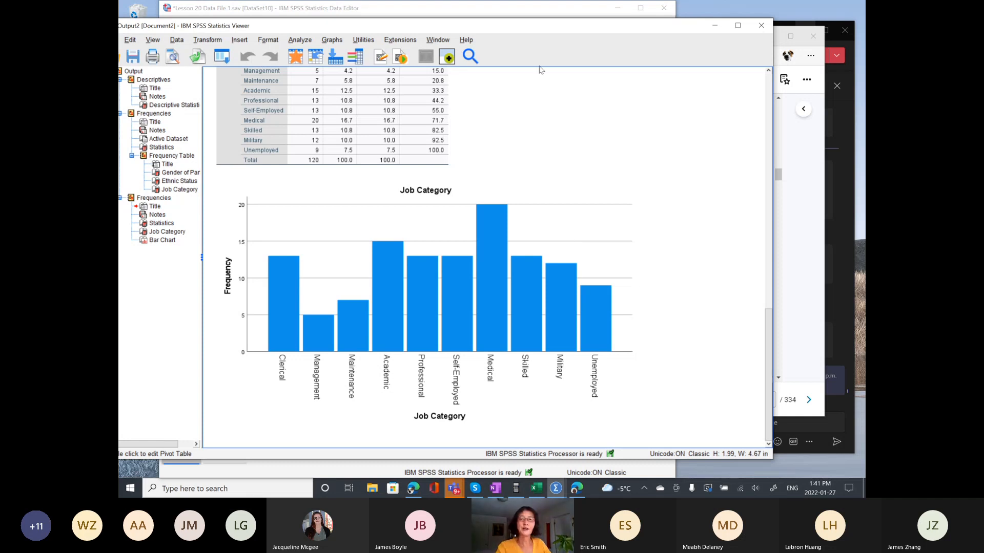
Step: Return to the Lesson 20 data file window and open Lesson 21 Data File 1.sav from the SPSSdatasets folder
left_click(559, 484)
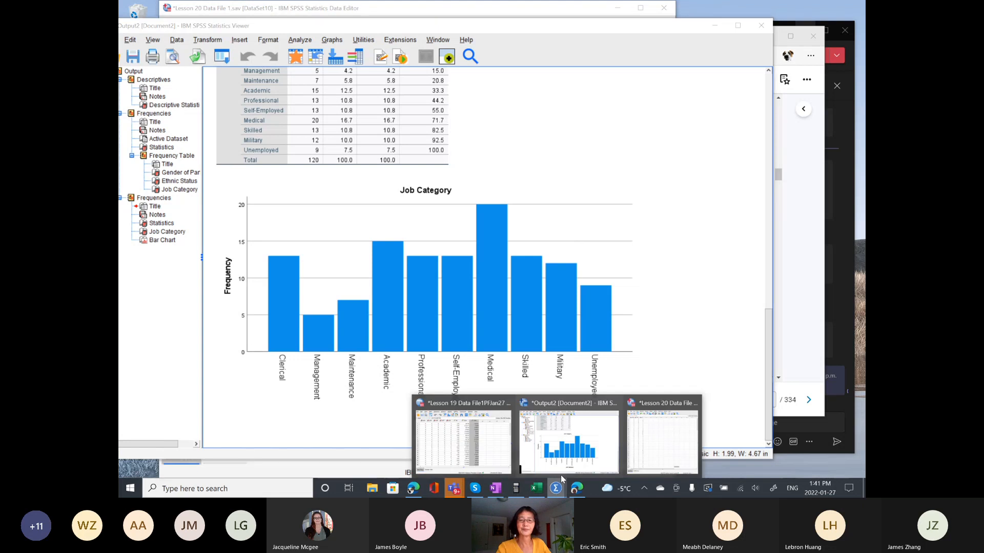
left_click(649, 444)
left_click(171, 39)
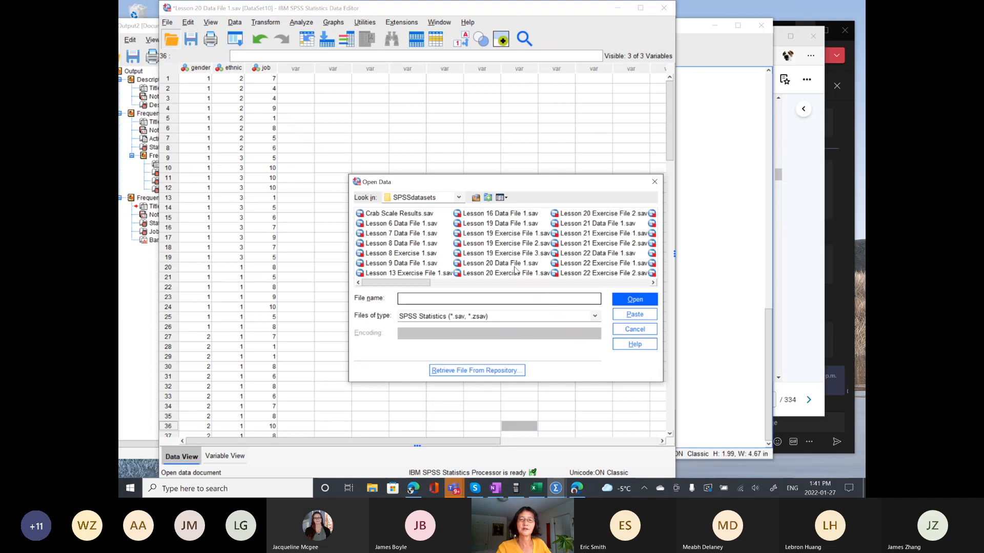
left_click(592, 225)
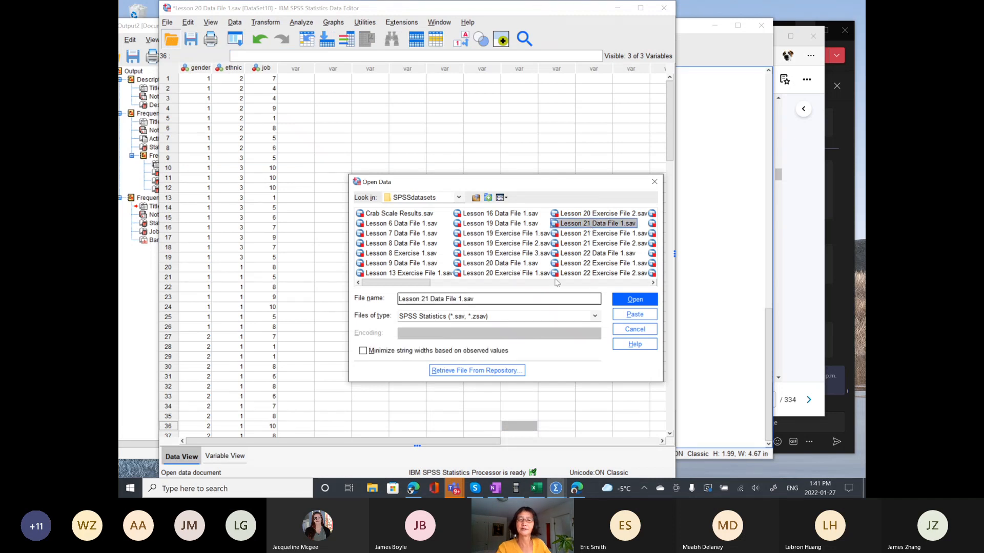
left_click(626, 303)
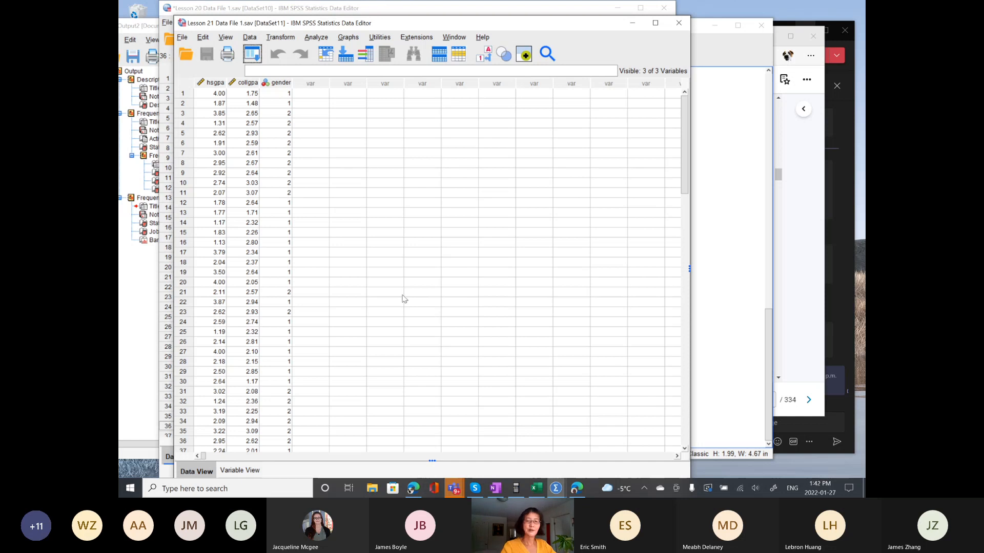
Step: Switch to the textbook in the browser and open Lesson 21: Univariate Descriptive Statistics for Quantitative Variables from the Unit 5 outline
left_click(413, 489)
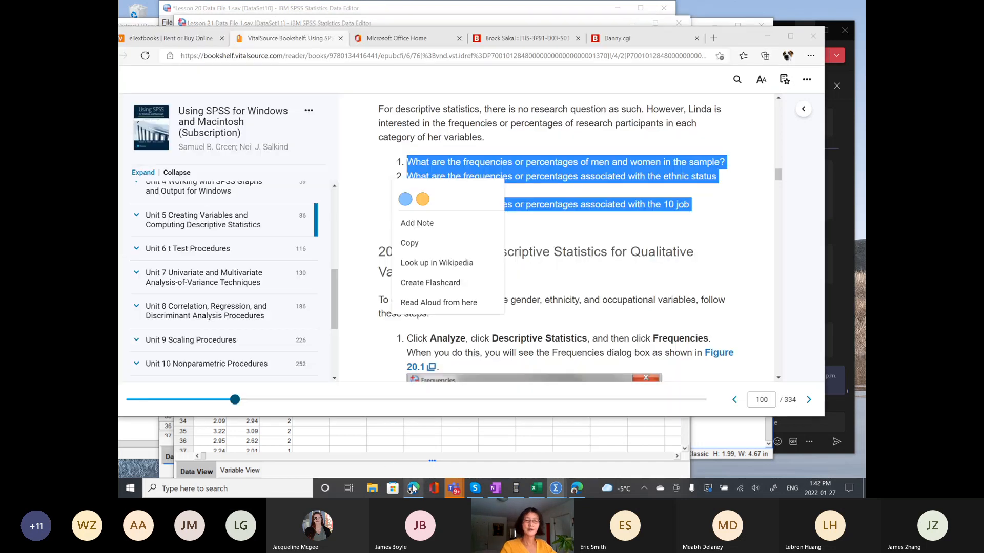
left_click(183, 231)
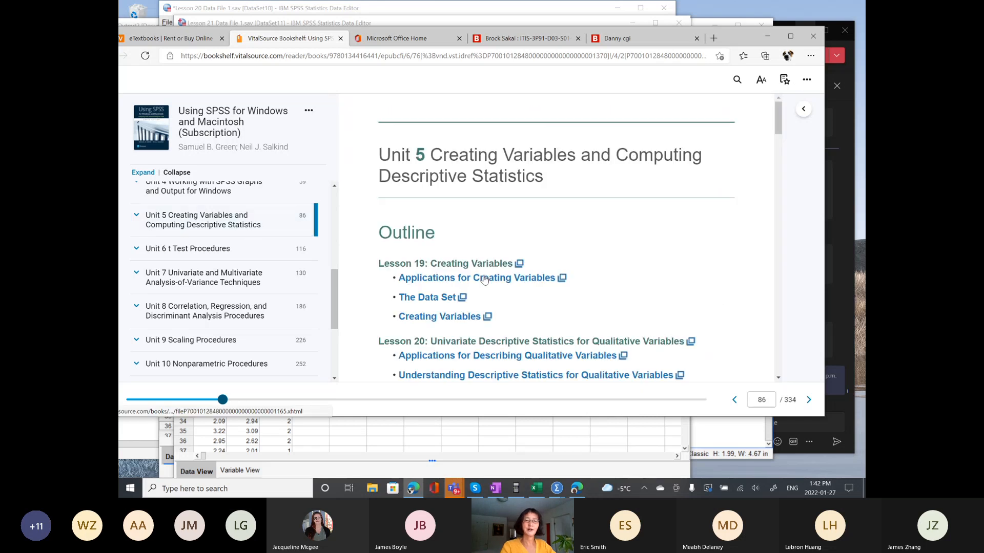
scroll(469, 290, "down", 3)
scroll(474, 298, "down", 1)
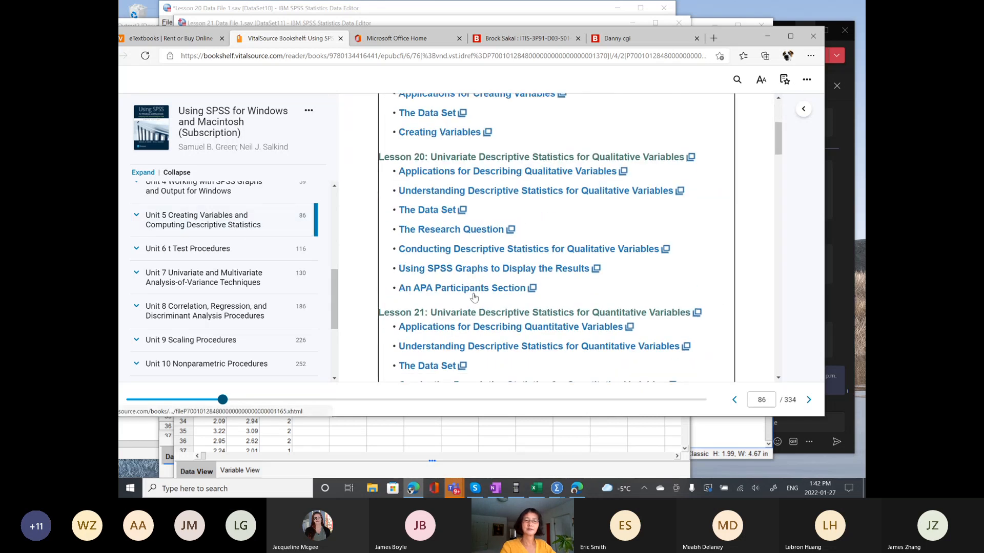
left_click(446, 313)
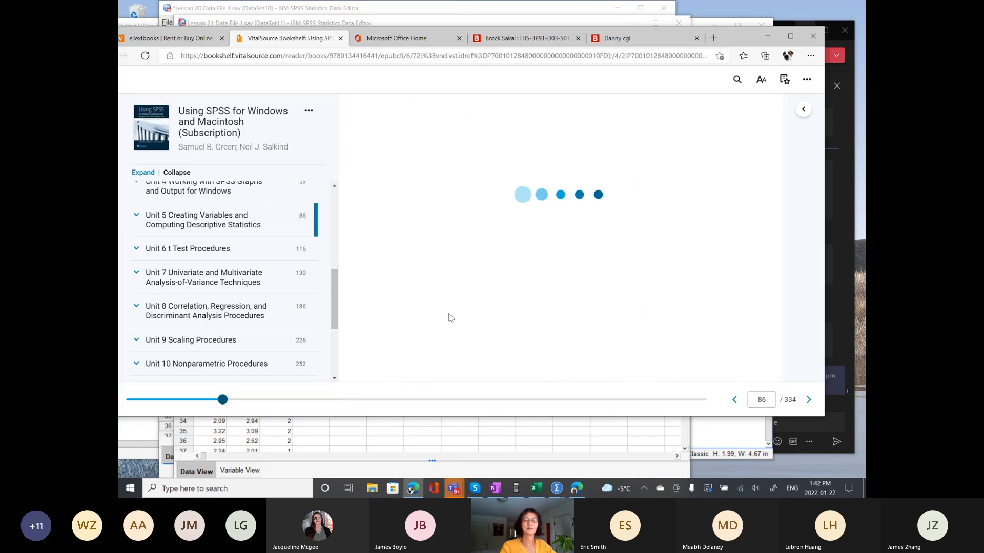
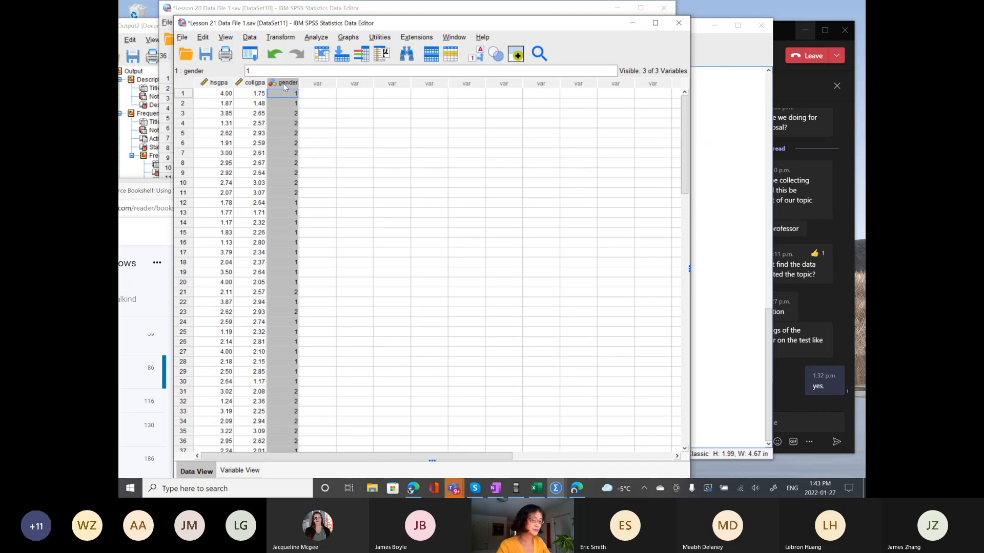
Step: Start an Explore analysis on the Lesson 21 data with hsgpa and collgpa as dependent variables
left_click(317, 38)
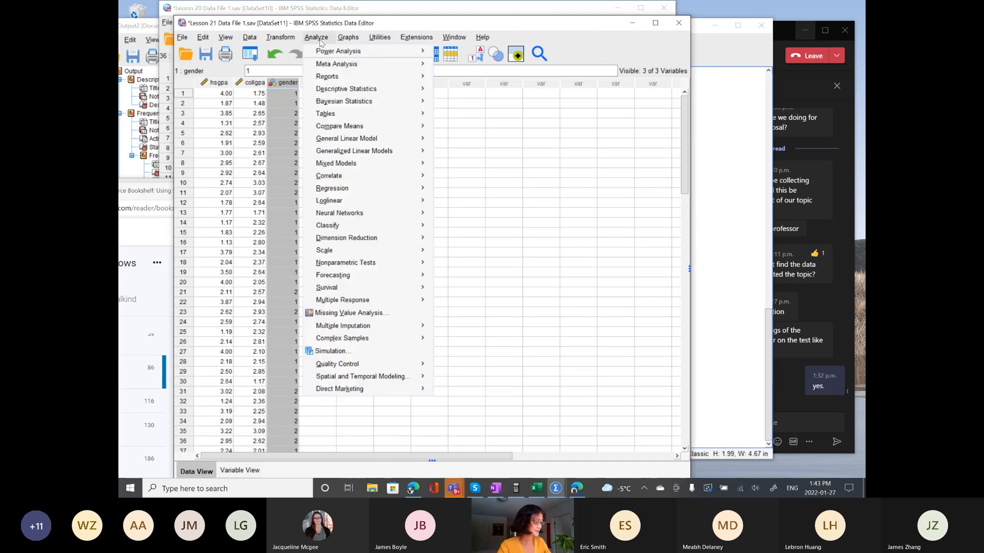
mouse_move(343, 92)
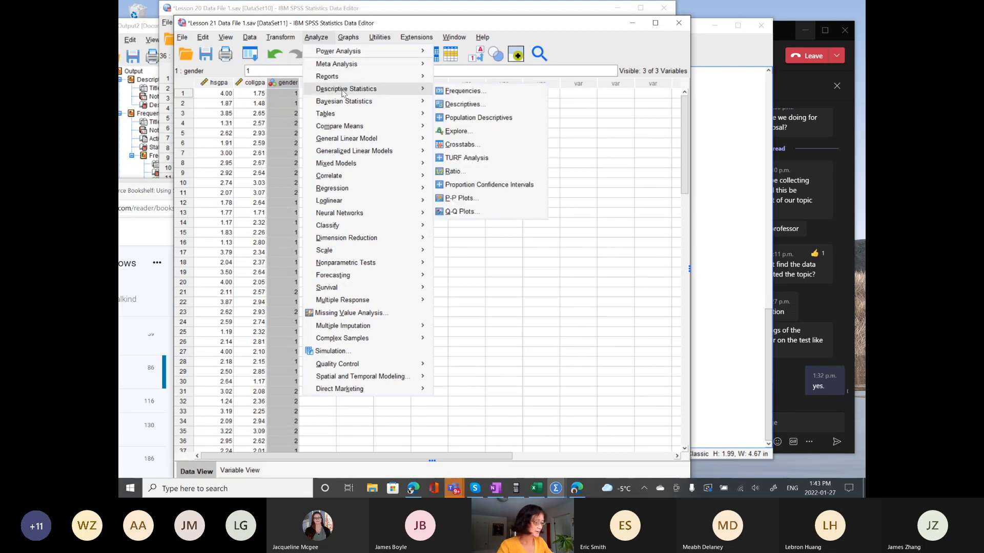
mouse_move(406, 101)
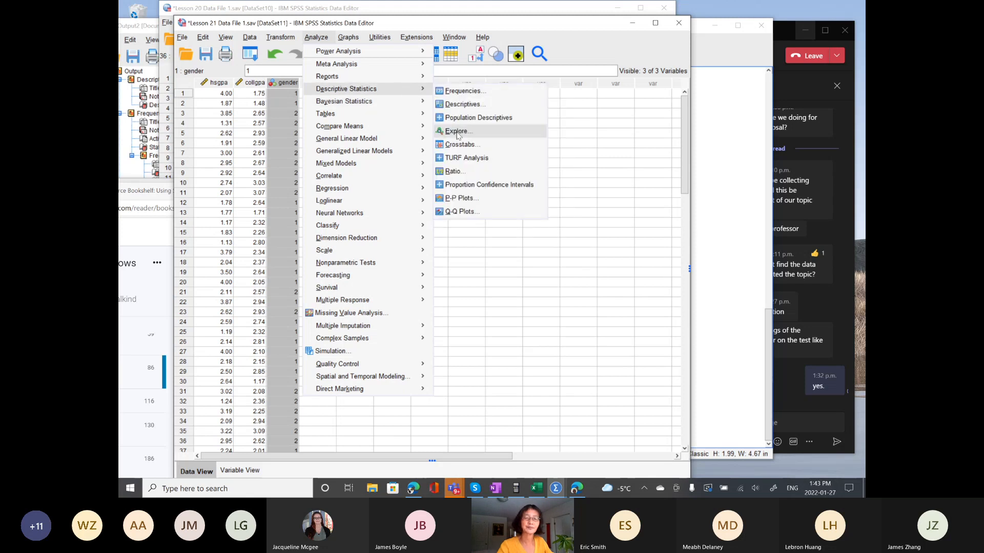
left_click(458, 133)
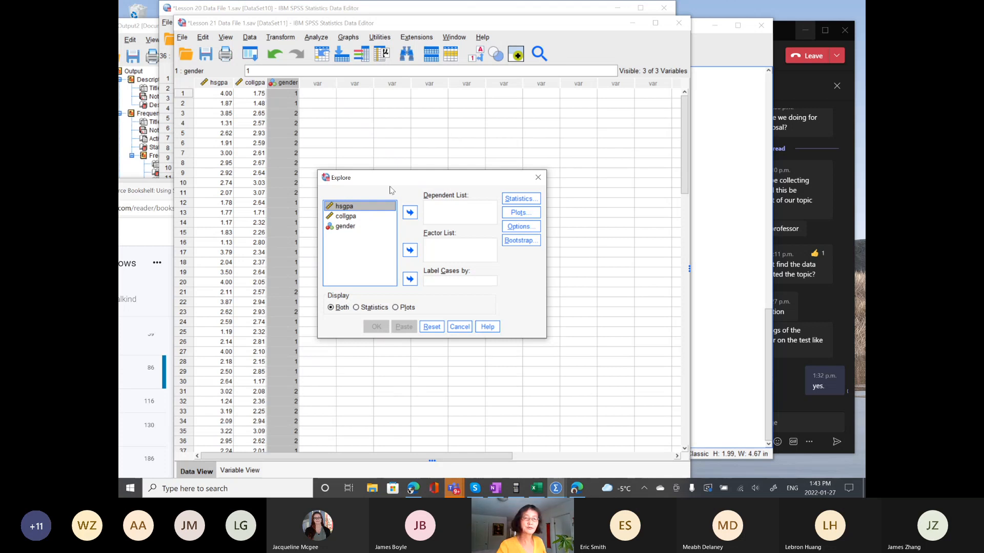
left_click(410, 212)
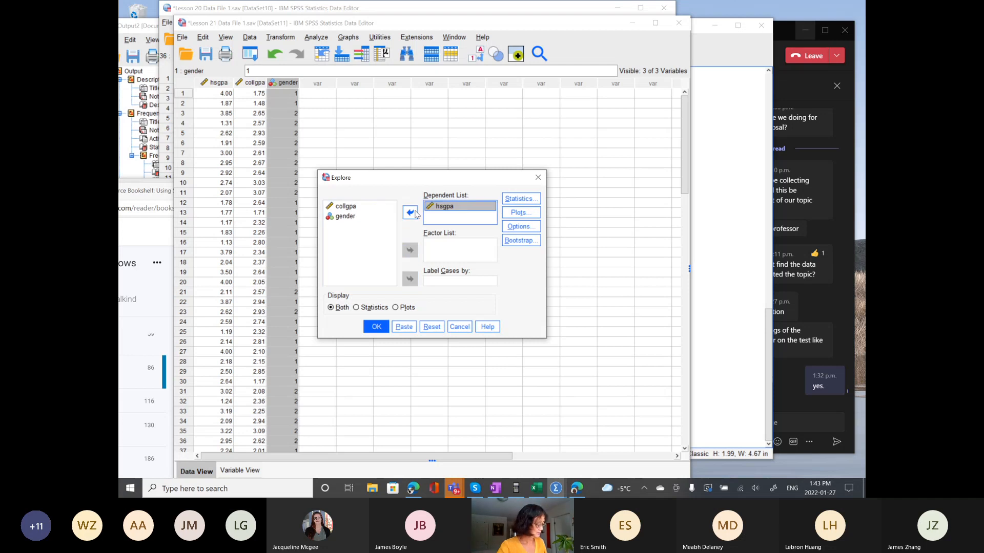
left_click(346, 206)
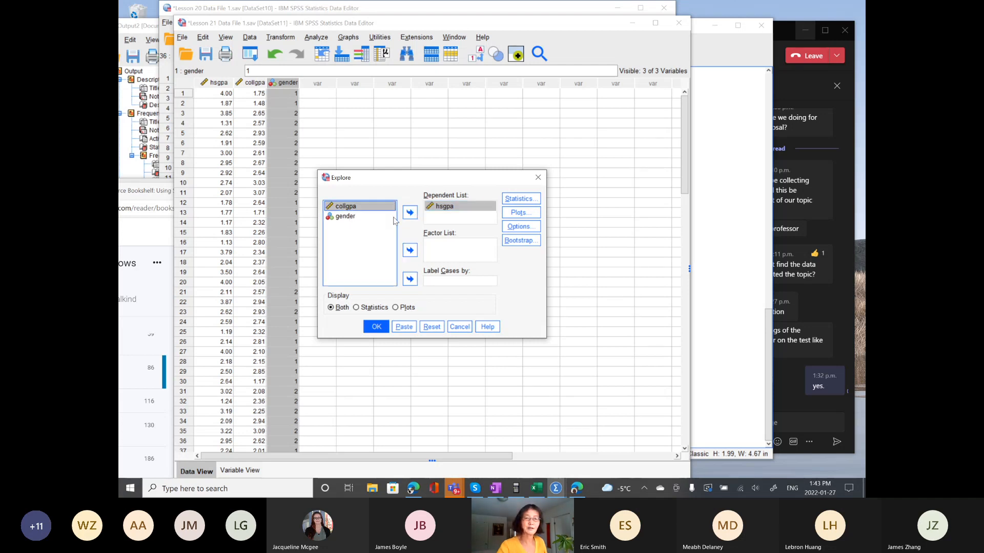
left_click(410, 213)
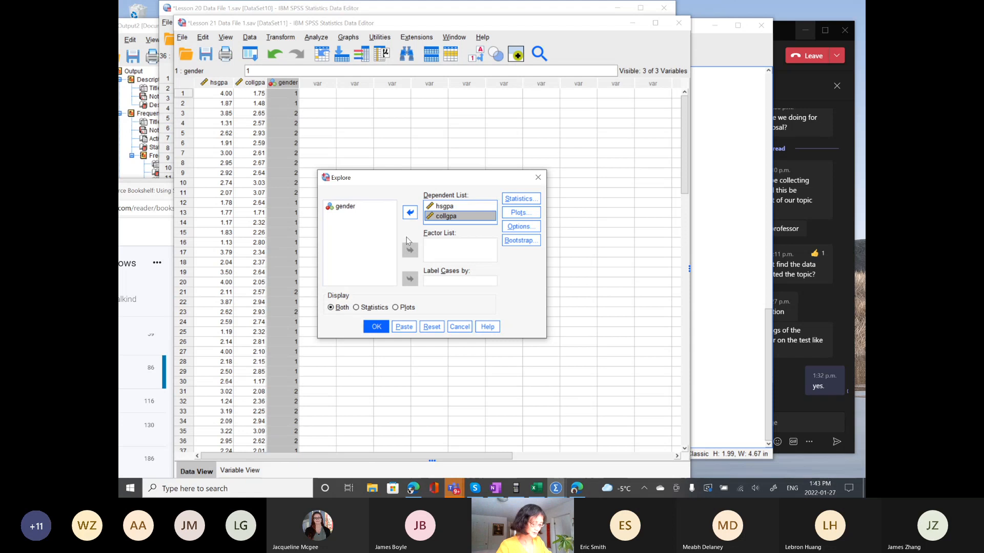
Step: Set gender as the factor and run the Explore analysis with both statistics and plots displayed
left_click(340, 210)
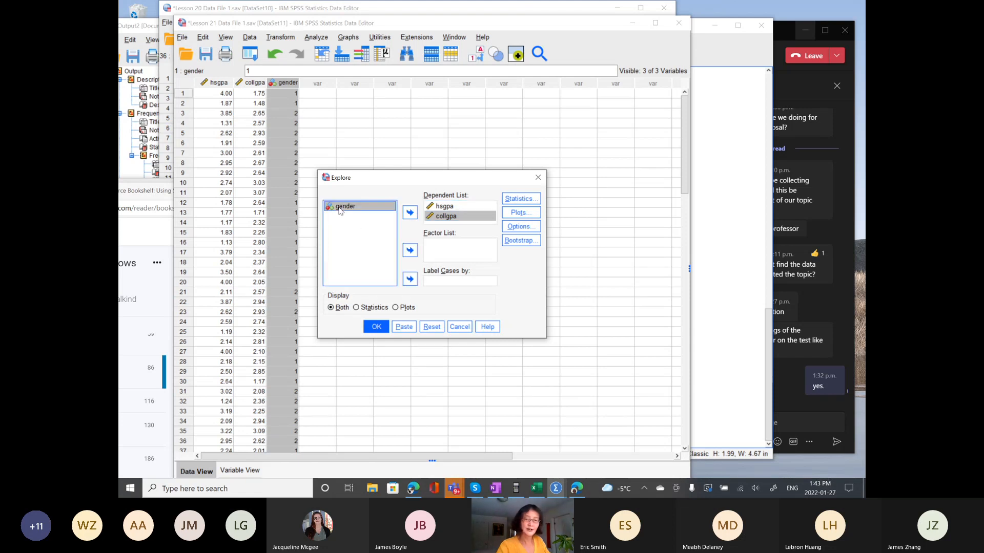
left_click(409, 251)
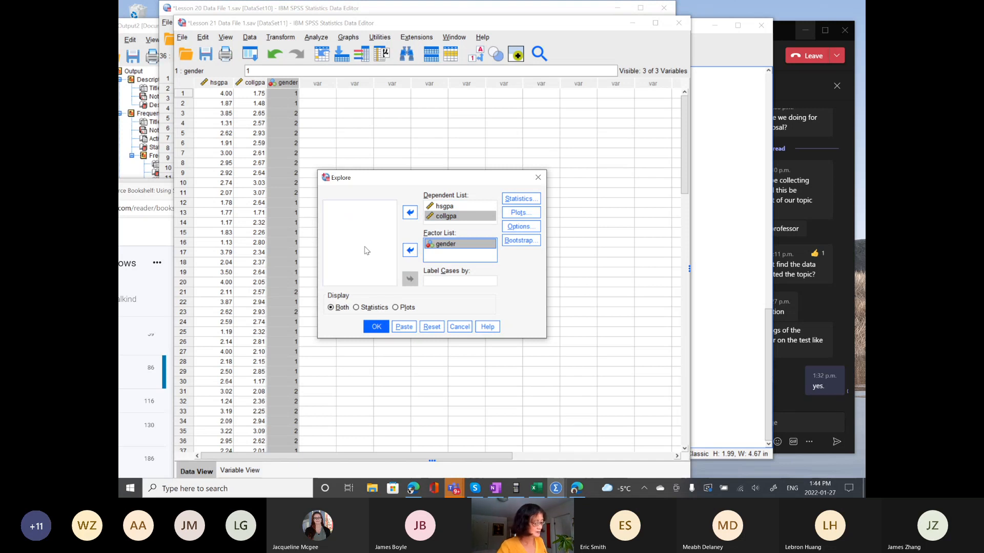
left_click(376, 327)
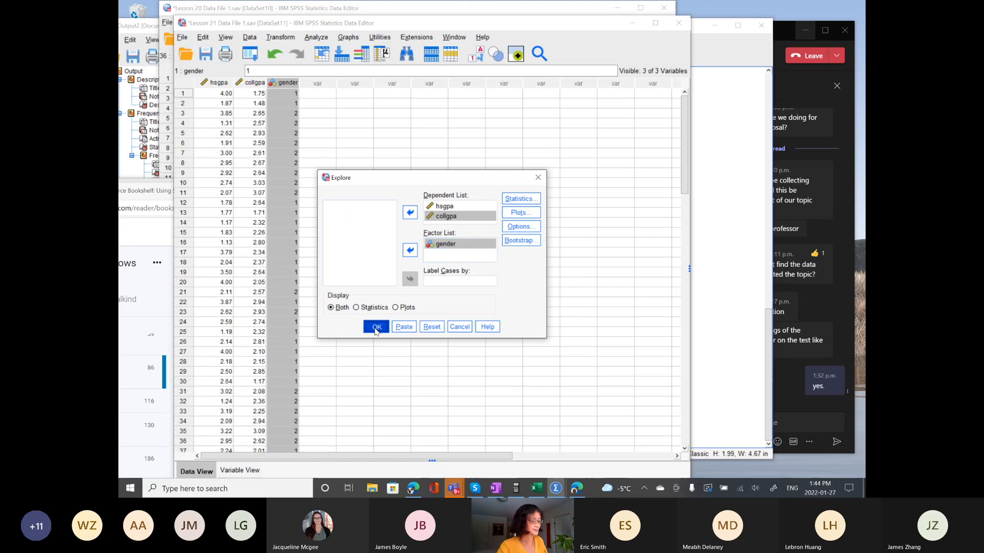
Step: Examine the Descriptives table of GPA scores by gender, reposition the output window, and return to the Lesson 21 data file
scroll(408, 303, "down", 3)
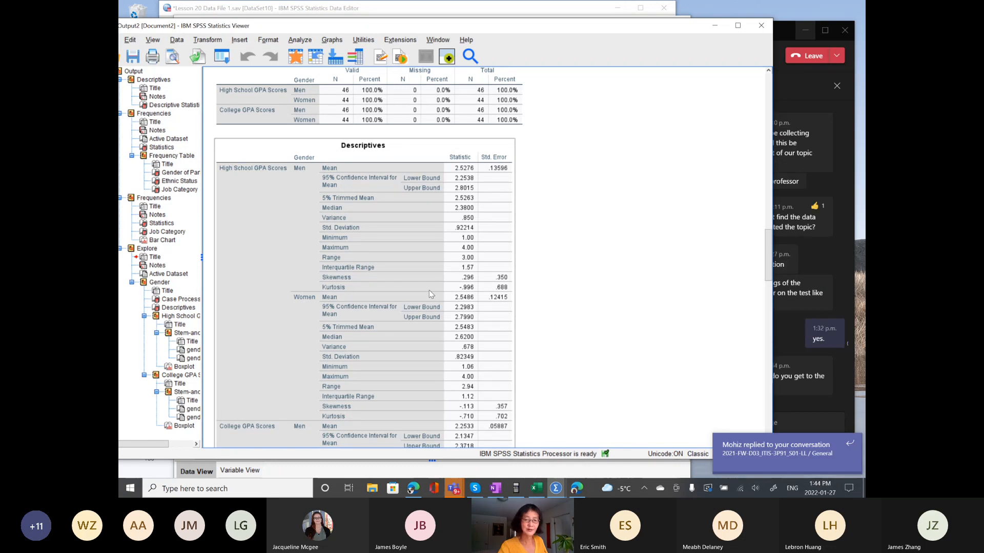
left_click_drag(447, 287, 658, 223)
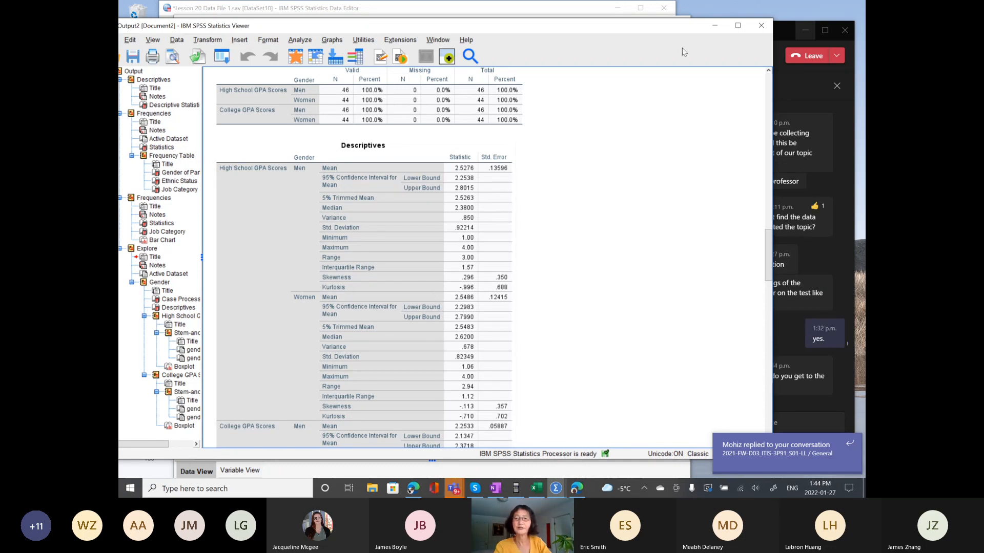
left_click_drag(681, 29, 705, 76)
left_click(598, 24)
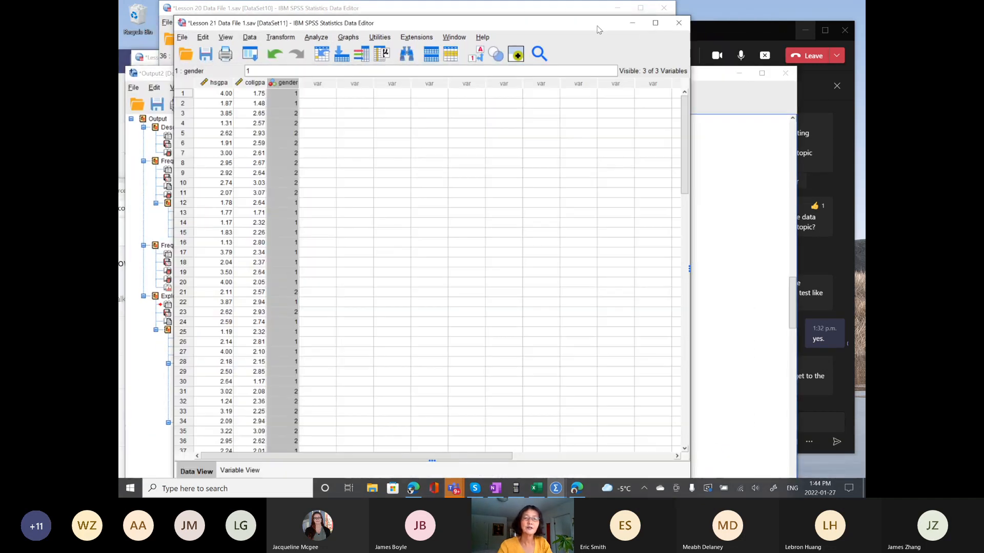
left_click(315, 38)
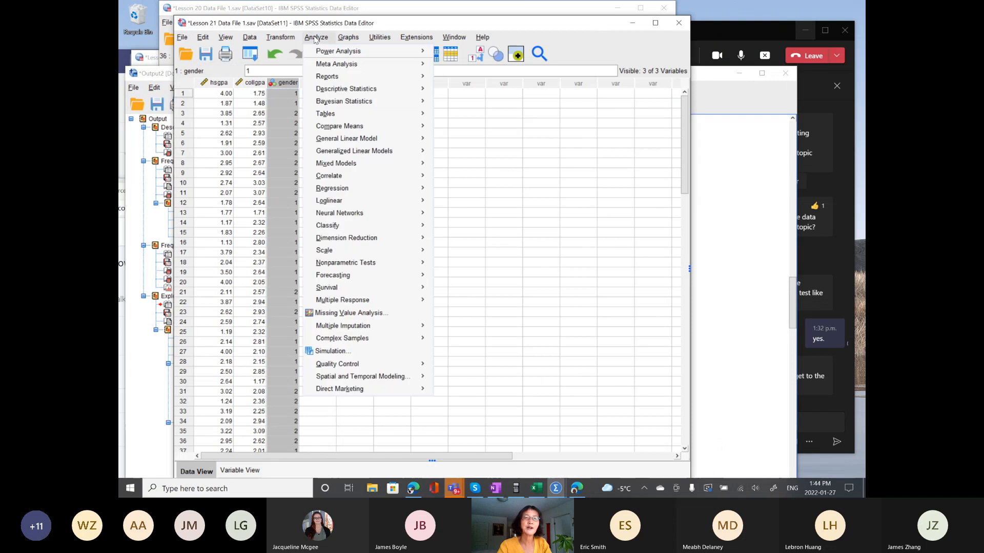
mouse_move(352, 94)
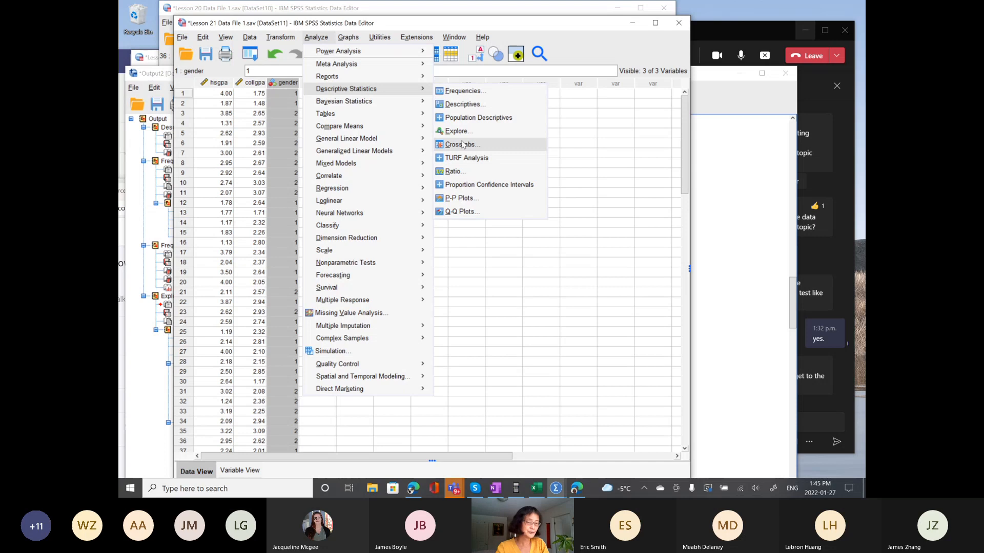
Step: Switch to the textbook and read through section 21.4 to the instructions for converting college GPA scores to percentile ranks without assuming normality
left_click(412, 489)
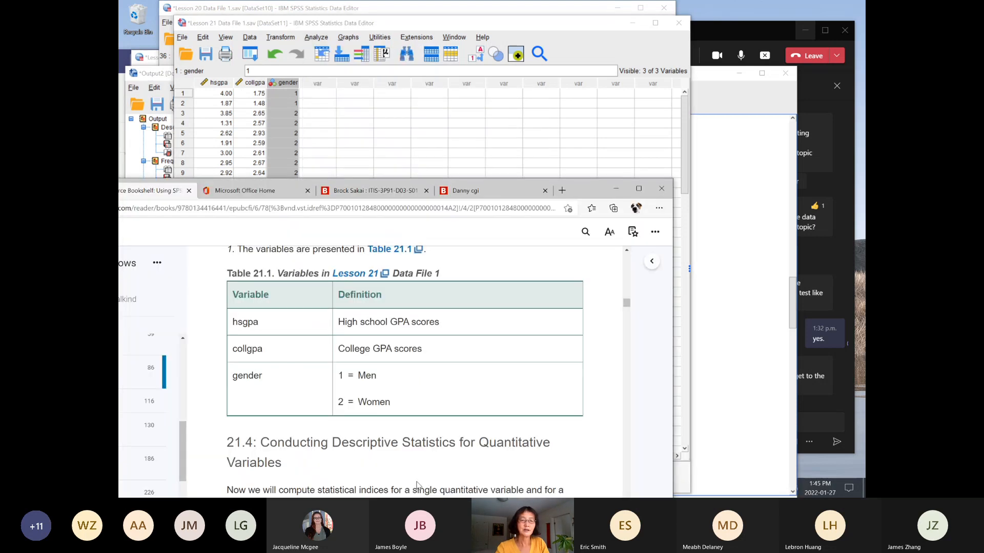
left_click_drag(470, 202, 529, 66)
scroll(579, 235, "down", 3)
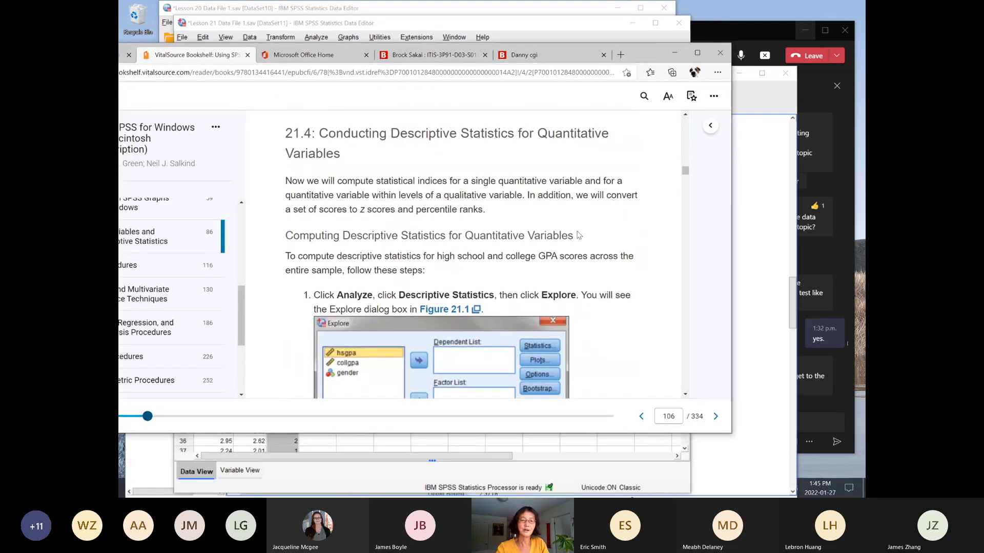
scroll(579, 235, "down", 15)
scroll(578, 236, "down", 15)
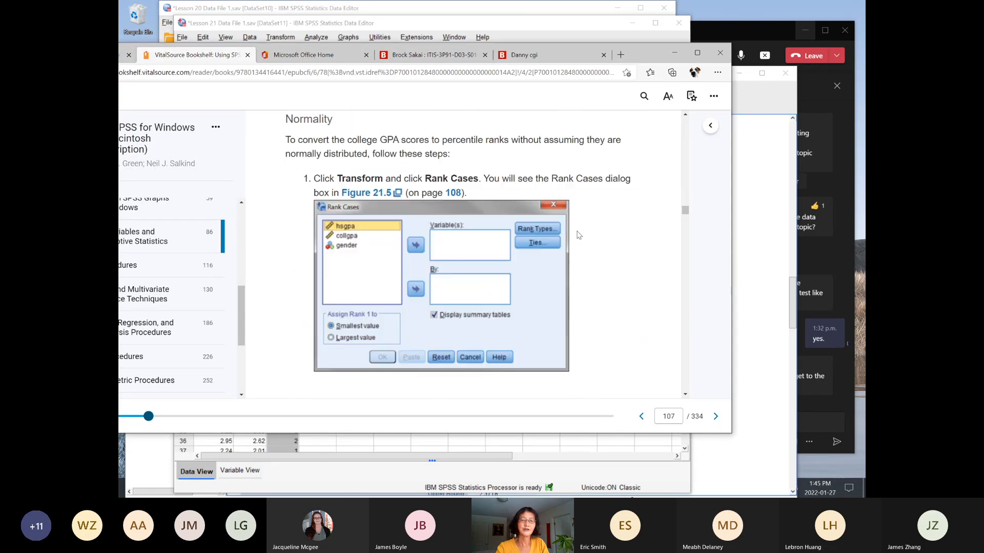
scroll(578, 235, "down", 10)
scroll(578, 235, "up", 8)
scroll(578, 235, "up", 4)
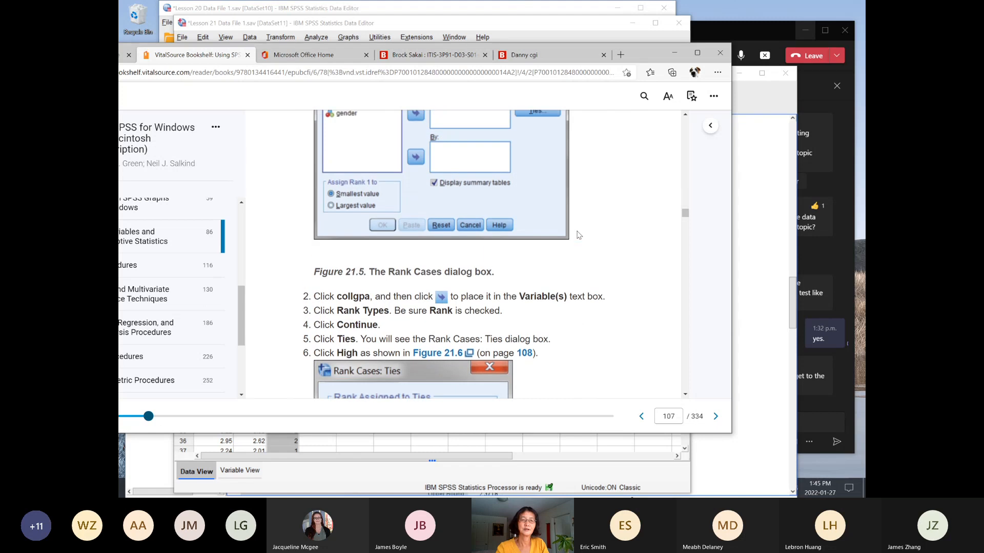
scroll(578, 235, "up", 5)
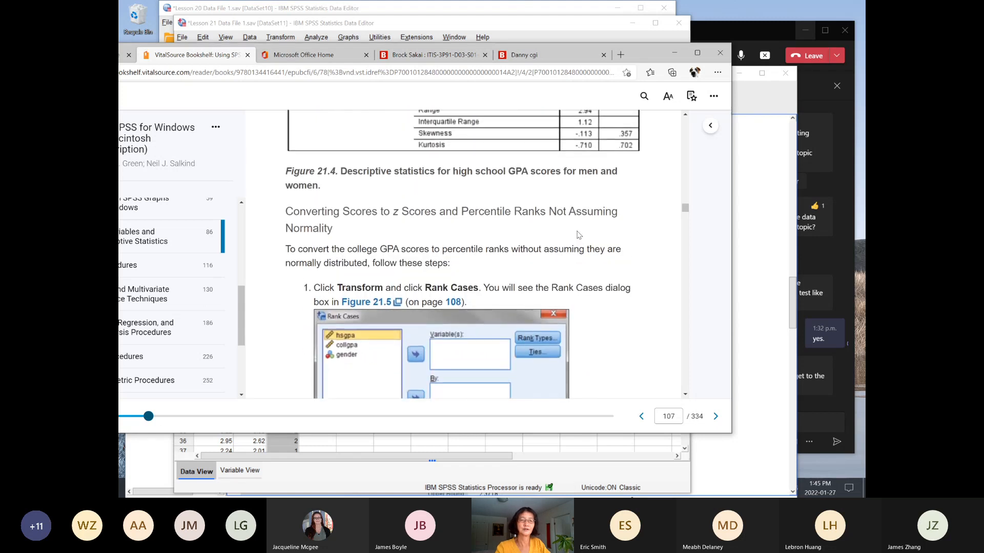
scroll(579, 235, "up", 5)
scroll(577, 231, "down", 4)
scroll(578, 231, "down", 1)
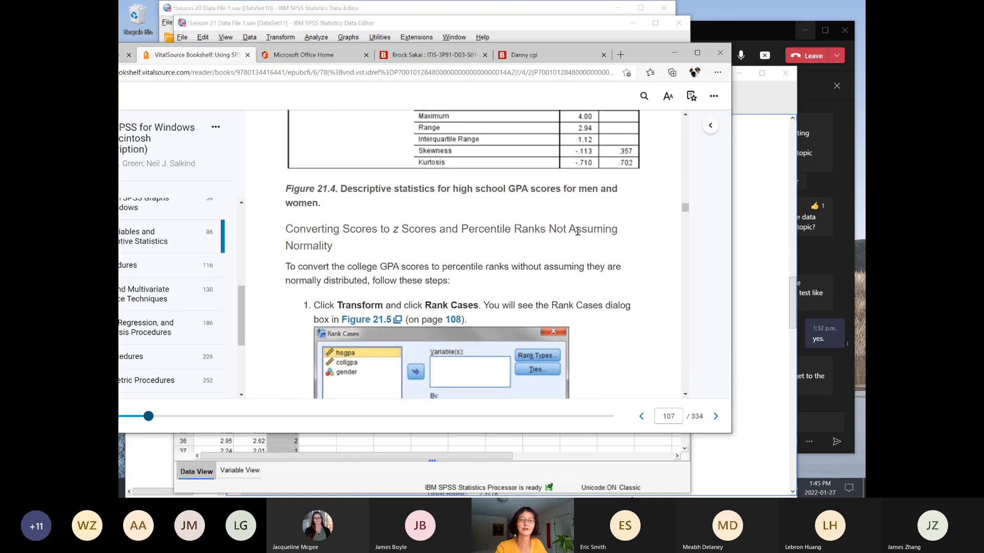
scroll(577, 231, "down", 3)
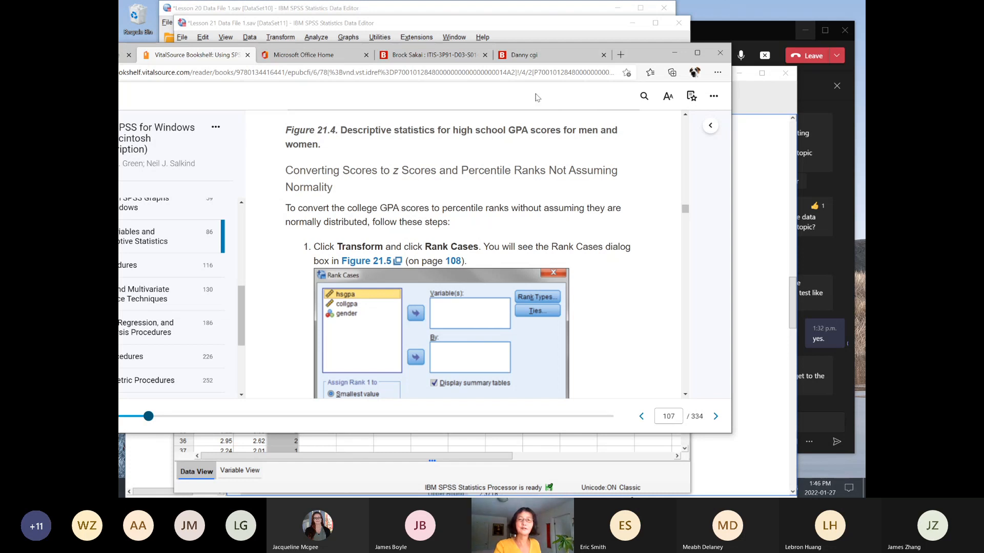
Step: Start a Rank Cases transformation on the Lesson 21 data with collgpa as the variable and Rank as the rank type
left_click(736, 170)
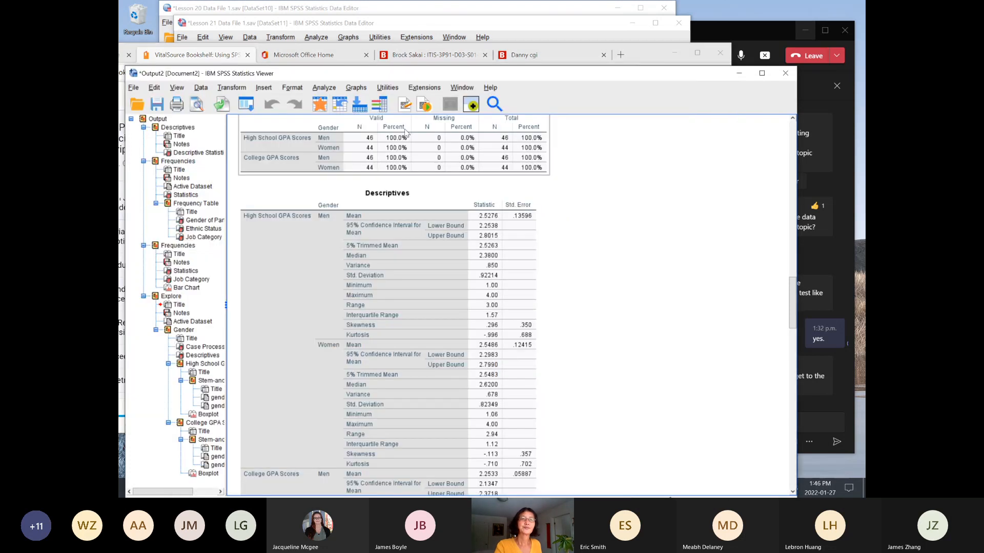
left_click(565, 30)
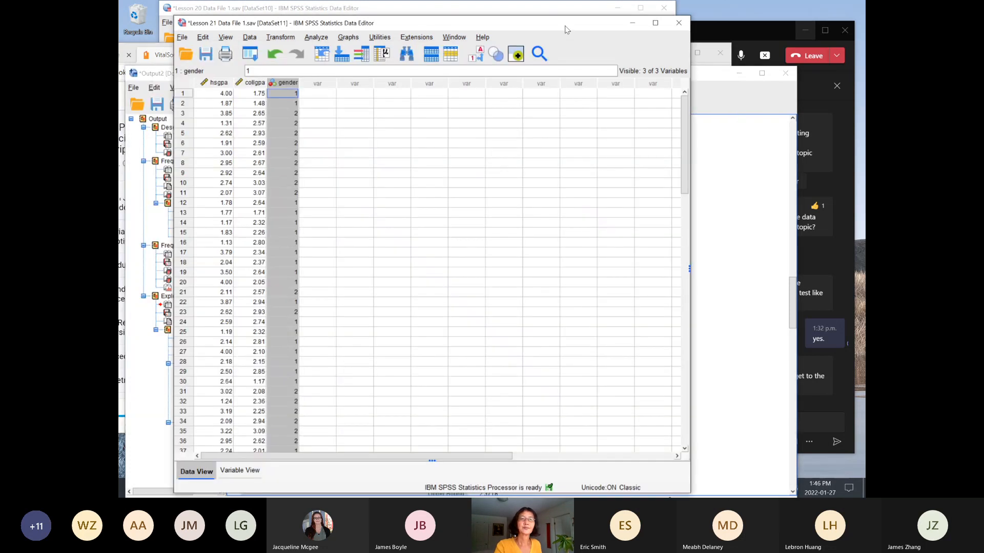
left_click(291, 40)
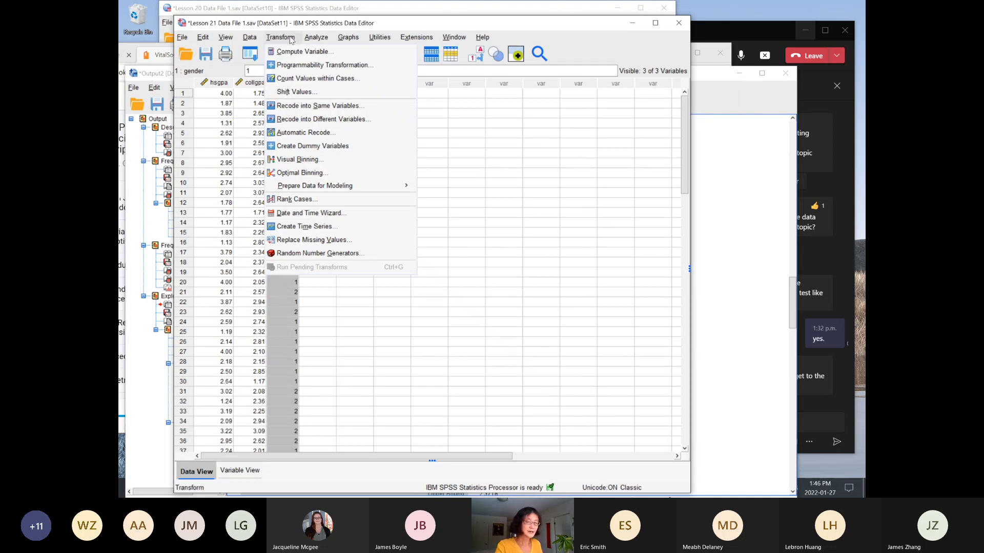
left_click(290, 206)
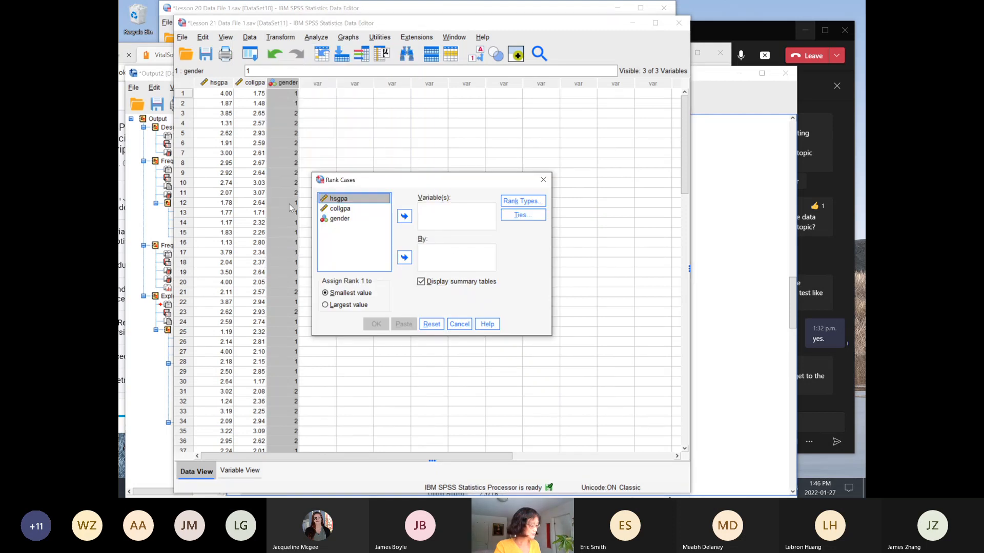
left_click(333, 209)
left_click(404, 216)
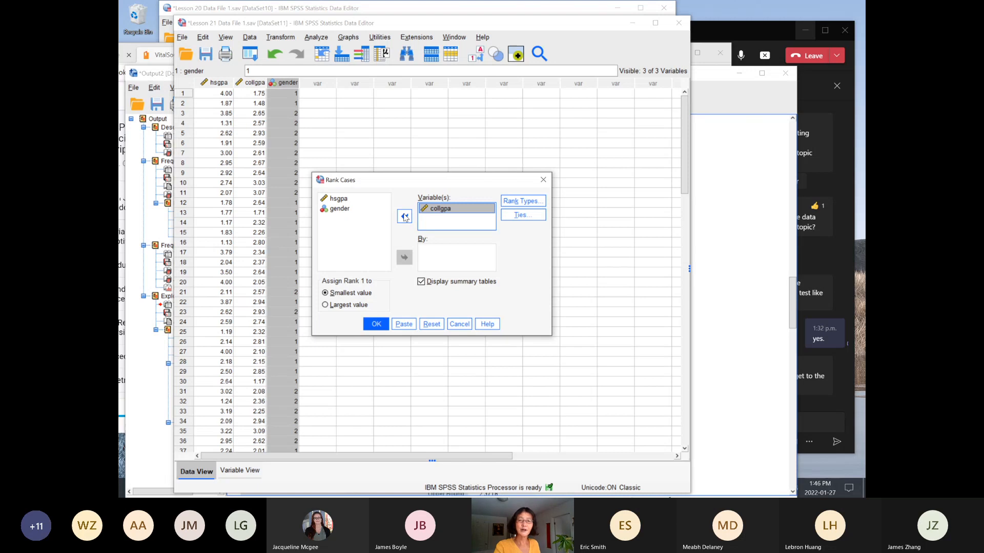
left_click(527, 207)
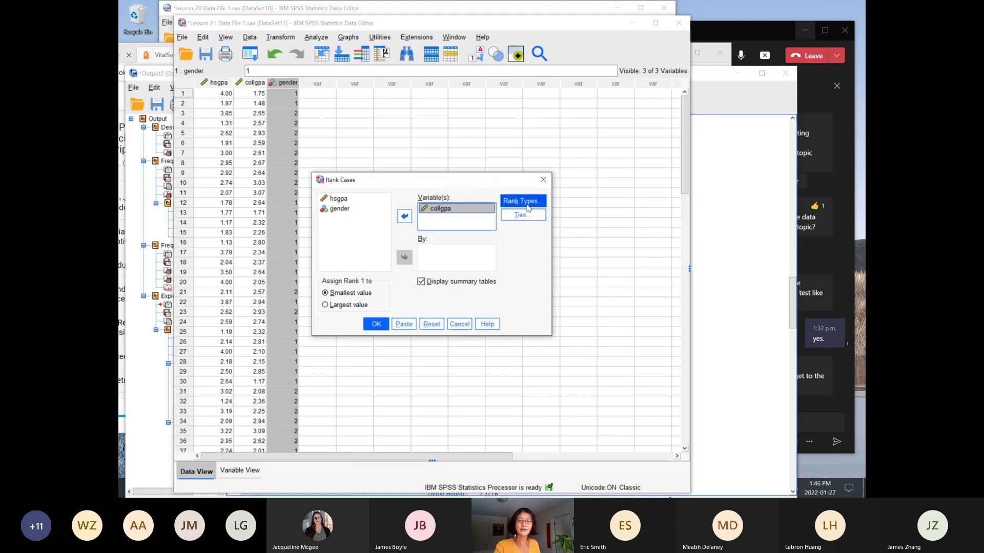
left_click(527, 207)
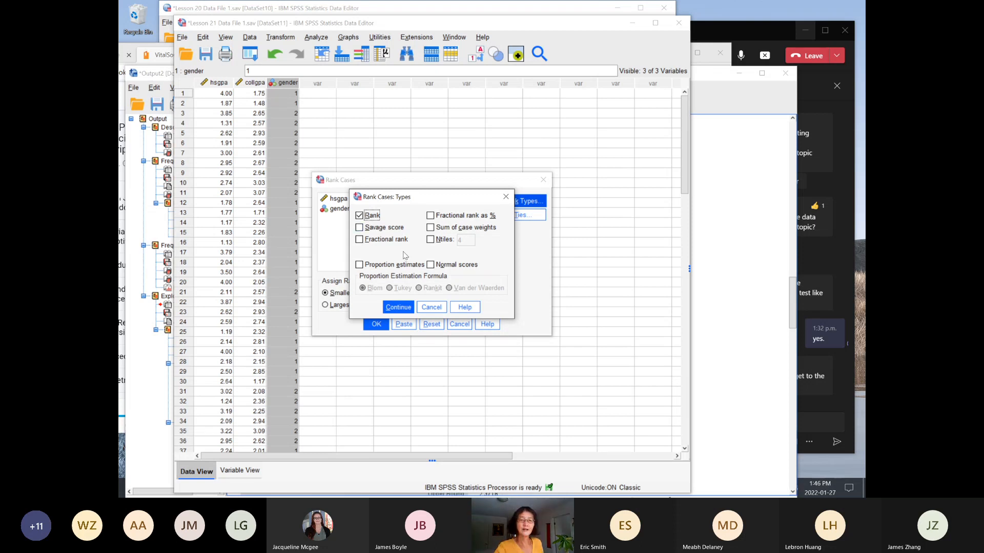
left_click(400, 307)
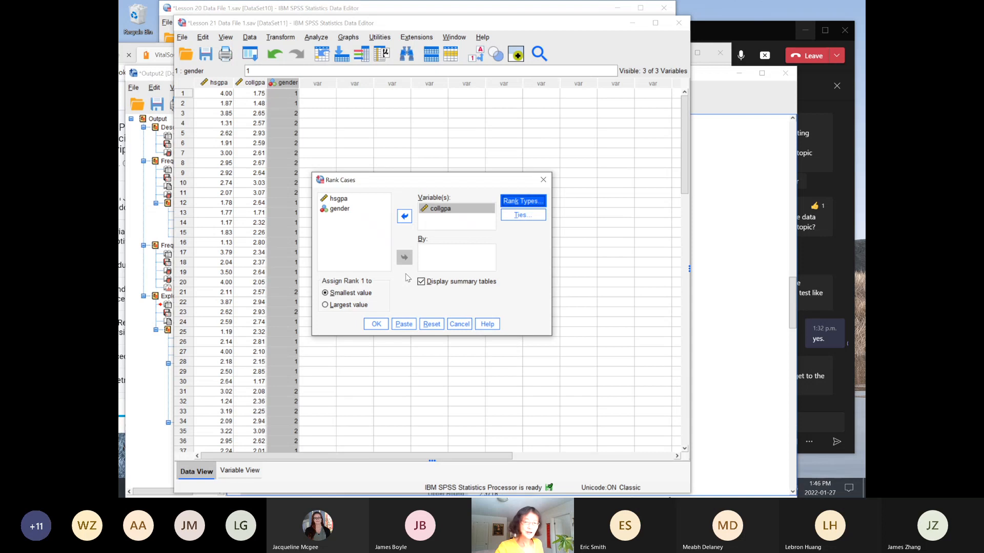
Step: Assign the High rank to tied values and run the ranking of collgpa
left_click(526, 216)
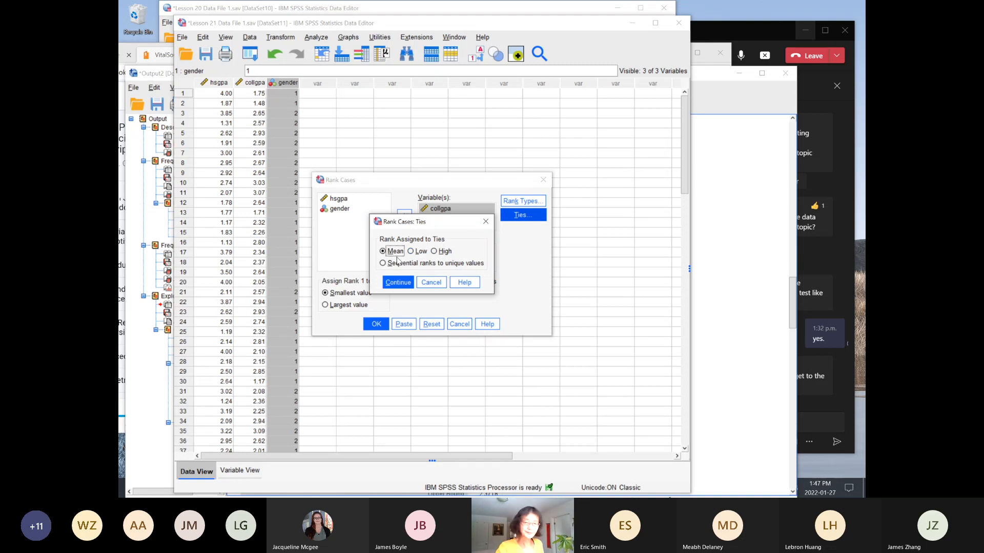
left_click(434, 252)
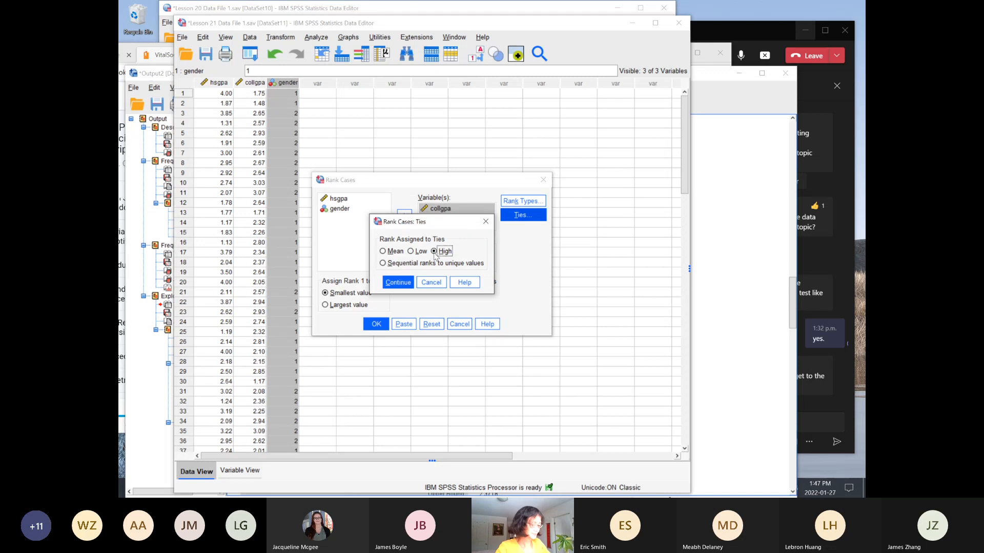
left_click(398, 283)
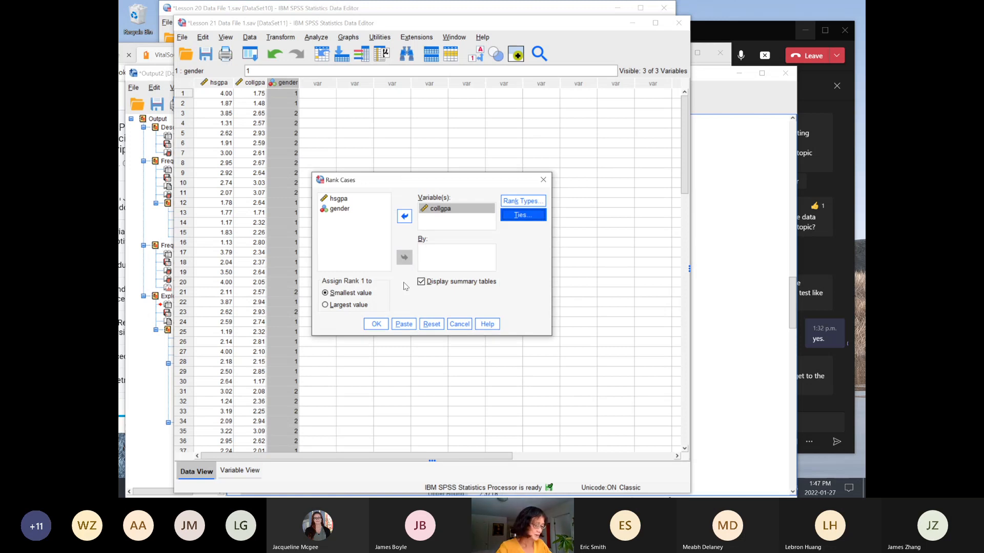
left_click(376, 324)
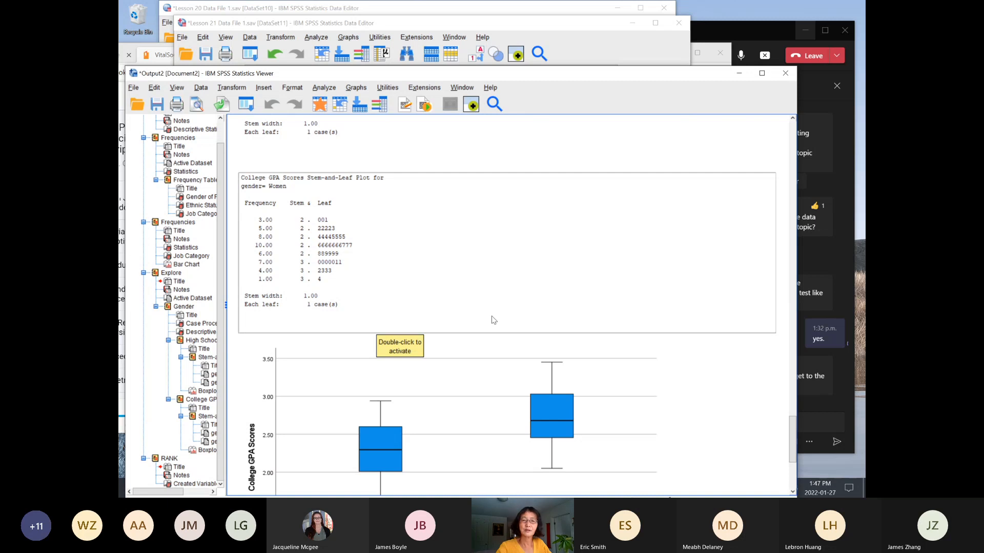
Step: Review the Created Variables table in the output, then inspect the Rcollgpa column in the Lesson 21 data file
scroll(493, 318, "down", 5)
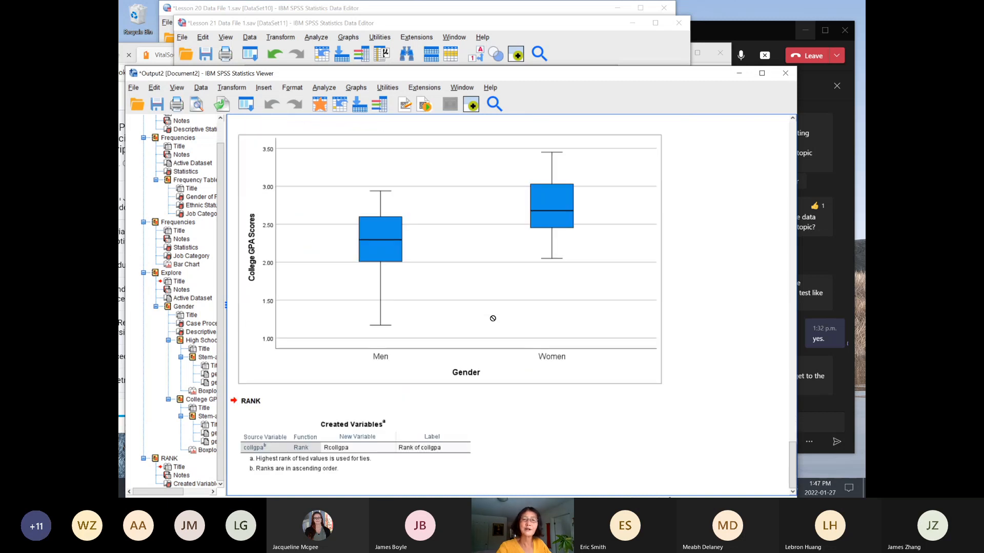
left_click(560, 23)
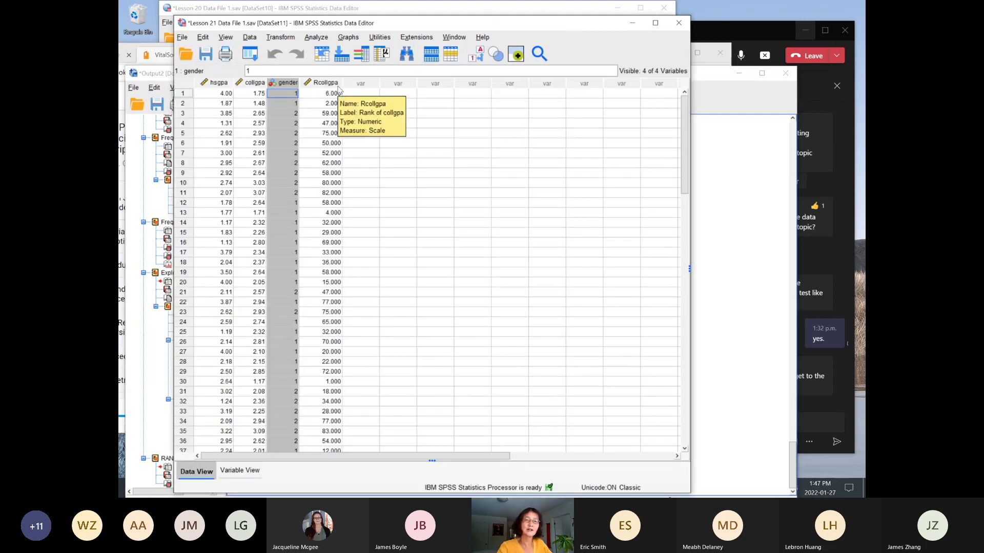
left_click(328, 83)
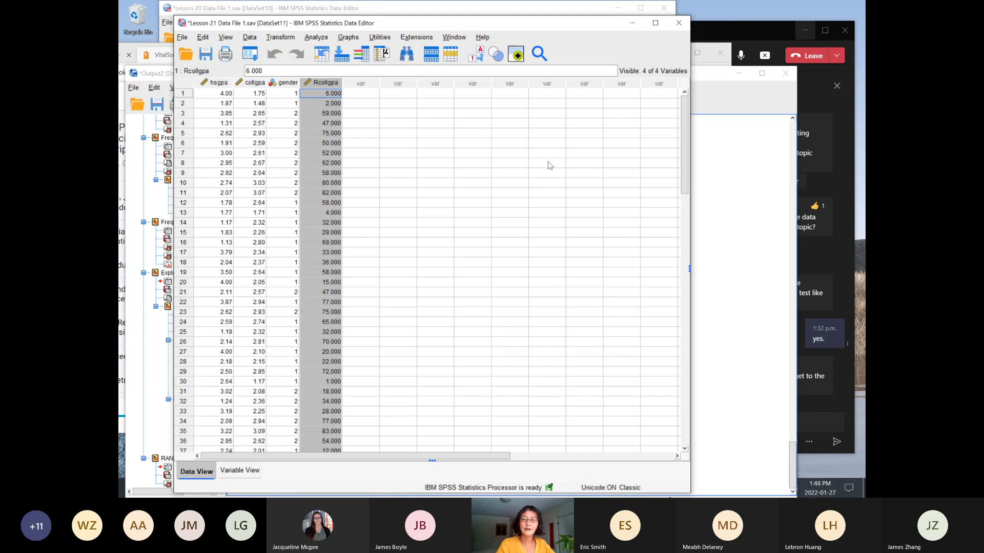
Step: Reposition the output and Lesson 21 data windows and bring the meeting chat forward beside the data
left_click(723, 83)
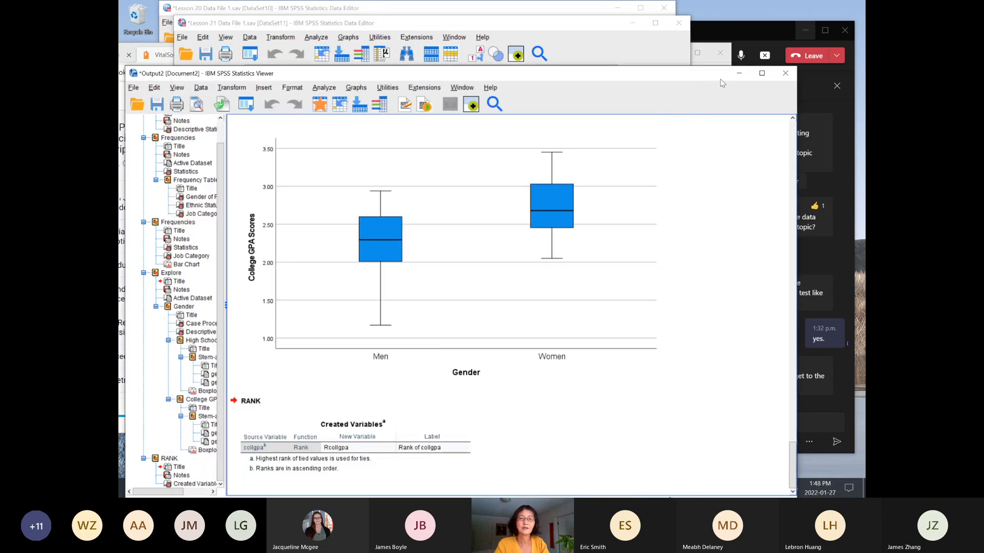
left_click_drag(722, 83, 626, 146)
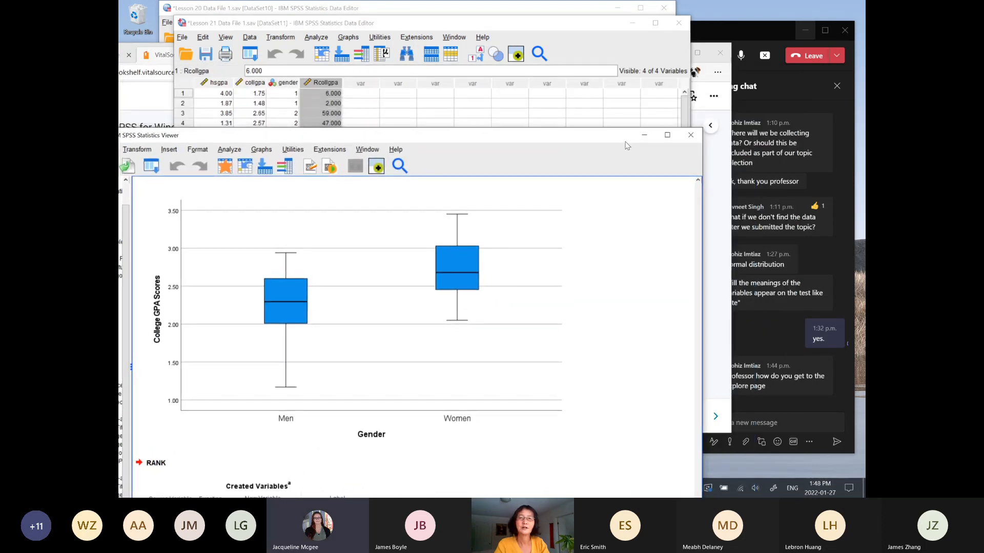
left_click(598, 24)
left_click_drag(598, 25, 593, 34)
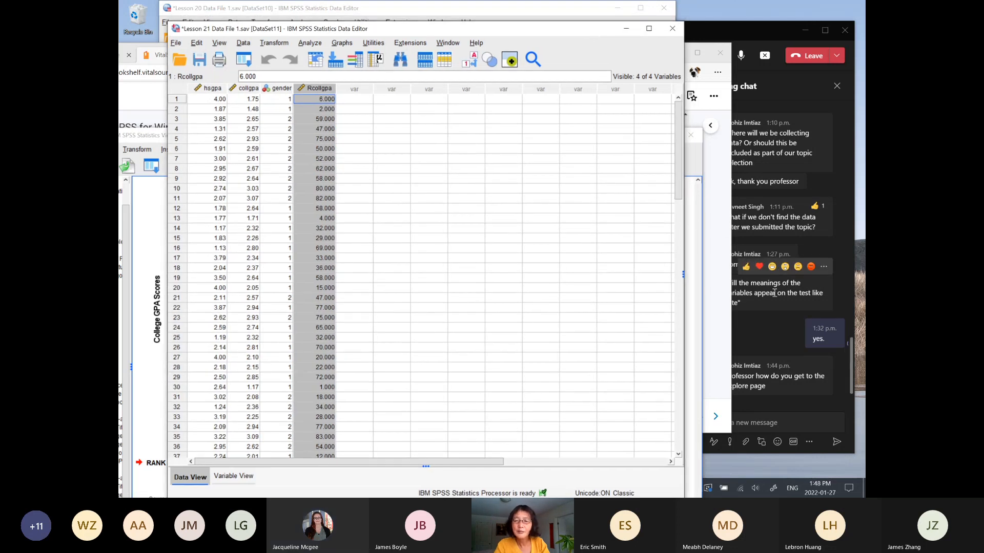
left_click(759, 336)
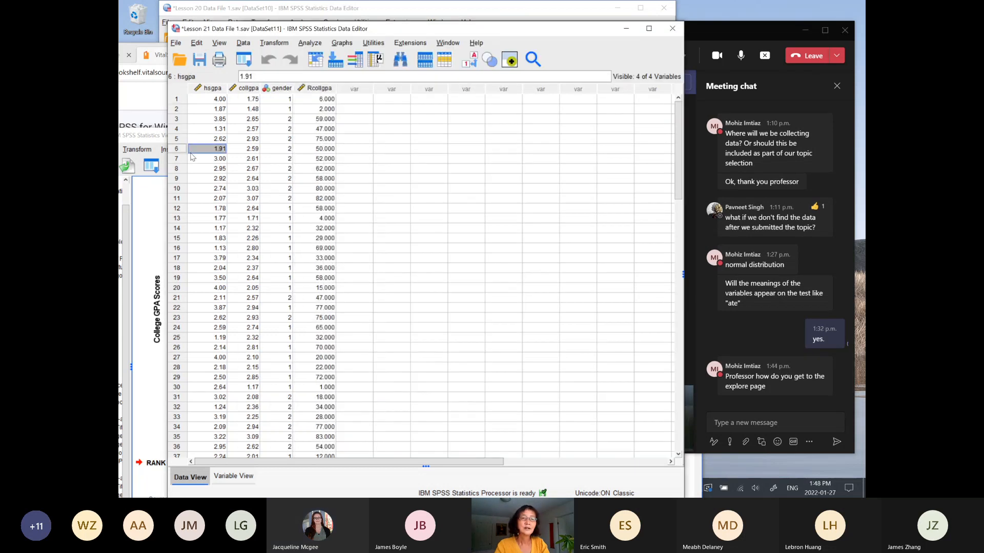
Step: Compare the collgpa scores with their ranks in Rcollgpa for individual cases, including cases 1 and 12
left_click(191, 152)
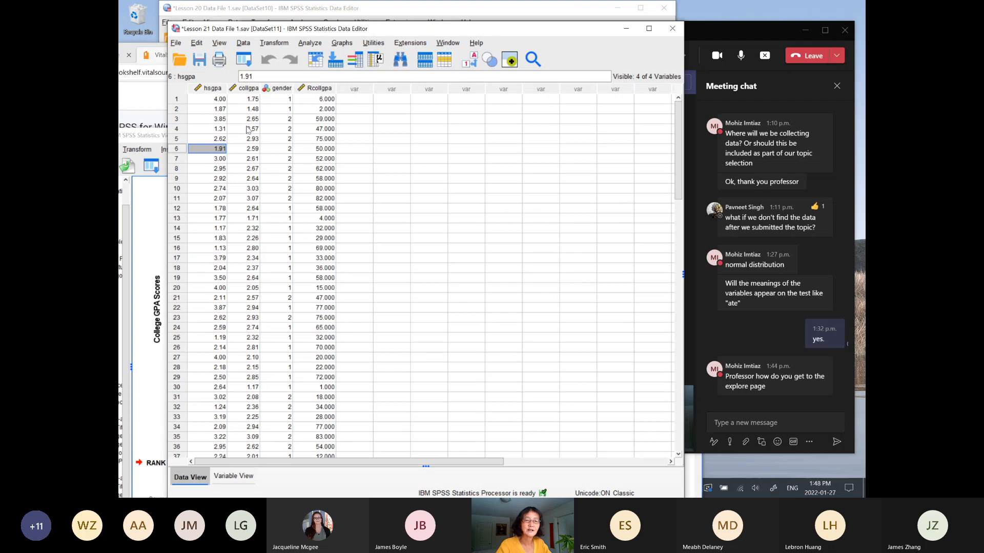
left_click(247, 209)
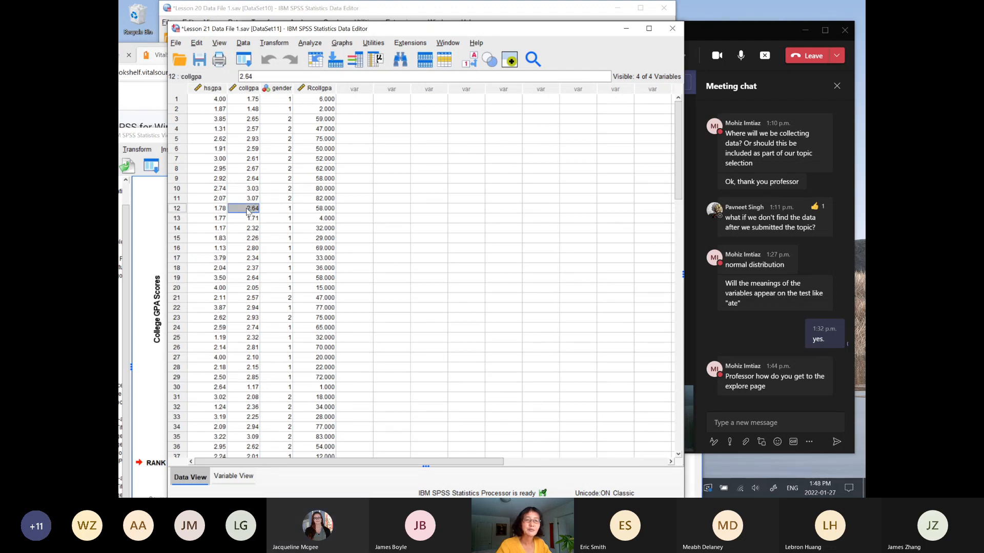
left_click(314, 209)
left_click(248, 210)
left_click(244, 101)
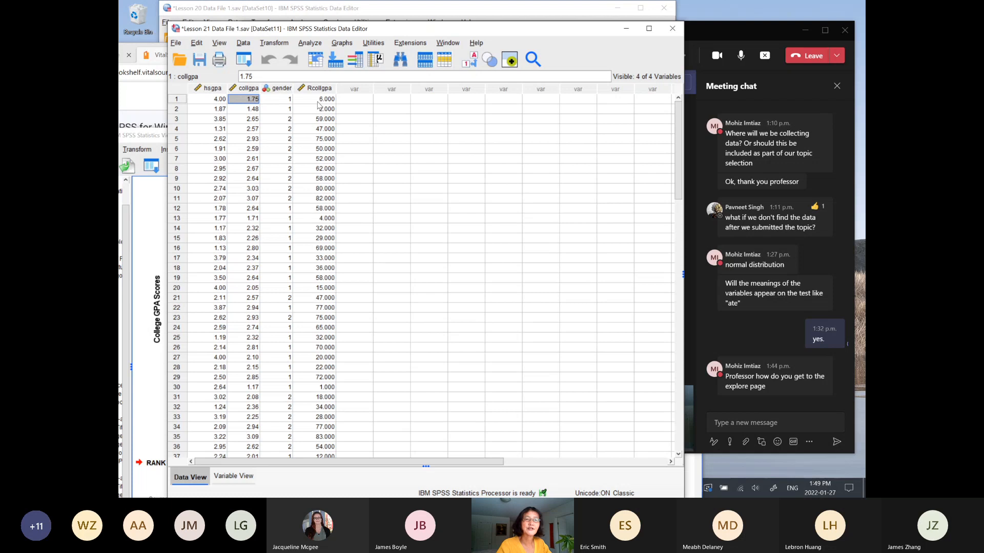
left_click(319, 106)
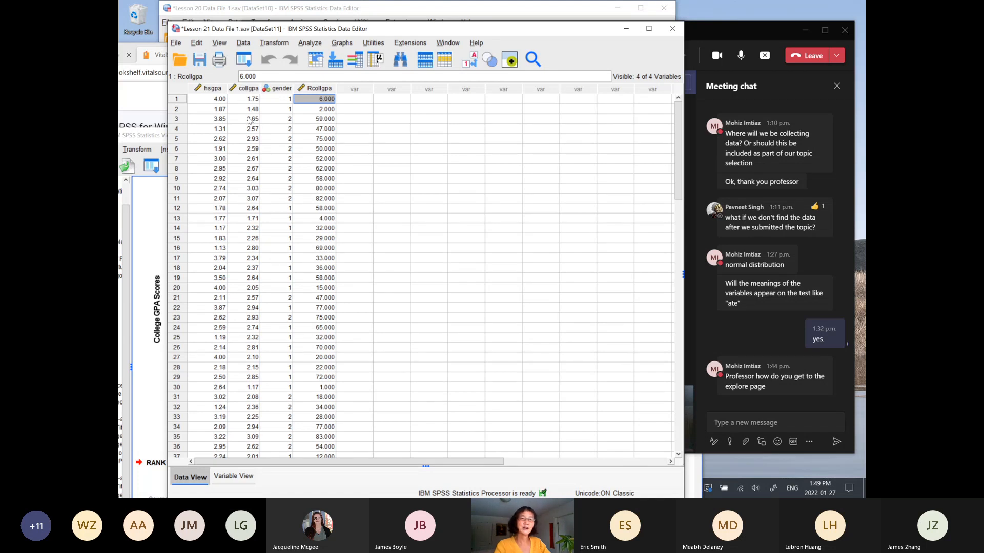
left_click(251, 89)
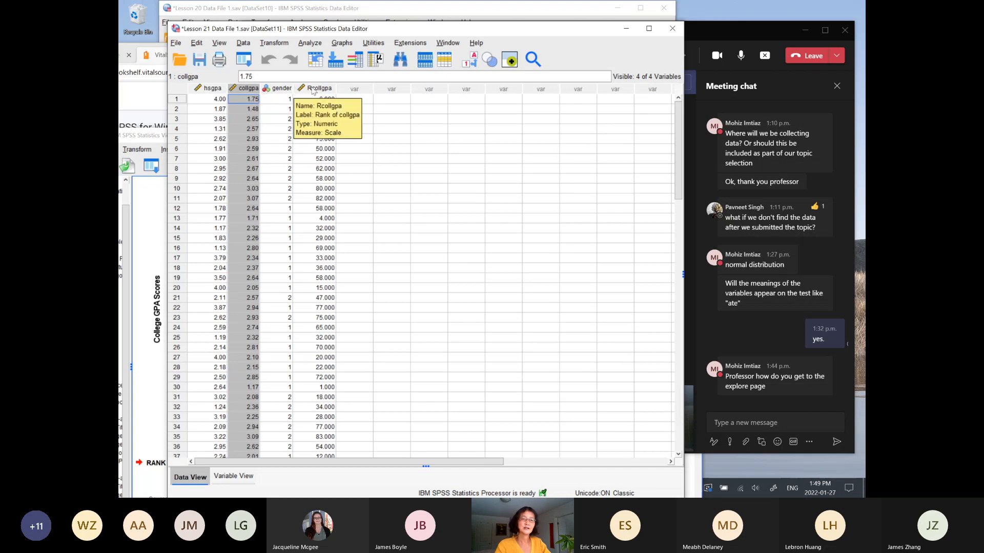
left_click(315, 88)
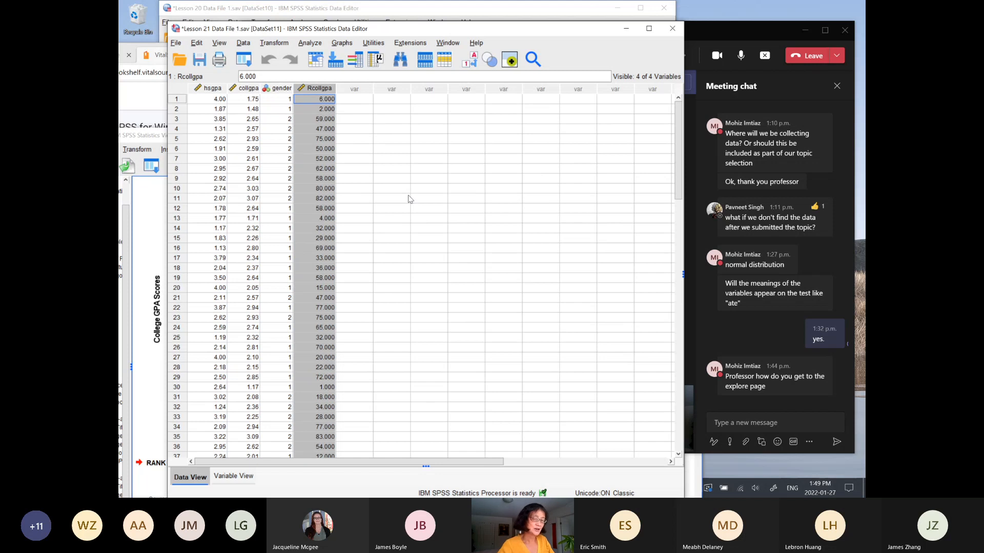
Step: Start a Compute Variable transformation with perrank as the target variable and Rcollgpa in the numeric expression
left_click(269, 44)
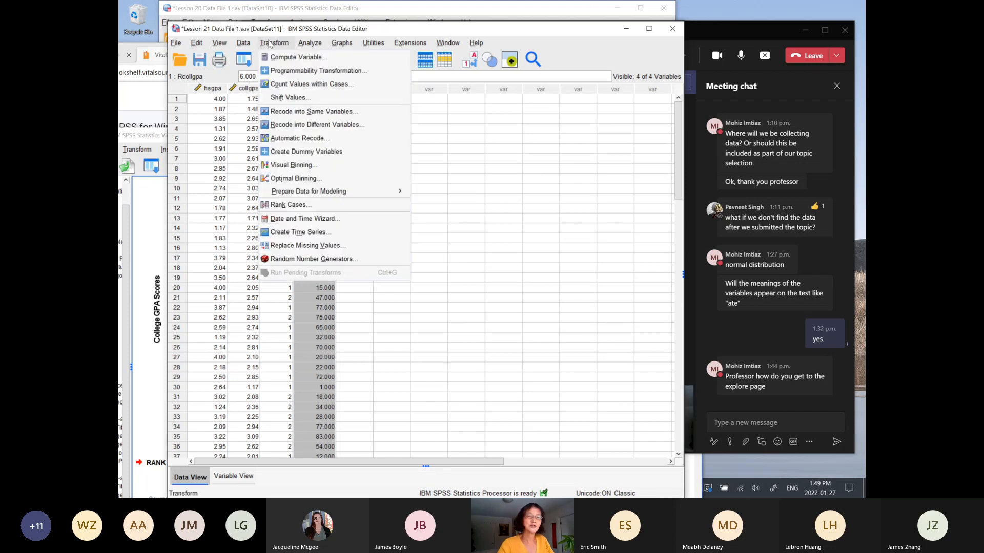
left_click(305, 58)
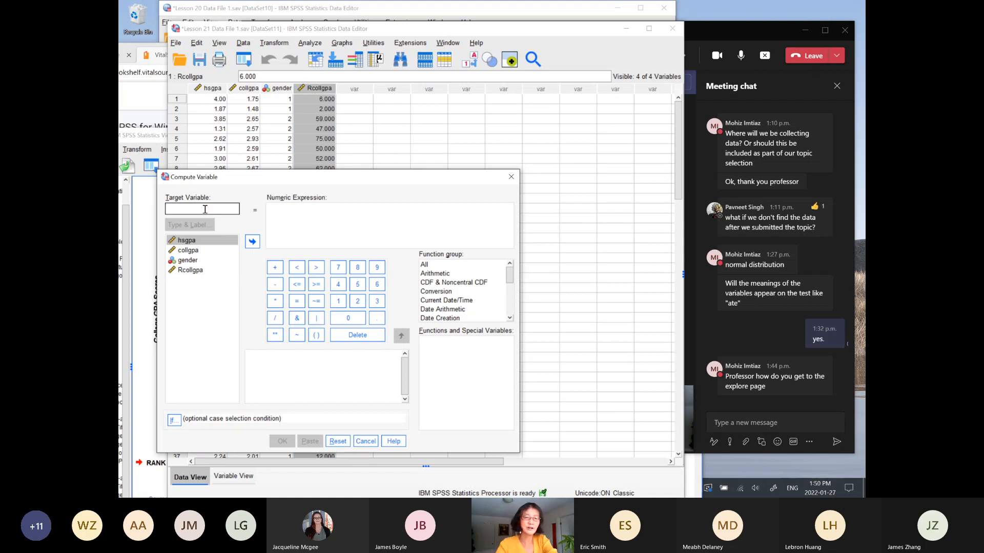
type("per")
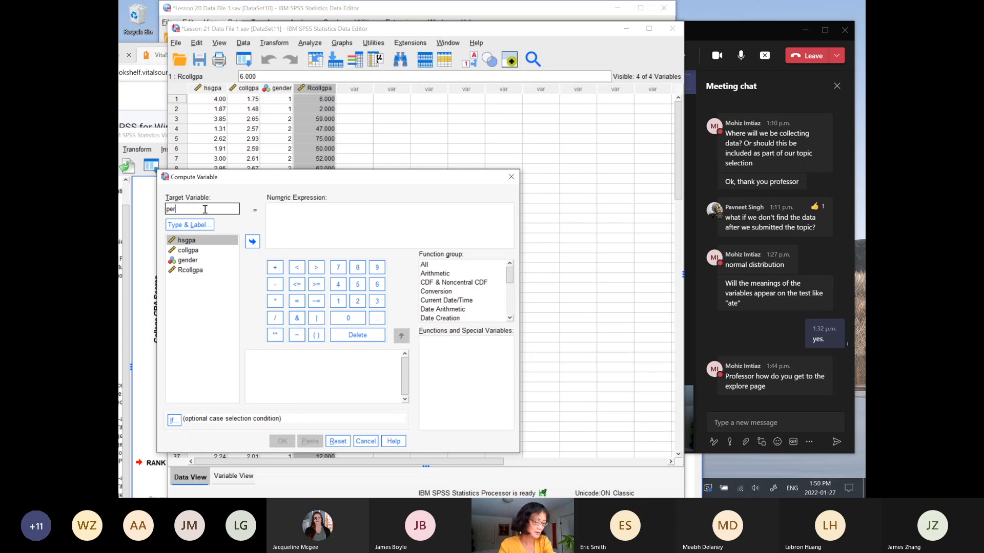
type("rank")
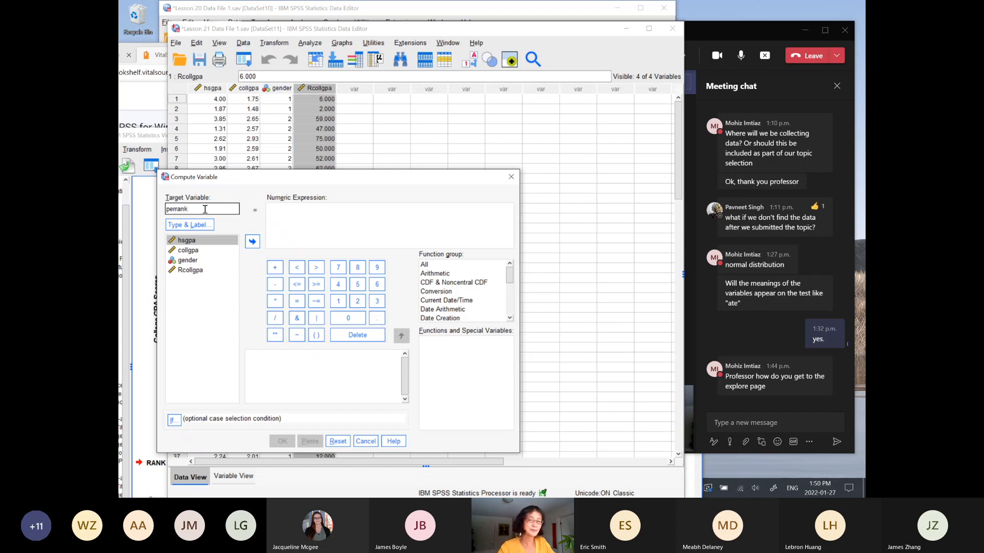
left_click(278, 215)
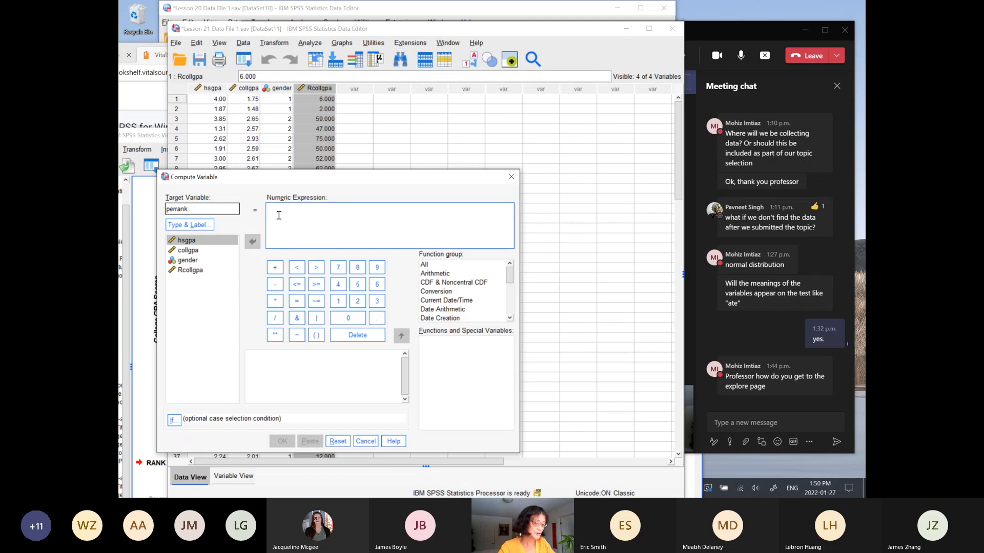
left_click(191, 270)
left_click(252, 242)
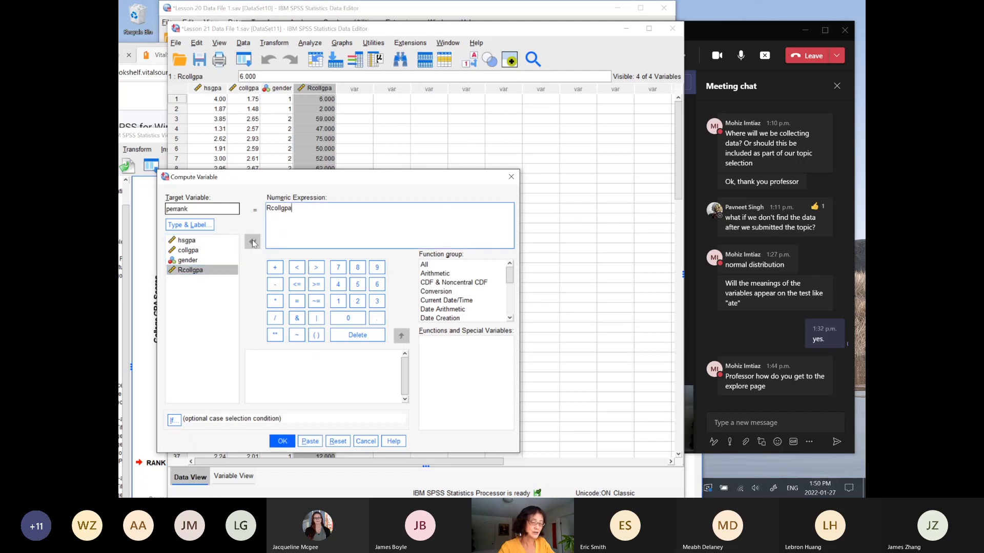
left_click(270, 207)
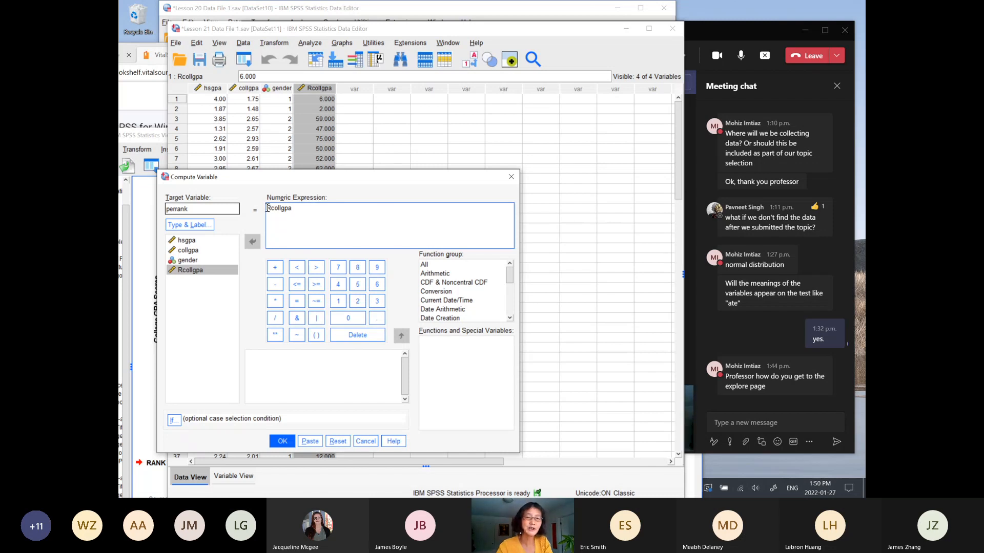
key("super")
type("((")
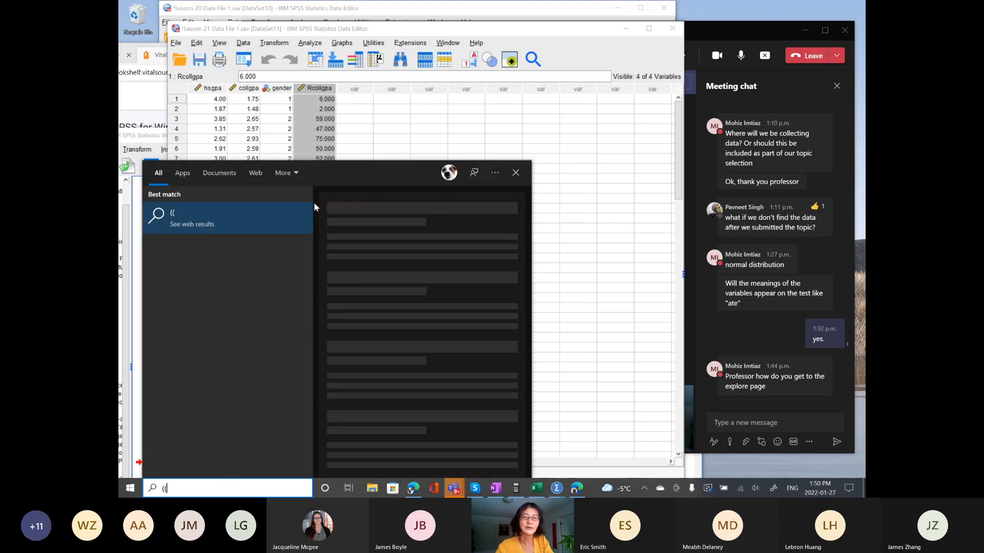
left_click(563, 209)
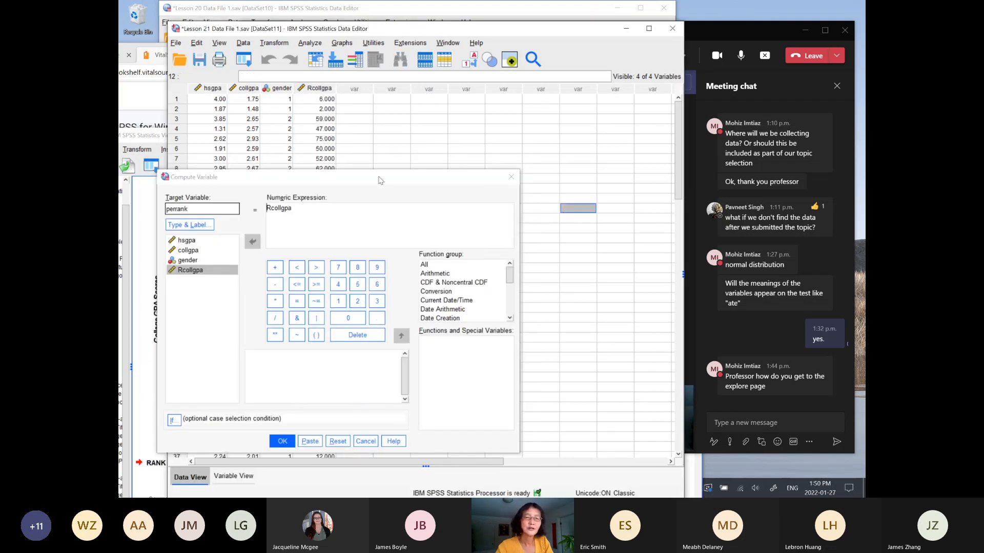
key("super")
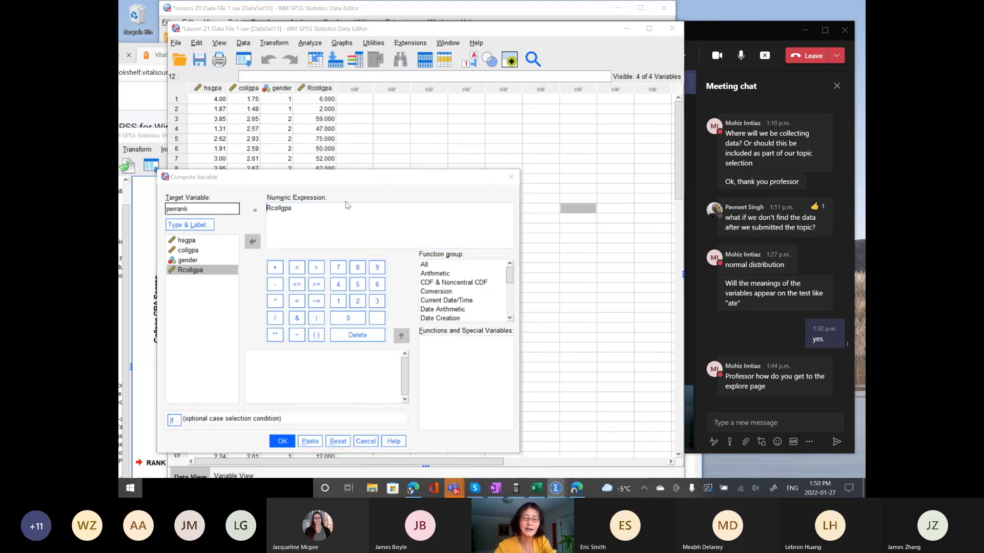
left_click(620, 259)
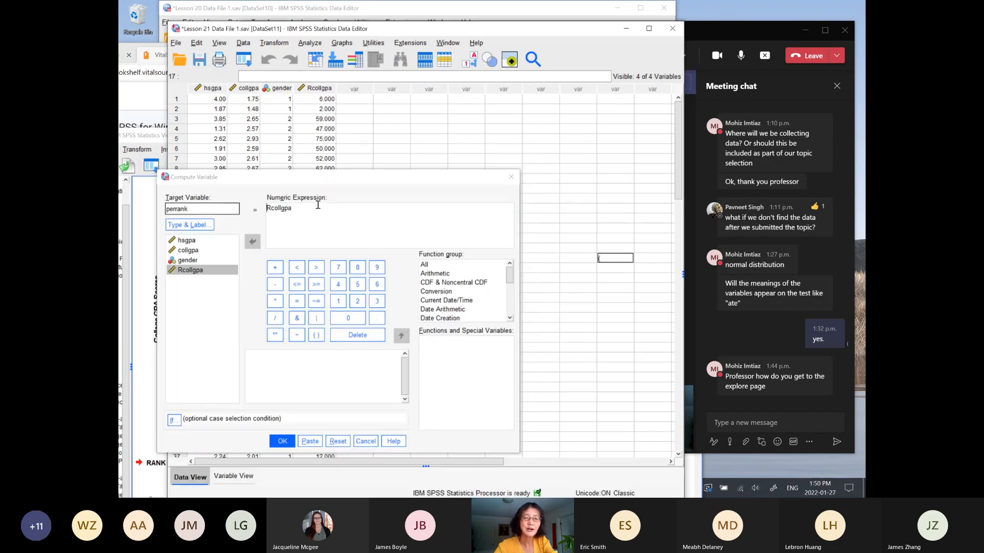
Step: Complete the numeric expression for perrank as ((Rcollgpa)/90)*100 and compute the variable
left_click(266, 211)
type("(")
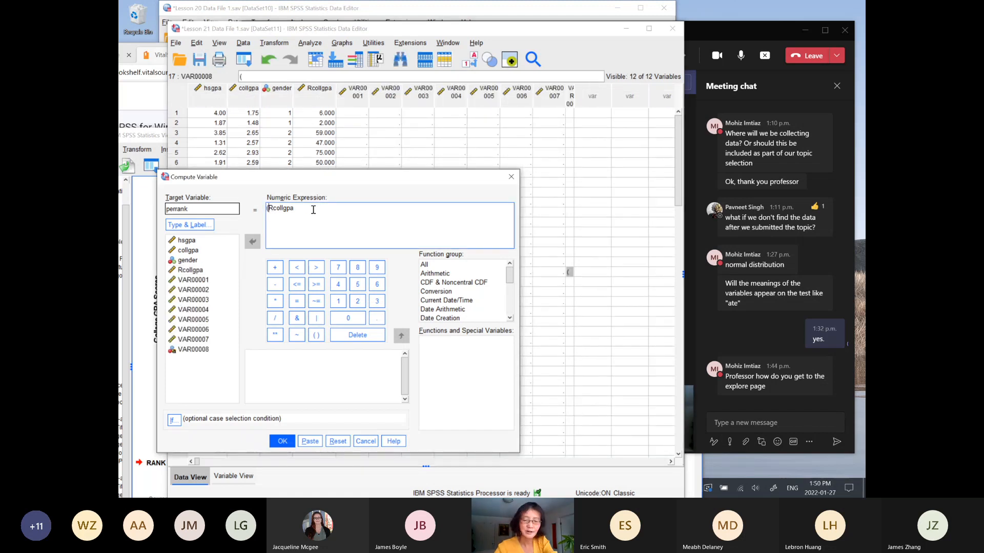
type("(")
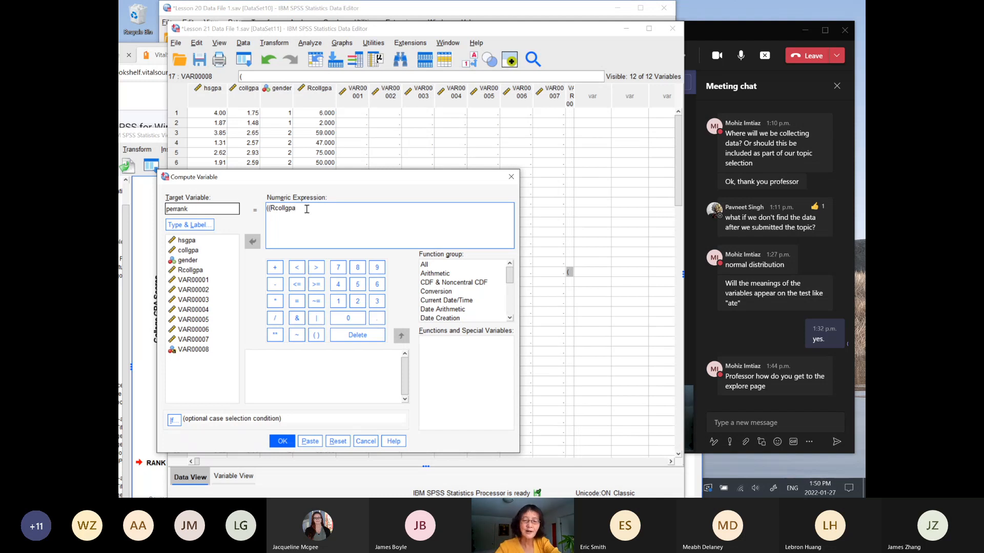
right_click(306, 210)
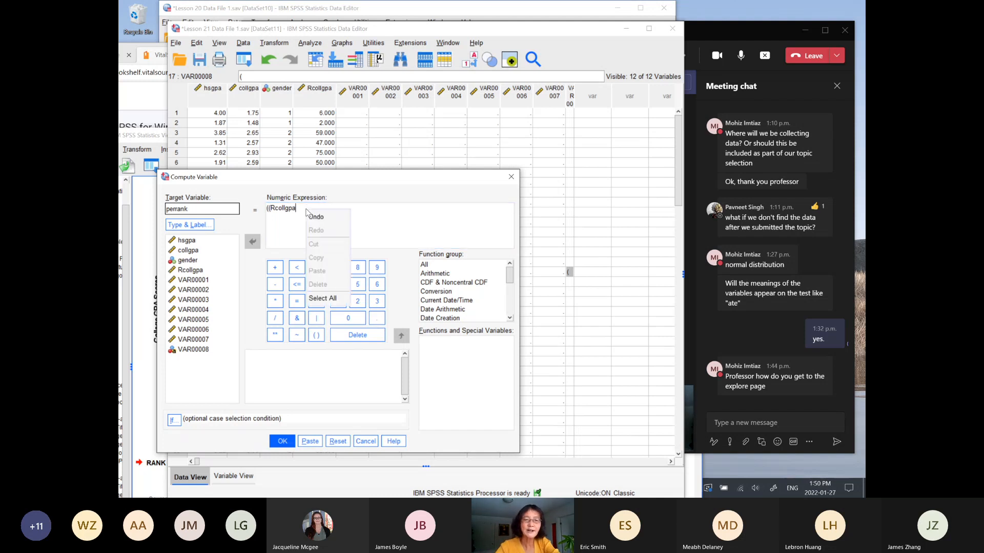
left_click(394, 215)
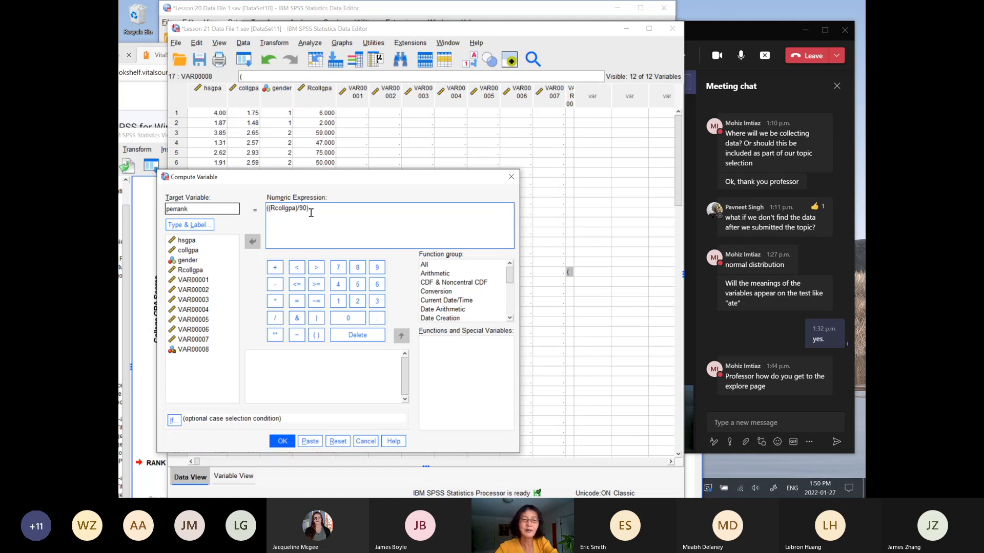
type(")*100")
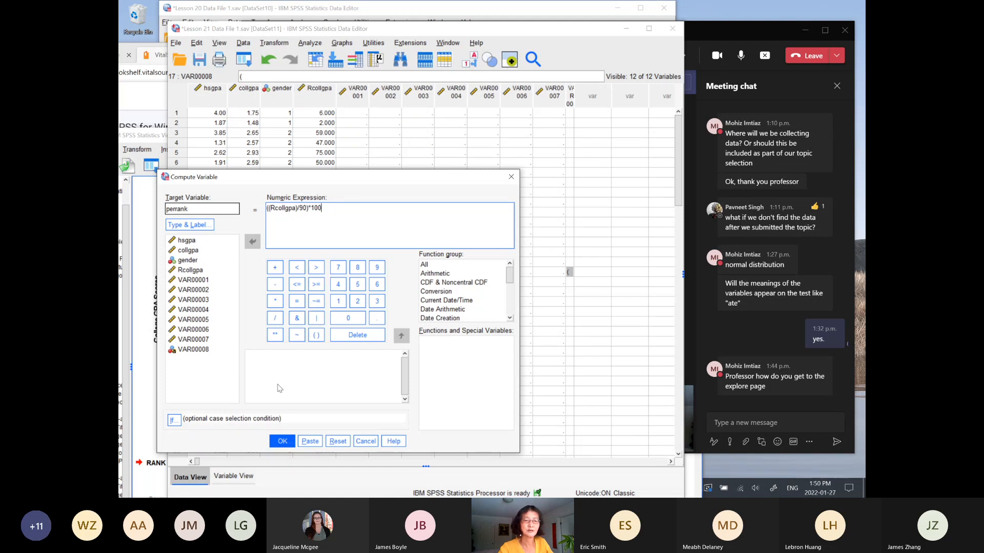
left_click(282, 441)
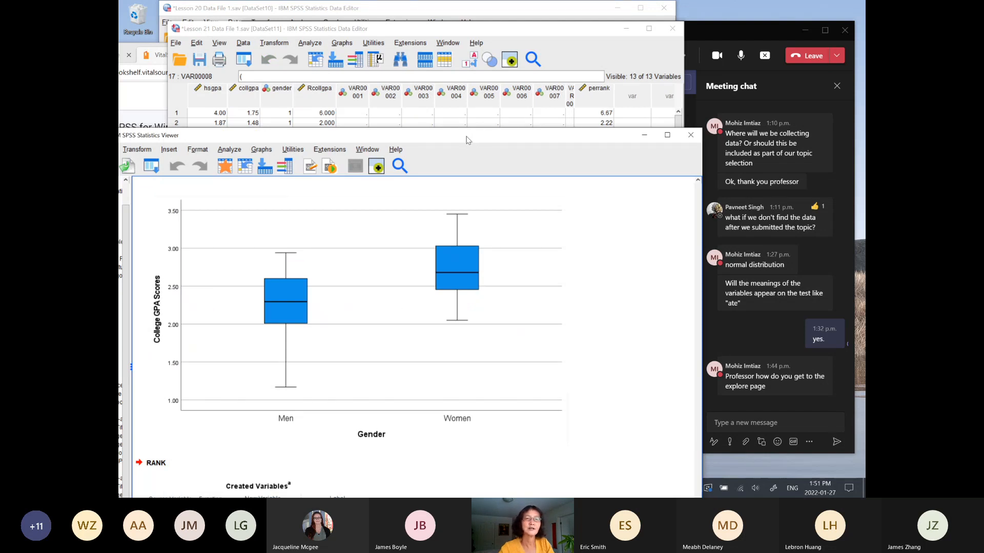
Step: Inspect the perrank column in the Lesson 21 data file and compare case 1's percentile rank with its collgpa score
left_click(453, 33)
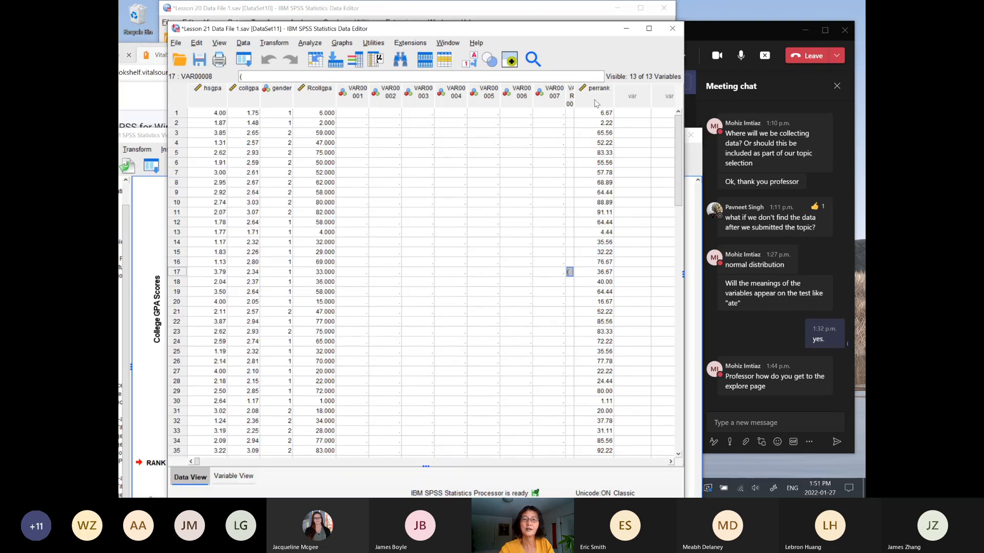
left_click(598, 100)
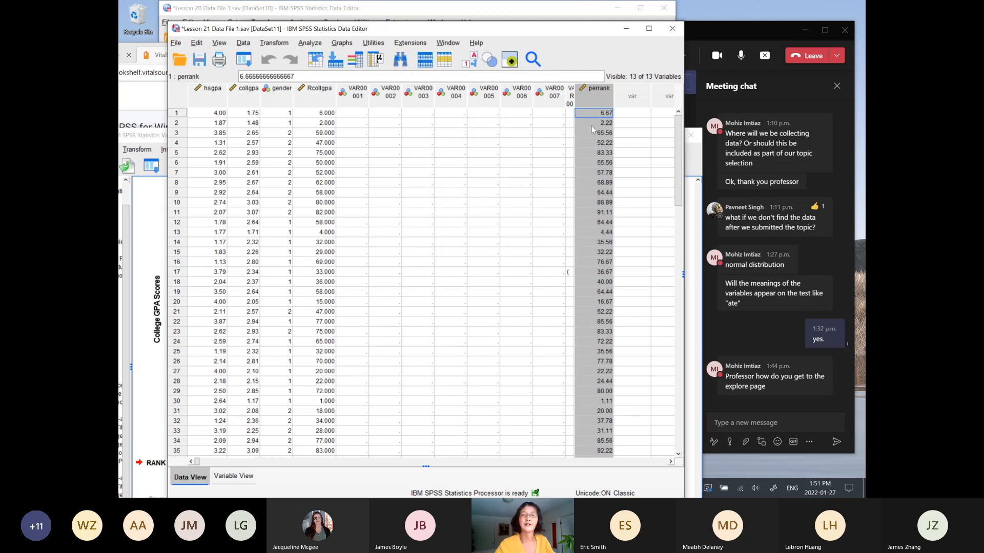
left_click(589, 113)
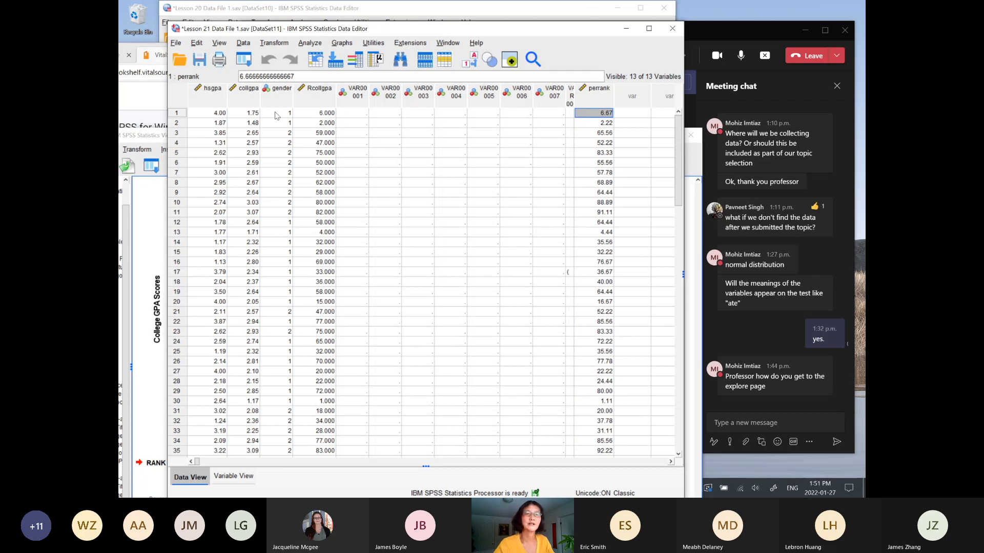
left_click(253, 114)
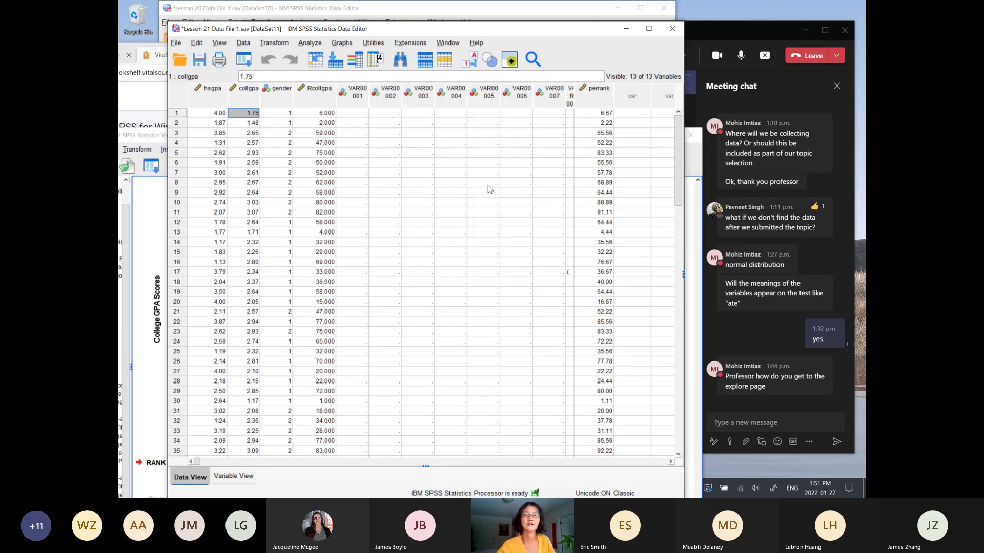
left_click(577, 20)
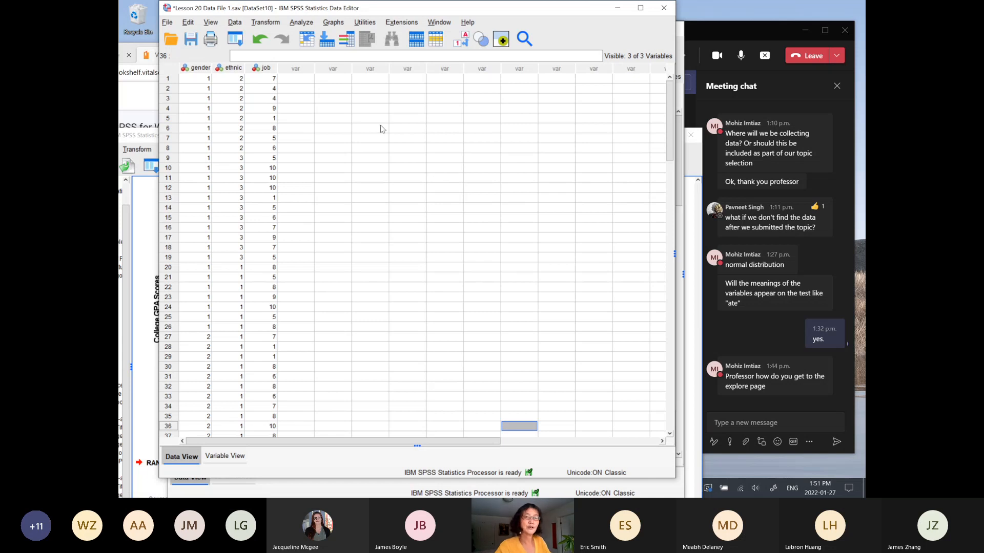
left_click(301, 22)
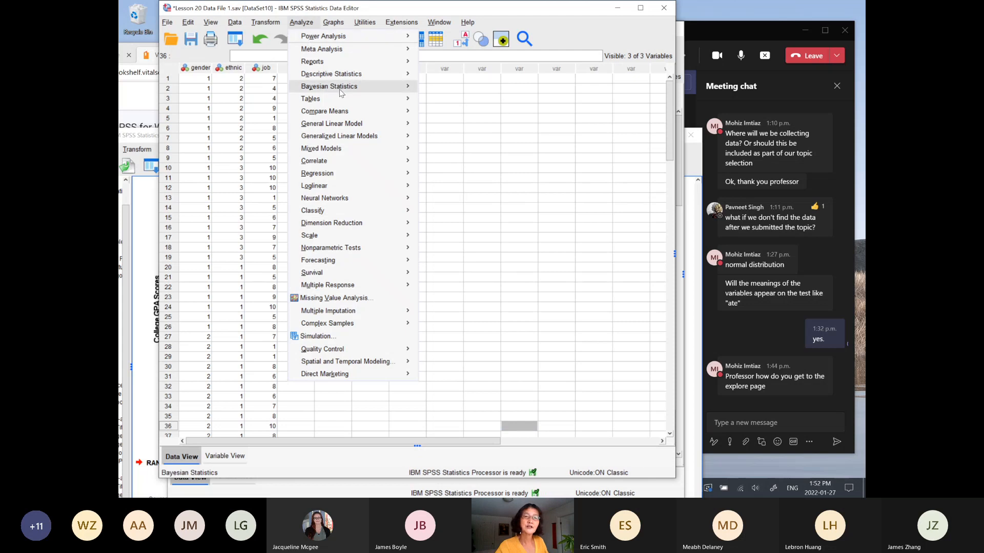
mouse_move(350, 114)
mouse_move(359, 77)
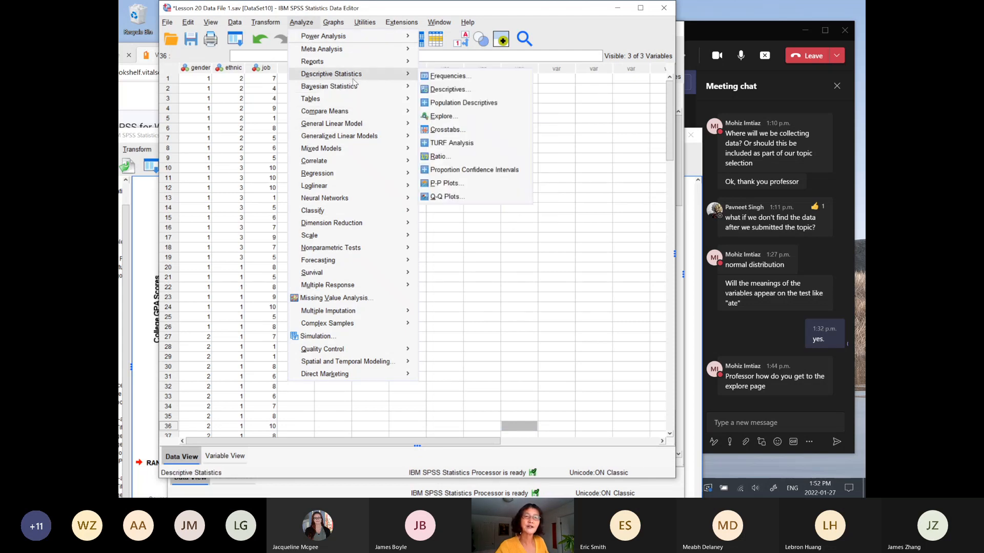
left_click(453, 93)
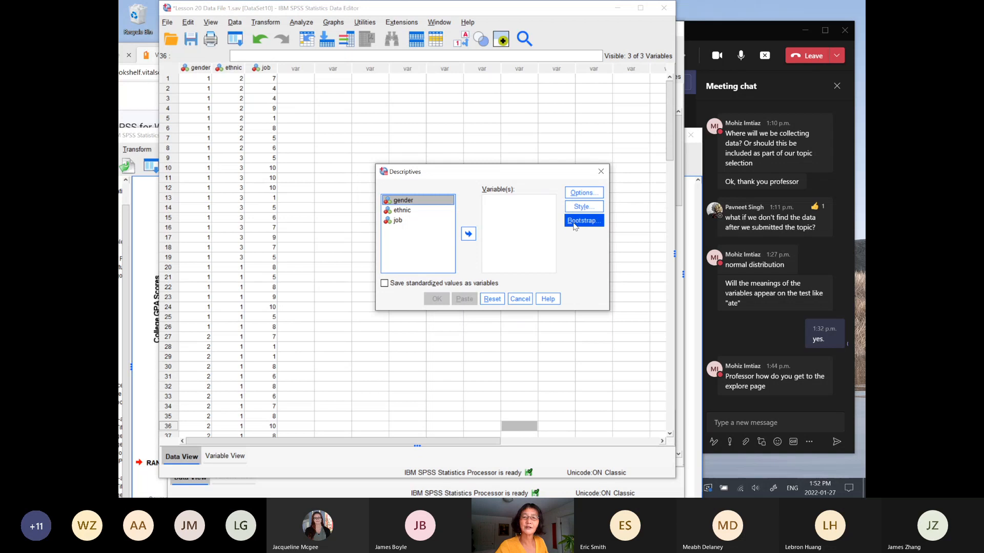
left_click(601, 172)
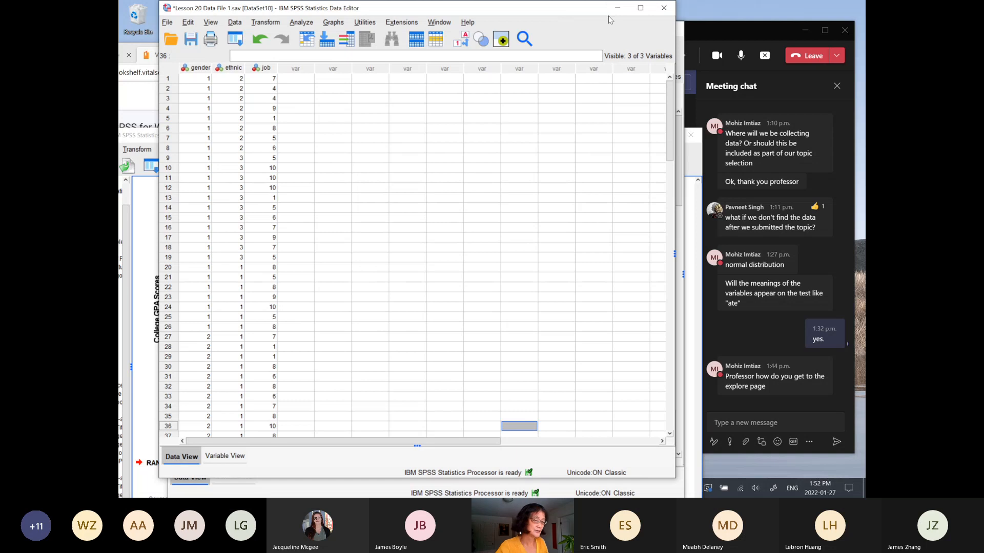
Step: Close the Lesson 20 and Lesson 19 data files without saving their changes
left_click(663, 8)
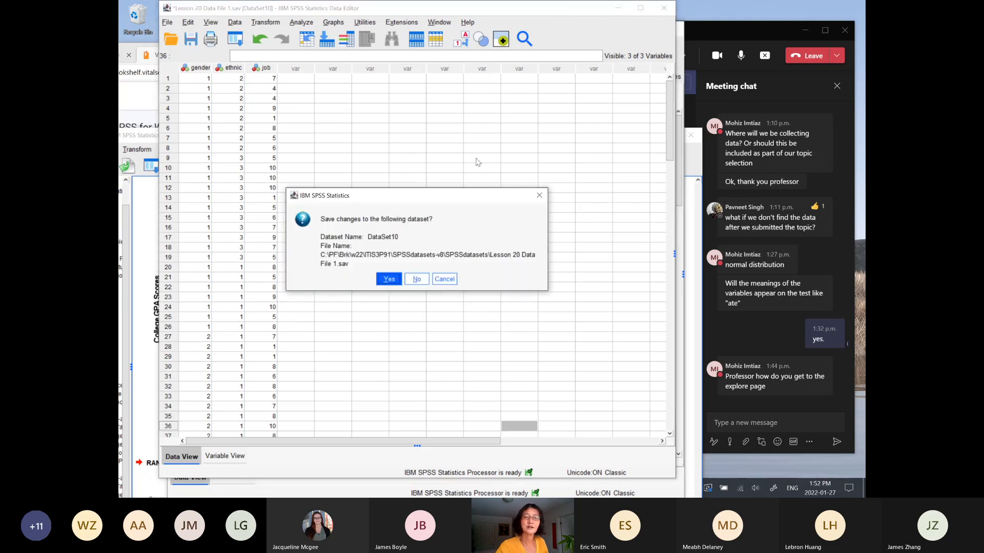
left_click(416, 279)
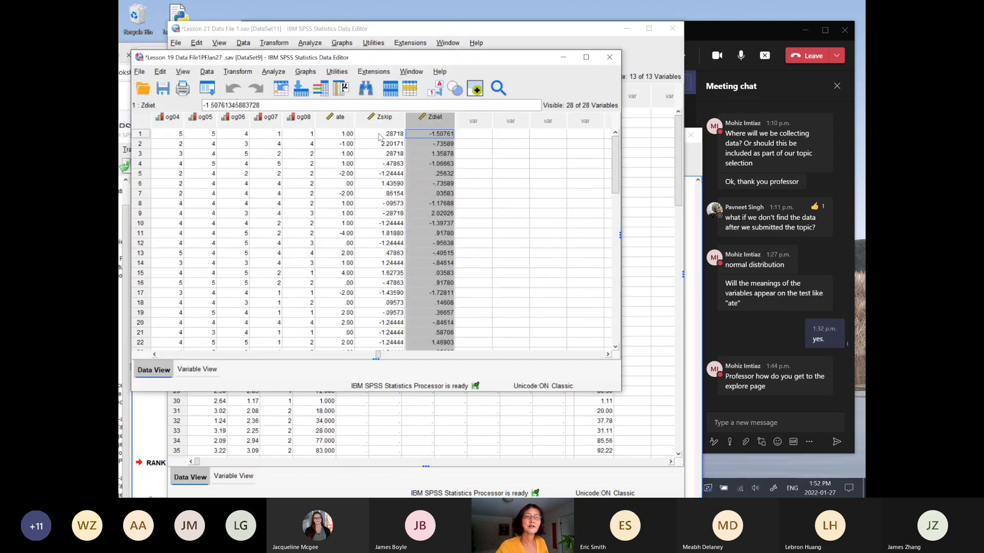
left_click(610, 57)
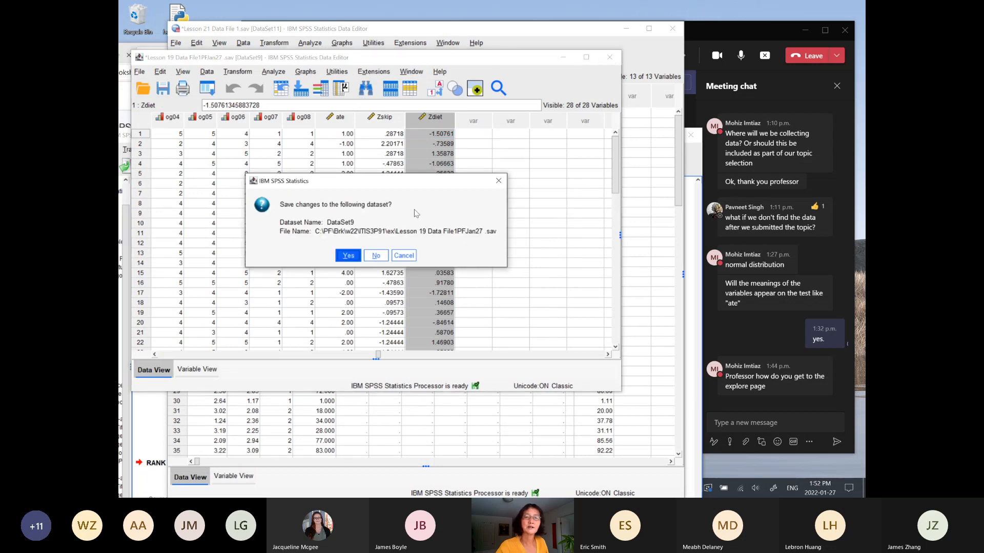
left_click(376, 256)
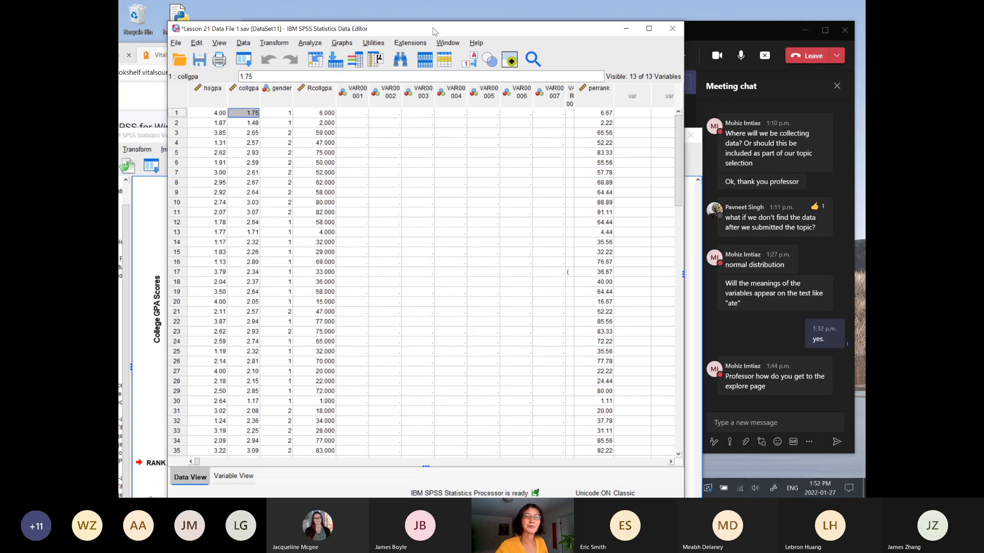
Step: Run Descriptives on collgpa in the Lesson 21 data with standardized values saved as variables, and inspect the Zcollgpa column
left_click(310, 47)
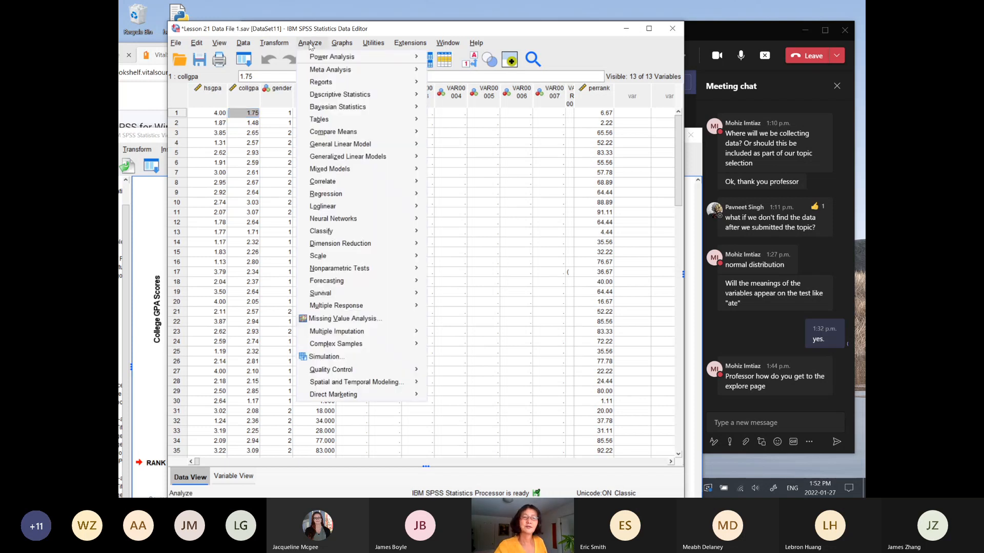
mouse_move(353, 133)
mouse_move(363, 95)
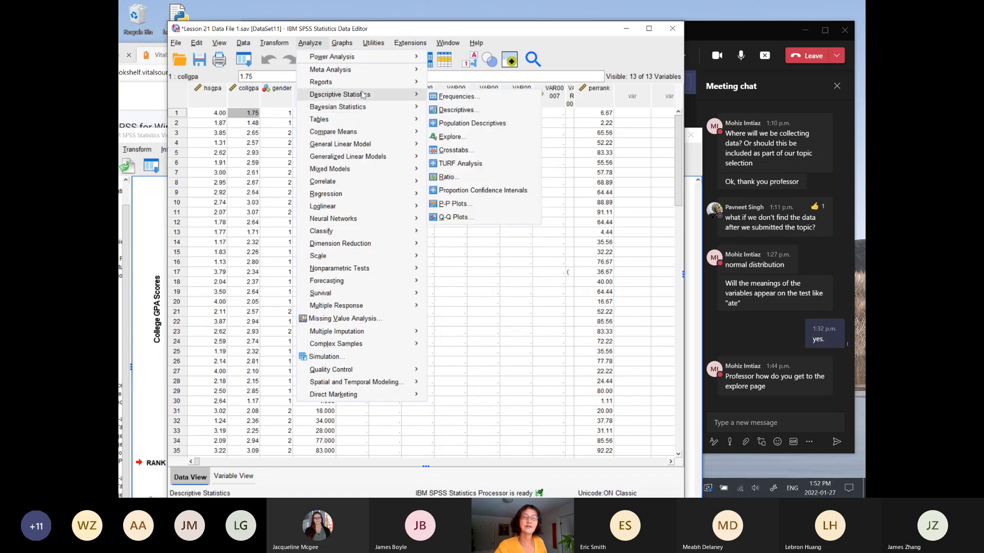
left_click(457, 112)
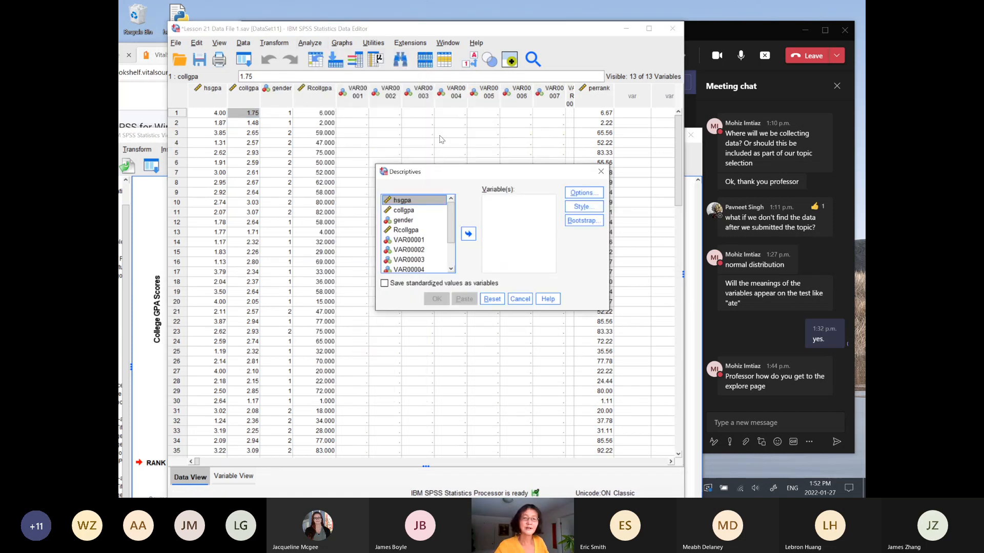
left_click(415, 212)
left_click(469, 234)
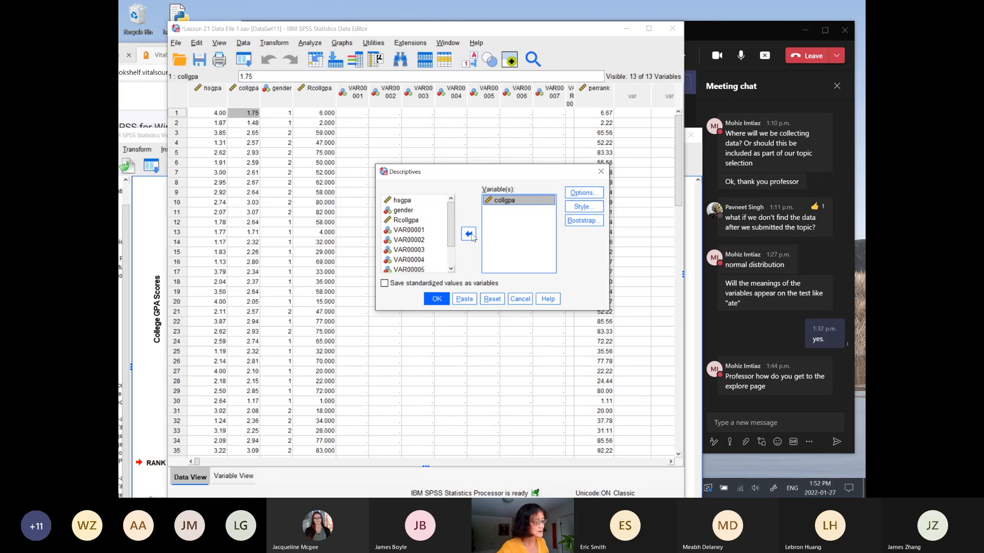
left_click(385, 284)
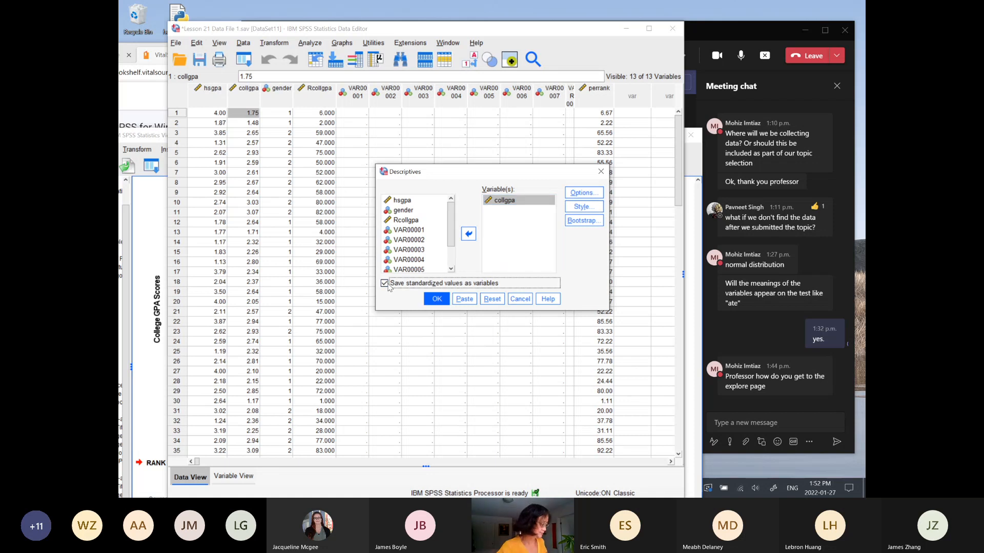
left_click(436, 299)
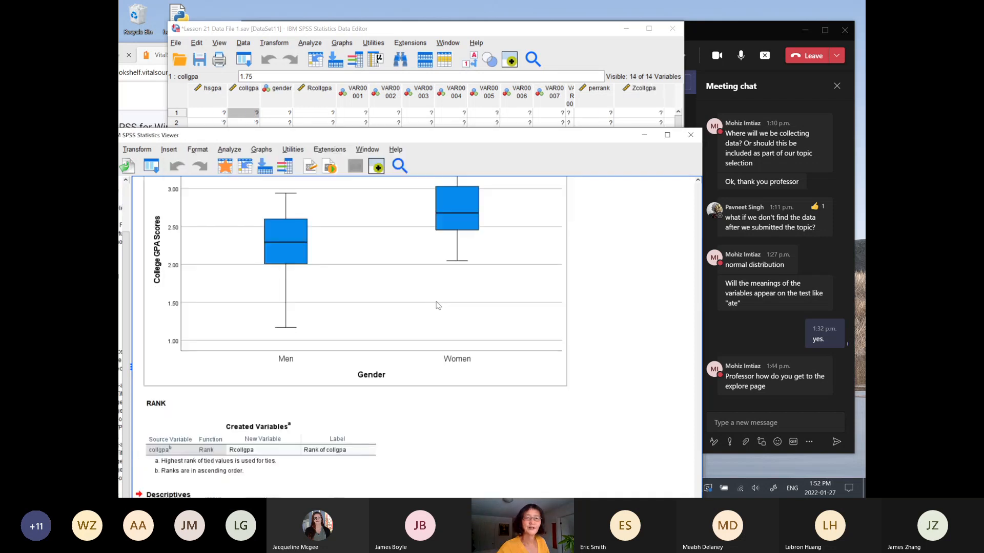
left_click(564, 34)
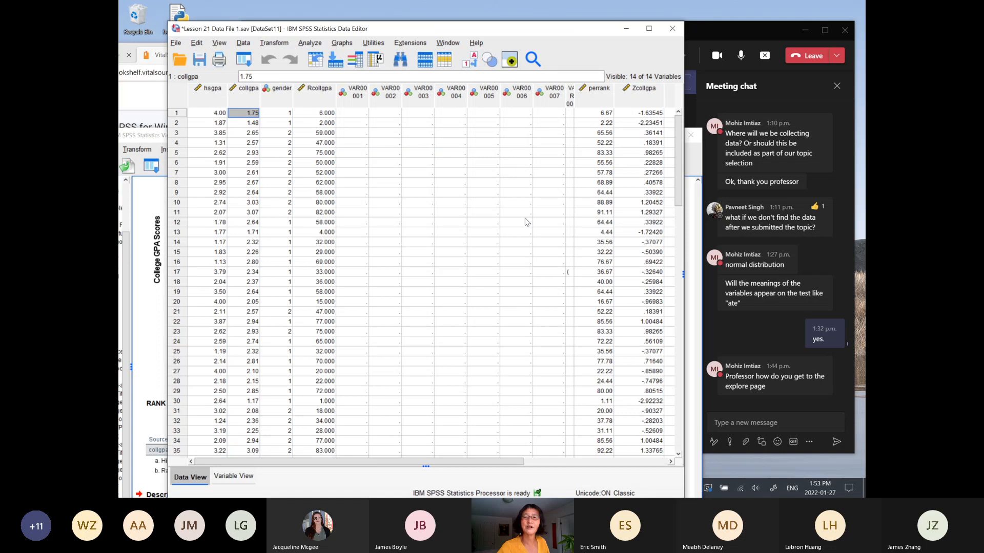
left_click(637, 101)
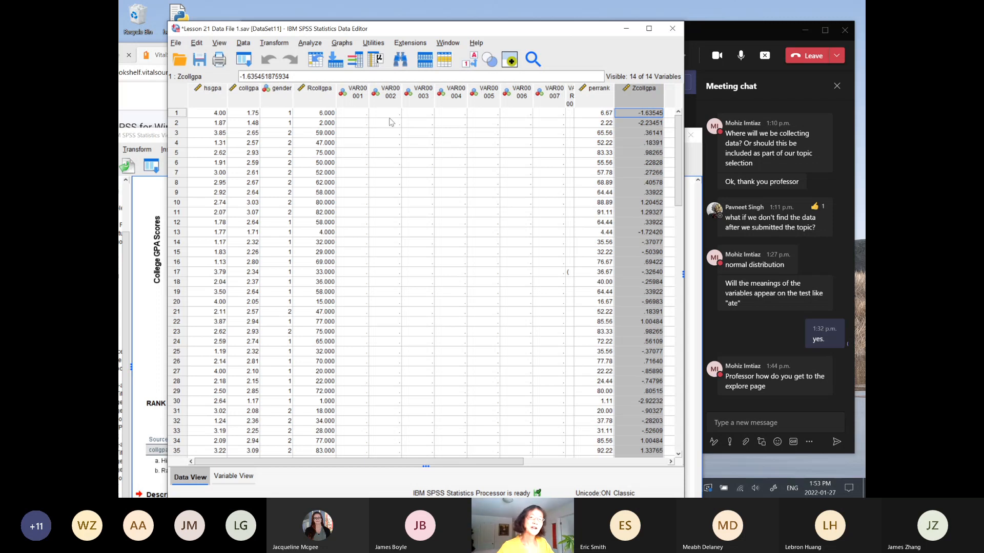
Step: Clear the previous Compute Variable settings for the Lesson 21 data and enter gparank as the target variable
left_click(272, 43)
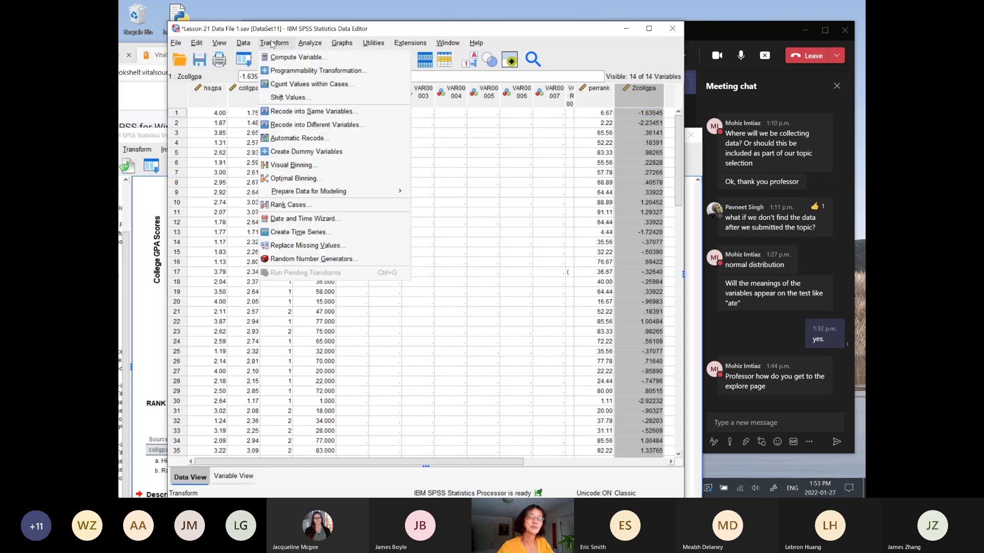
left_click(283, 57)
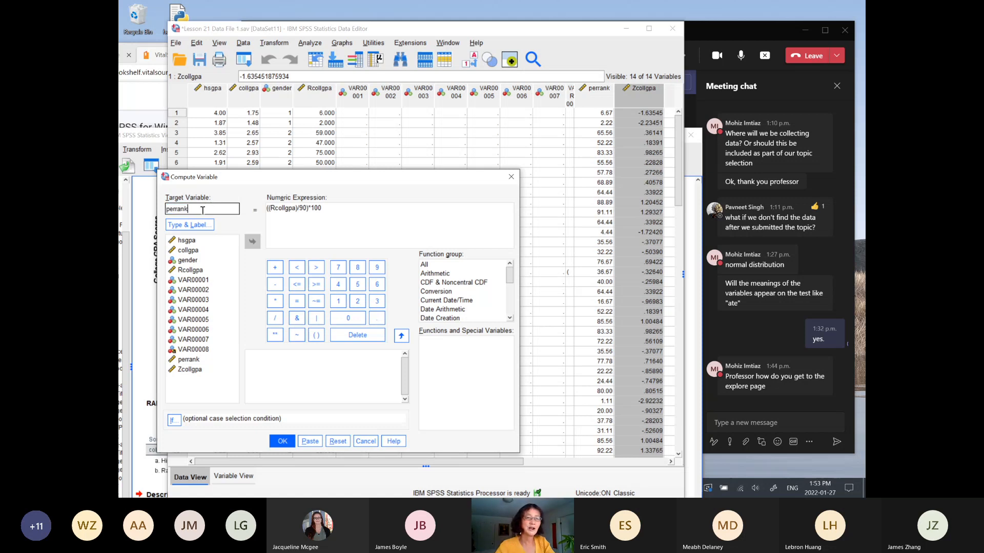
left_click(153, 212)
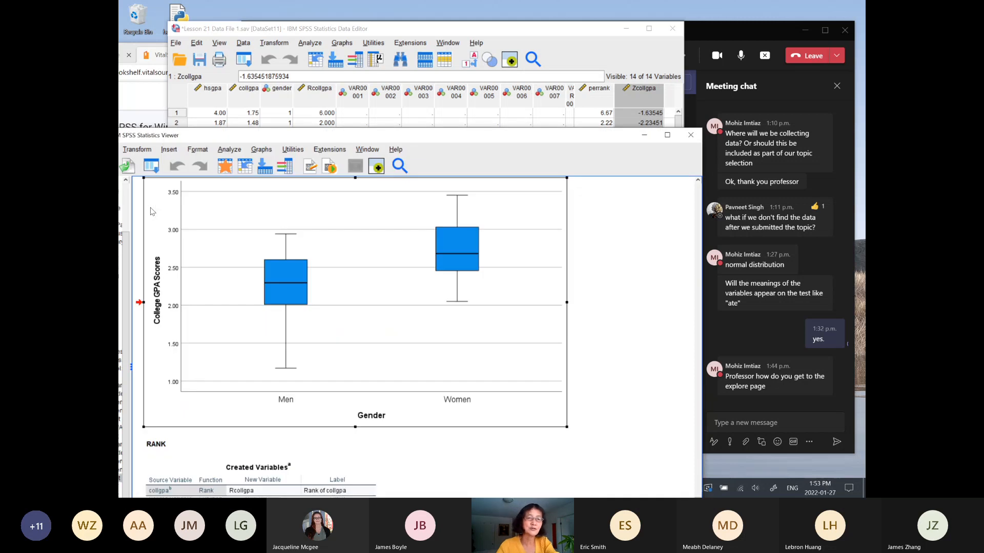
left_click(587, 32)
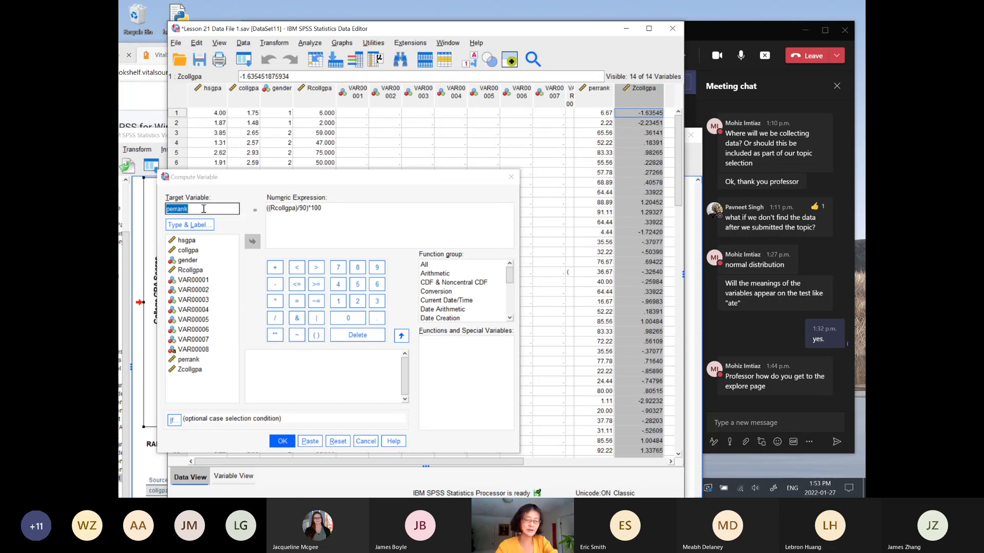
type("g")
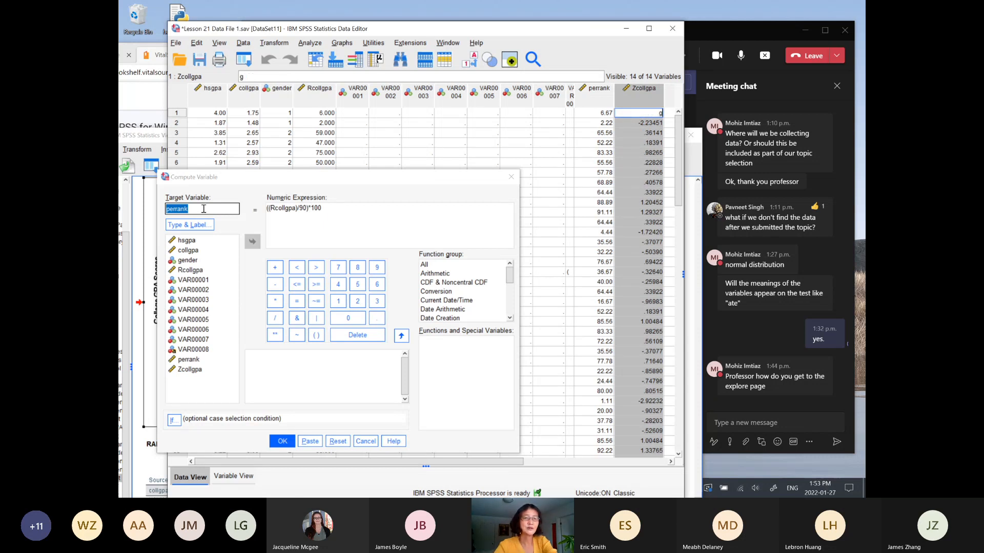
key("BackSpace")
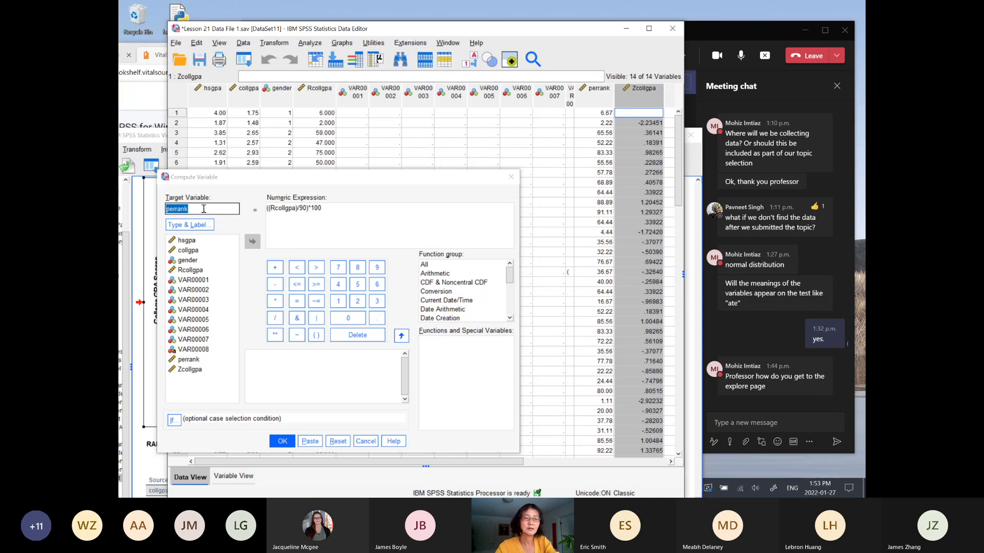
left_click(203, 208)
key("BackSpace")
key("BackSpace")
key("BackSpace")
key("BackSpace")
key("BackSpace")
key("BackSpace")
key("BackSpace")
type("gpa")
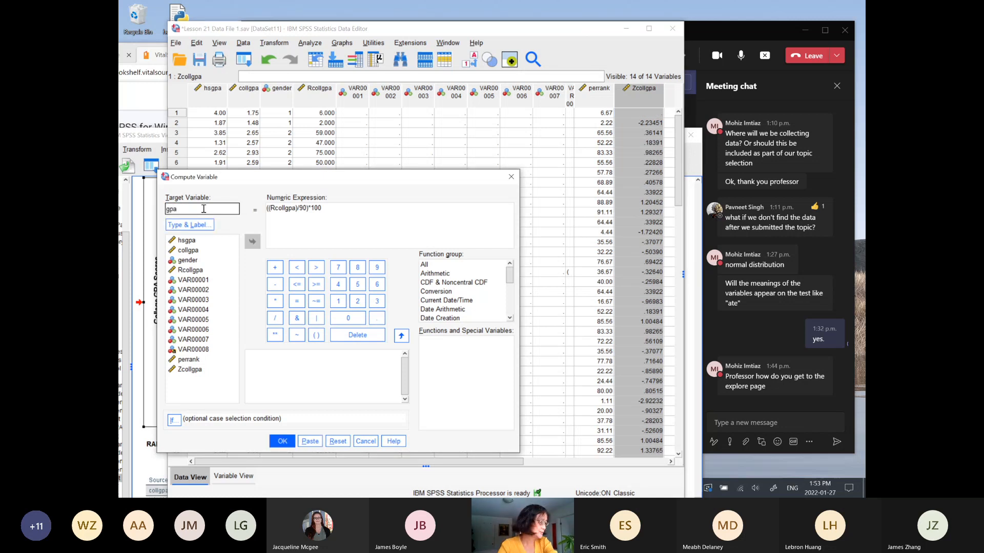
type("rank")
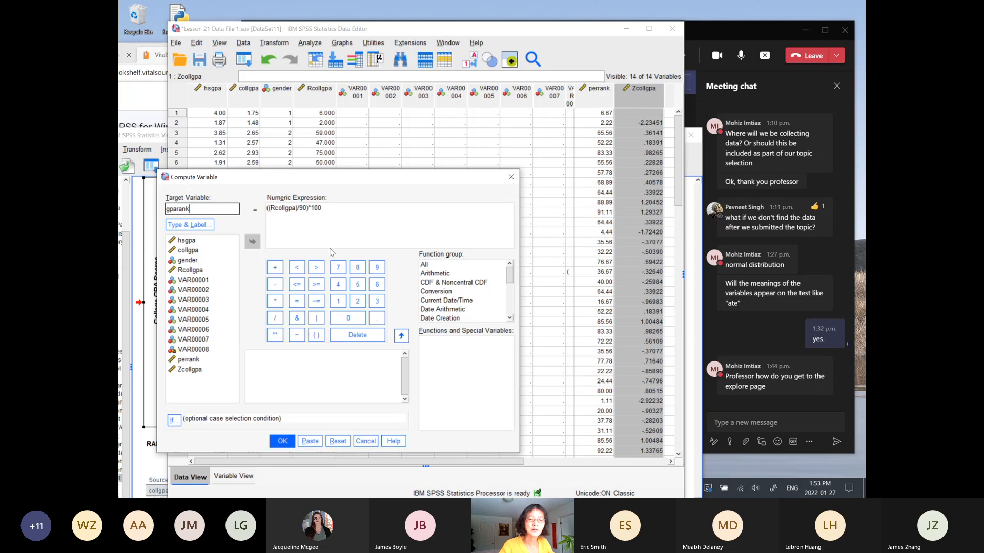
left_click(337, 441)
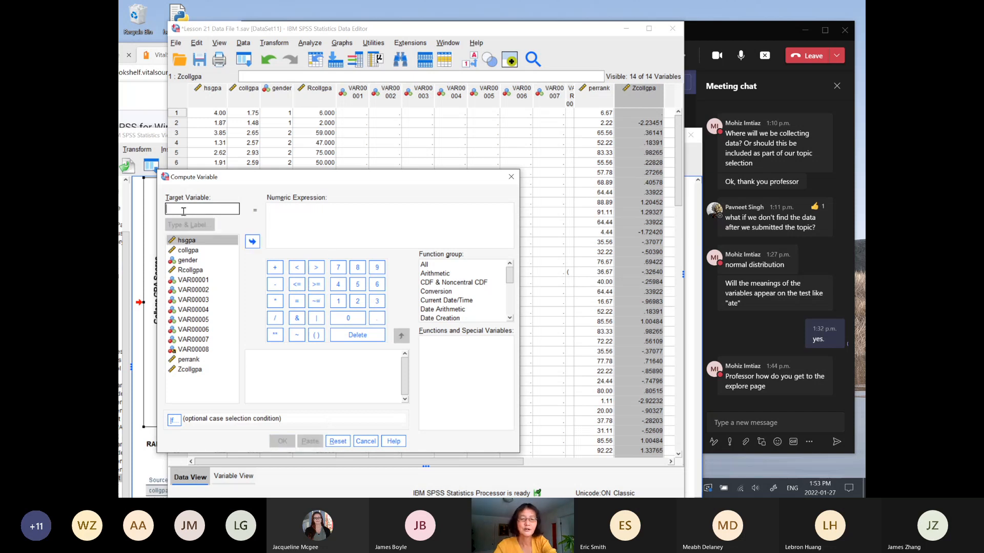
type("gparank")
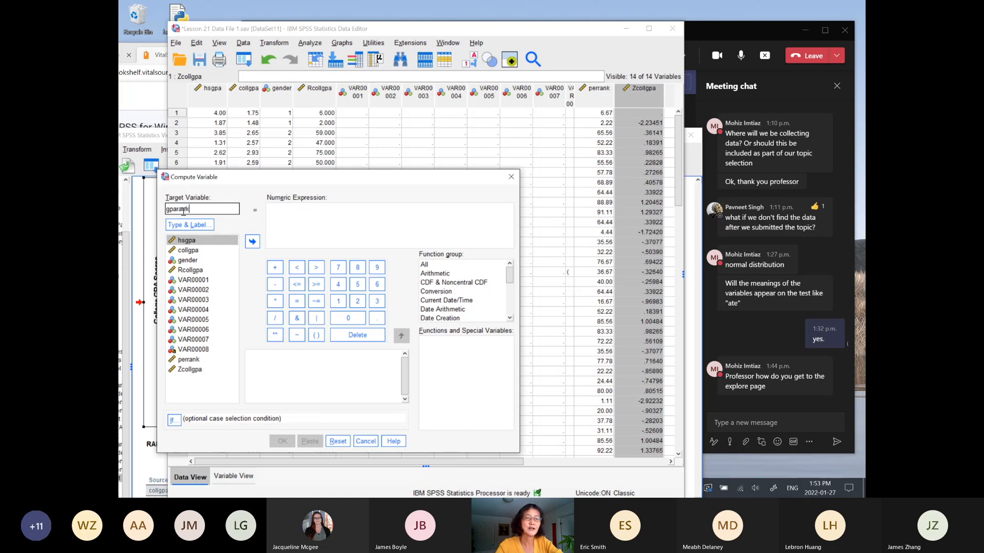
Step: Begin the numeric expression for gparank with the CDF.Normal function and Zcollgpa as its first argument
left_click(283, 217)
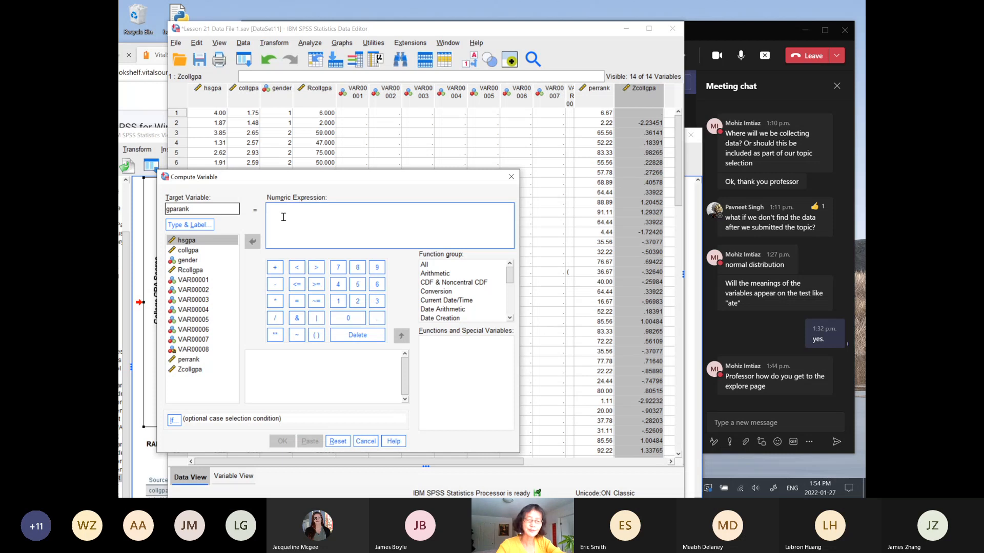
type("CDF")
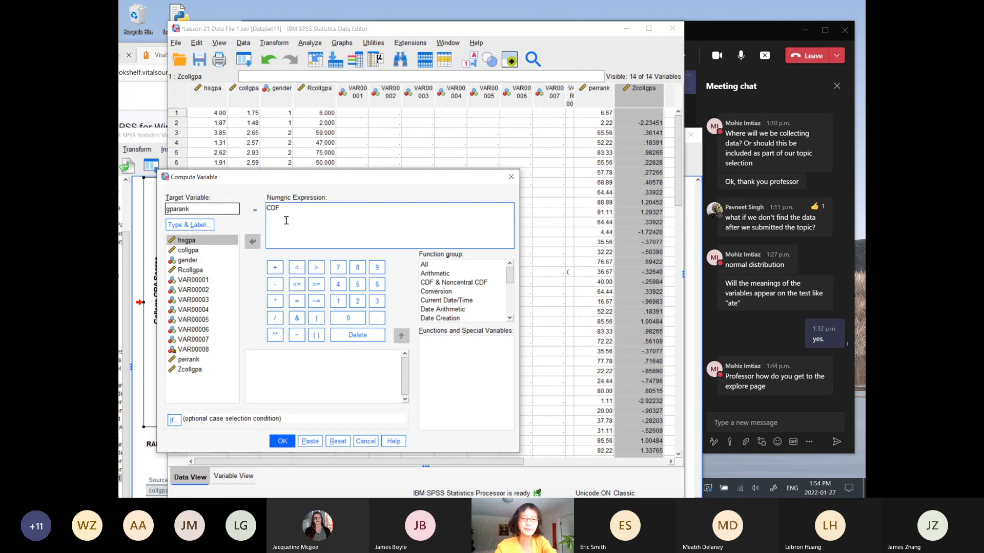
type("nor")
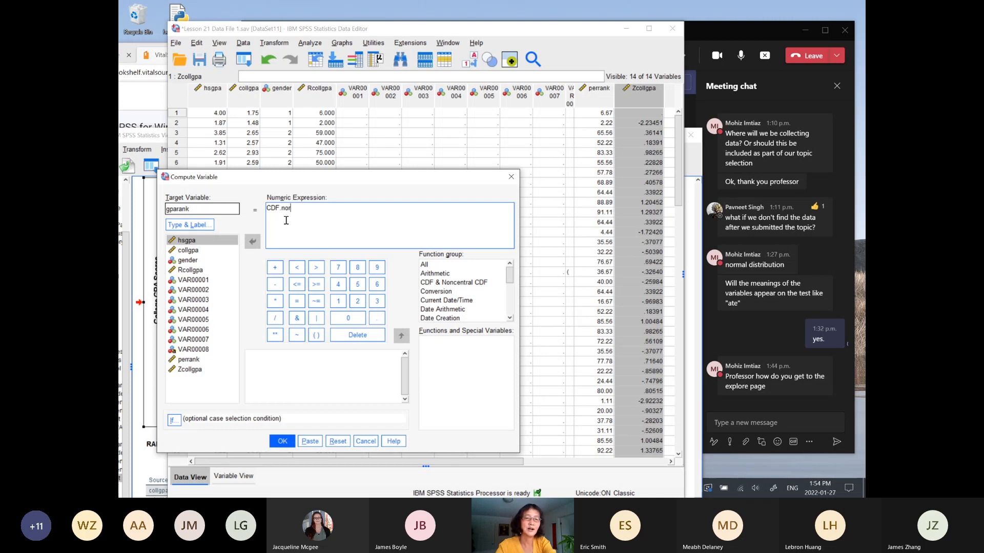
key("BackSpace")
key("BackSpace")
type("Nor")
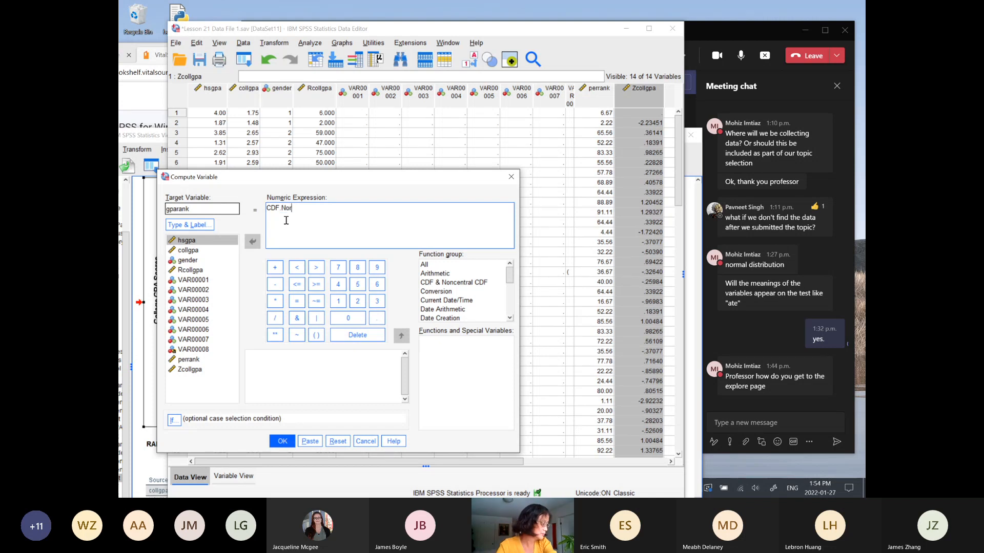
type("mal(")
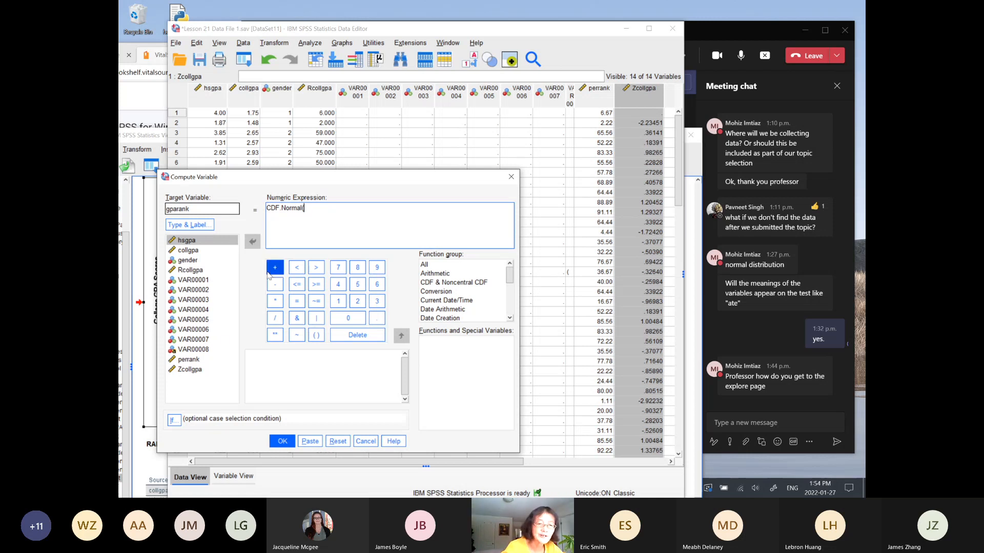
left_click(190, 369)
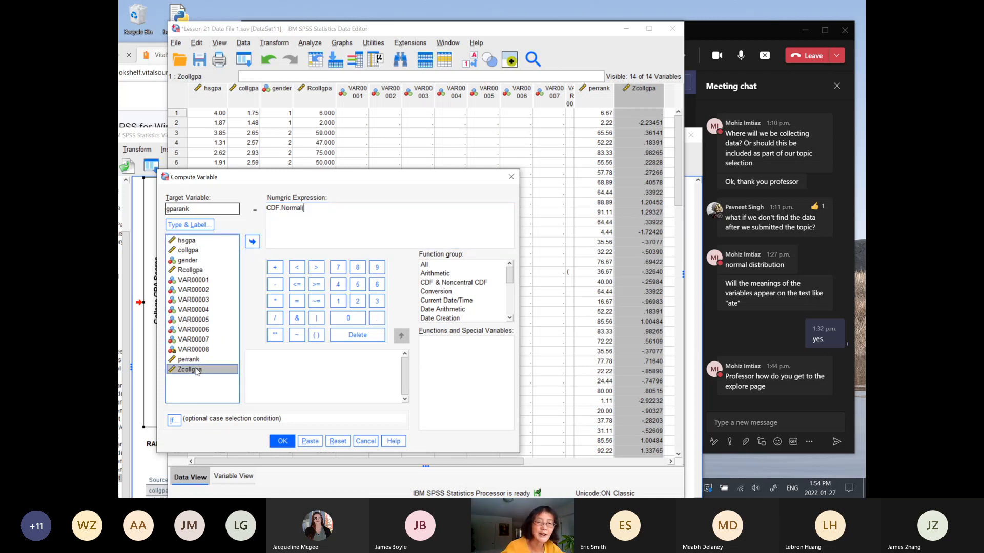
left_click(253, 242)
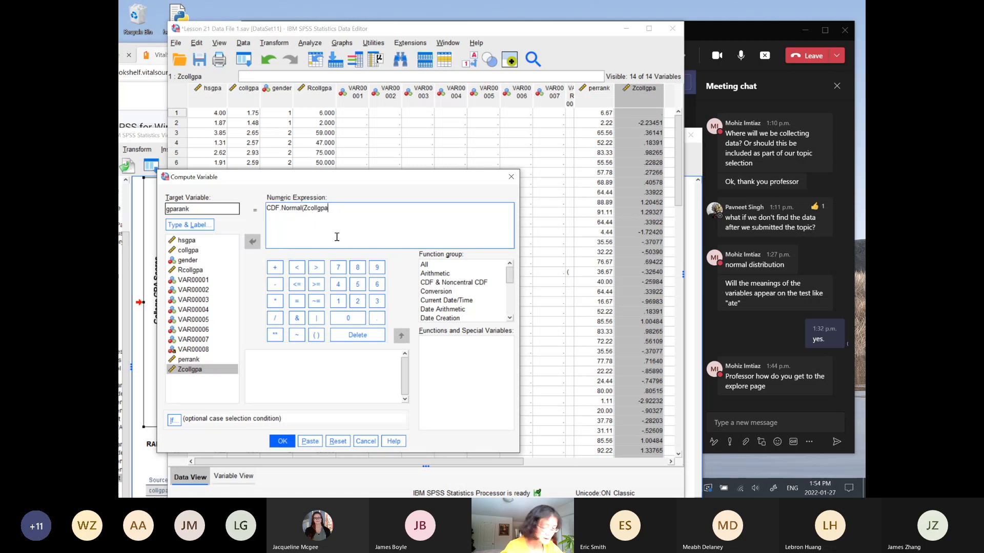
Step: Complete the numeric expression as CDF.Normal(Zcollgpa,0,1)*100 and compute gparank
type(",")
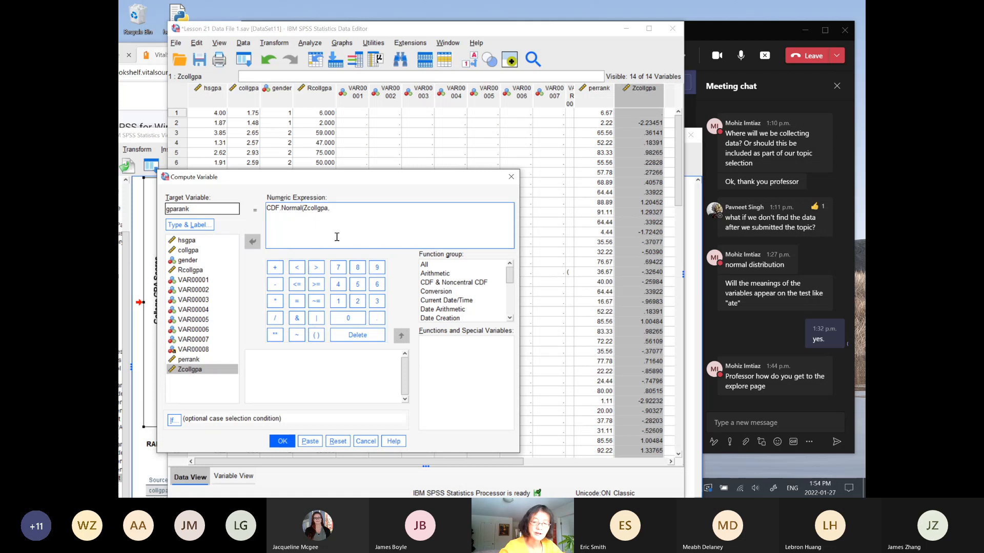
type("0,1")
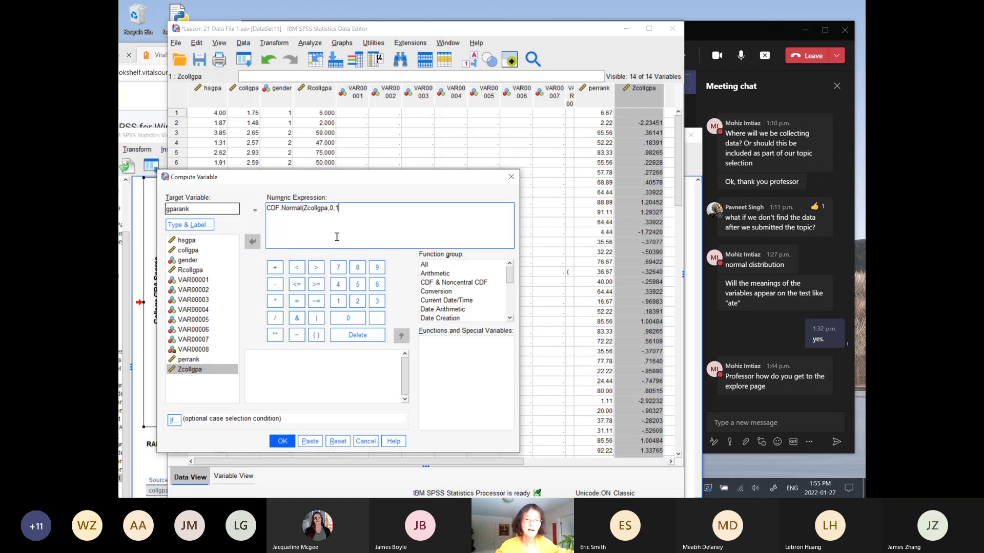
type(")*")
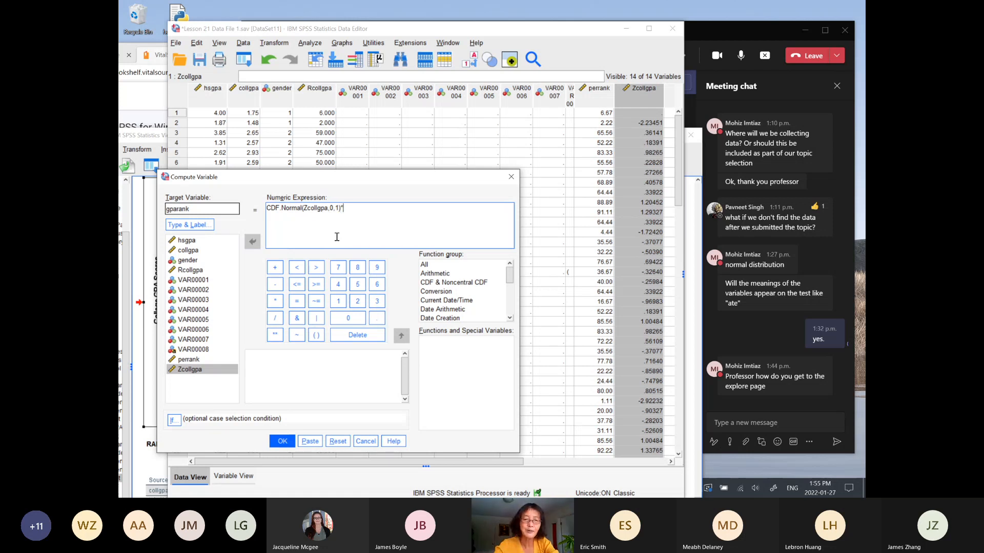
type("100")
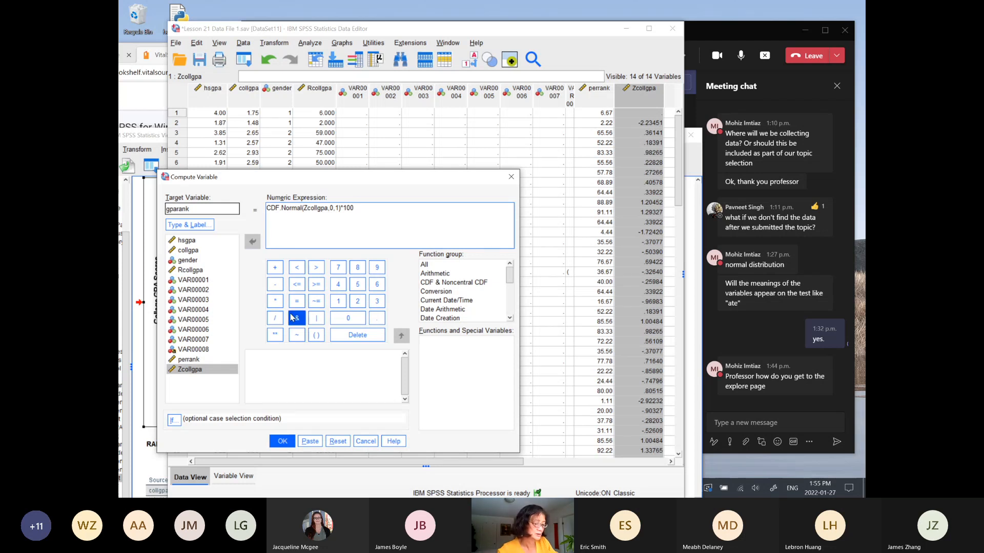
left_click(281, 442)
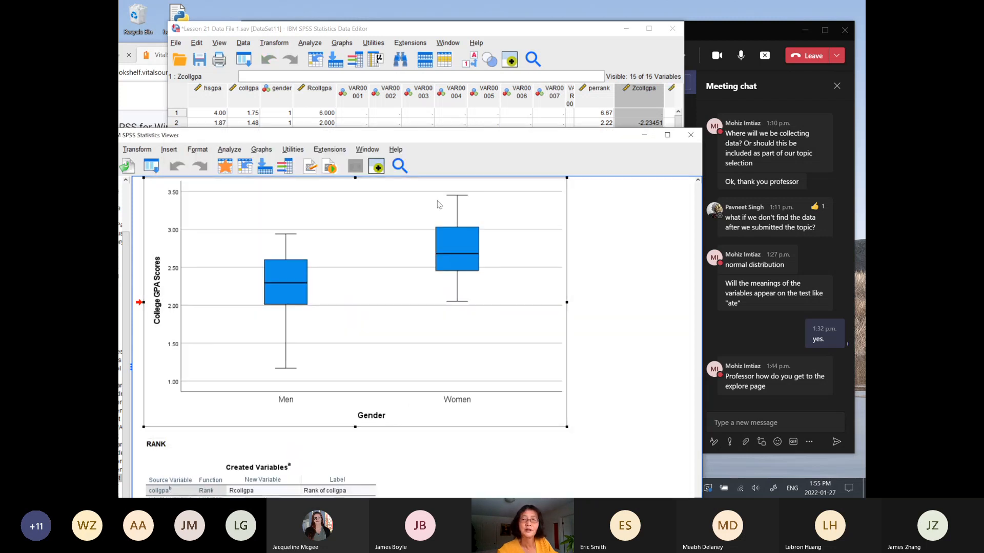
Step: Examine the new gparank column in the Lesson 21 data and compare it with perrank, including the two values for case 7
left_click(553, 37)
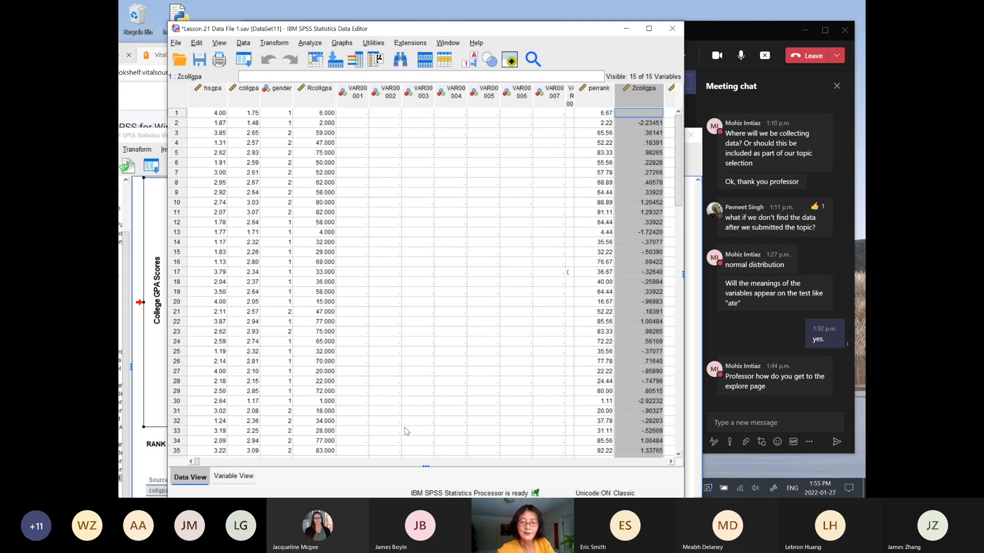
left_click(672, 463)
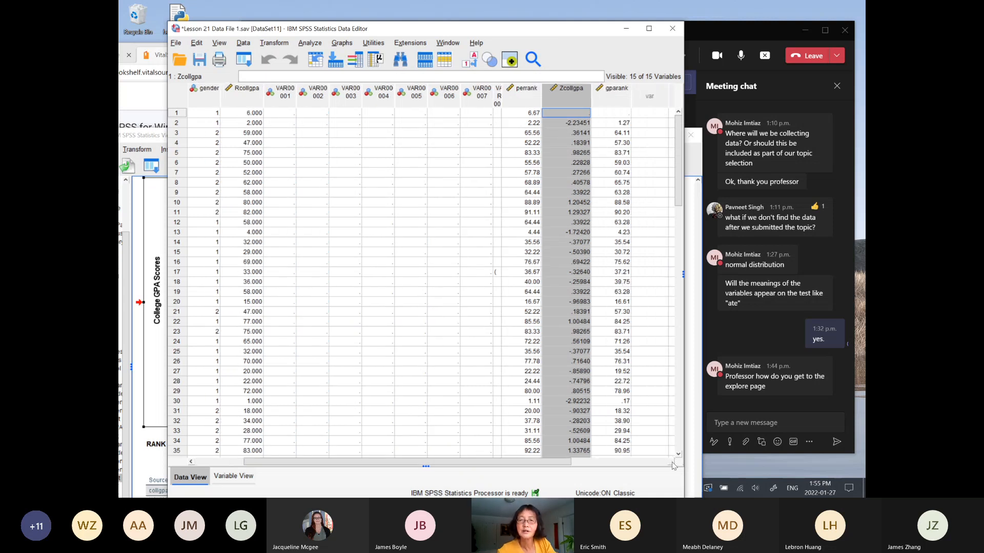
left_click(672, 462)
left_click(672, 463)
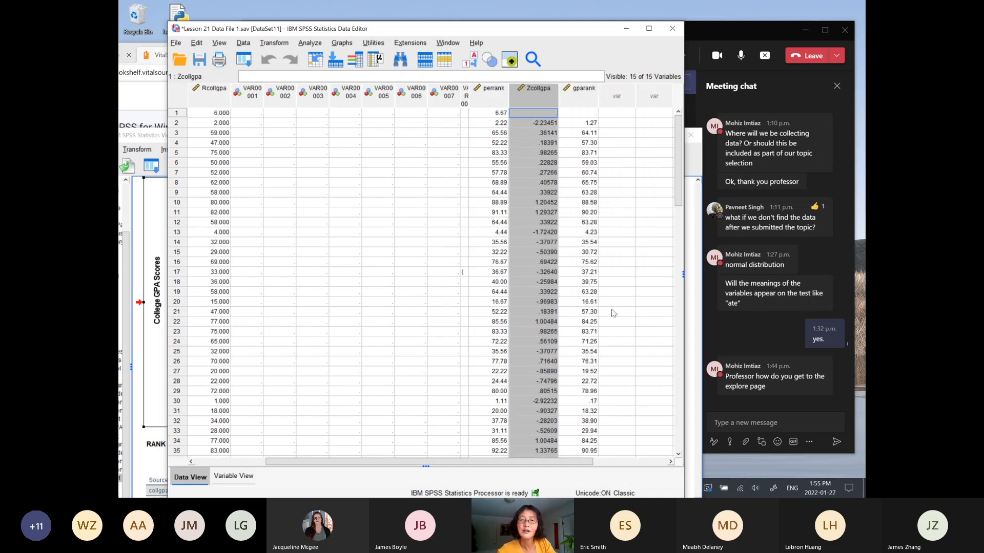
left_click(580, 97)
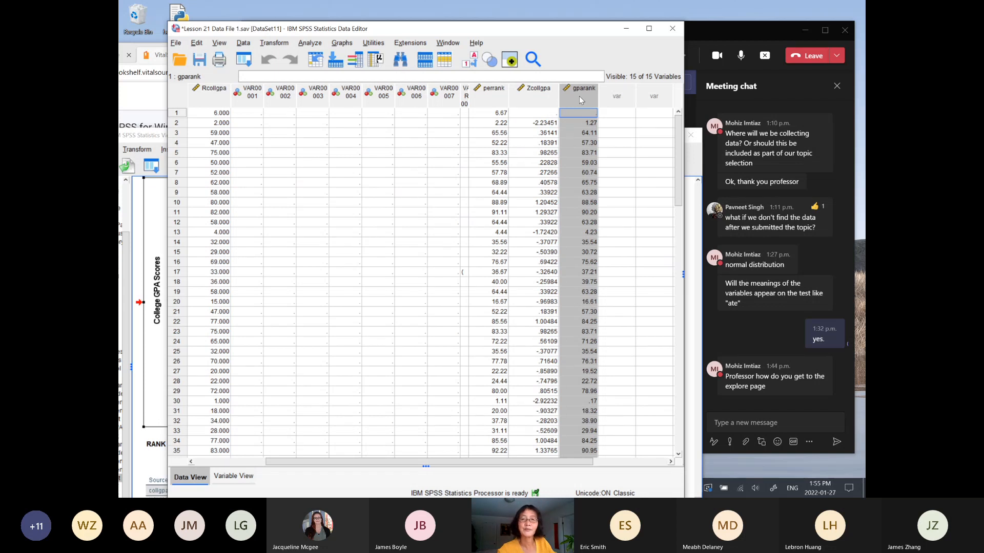
left_click(499, 95)
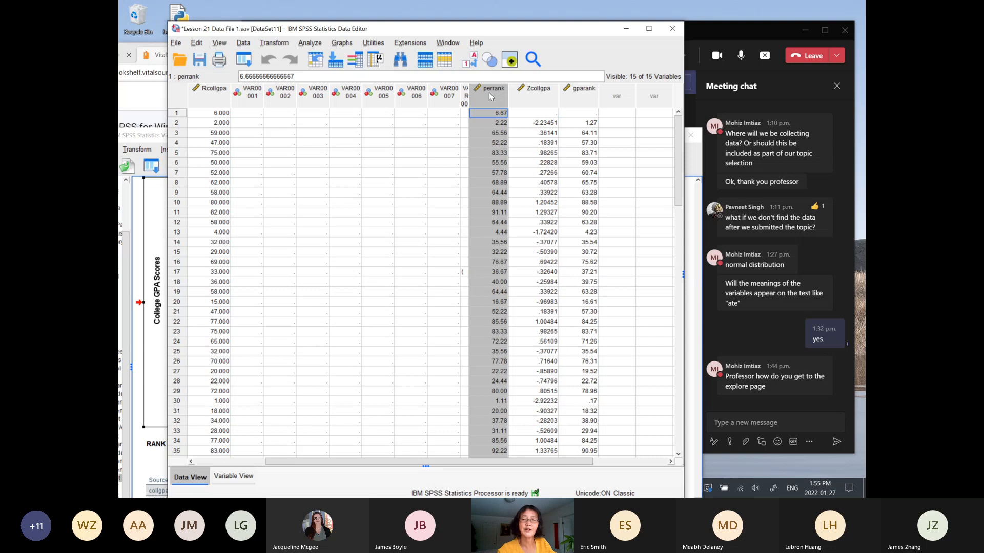
left_click(580, 91)
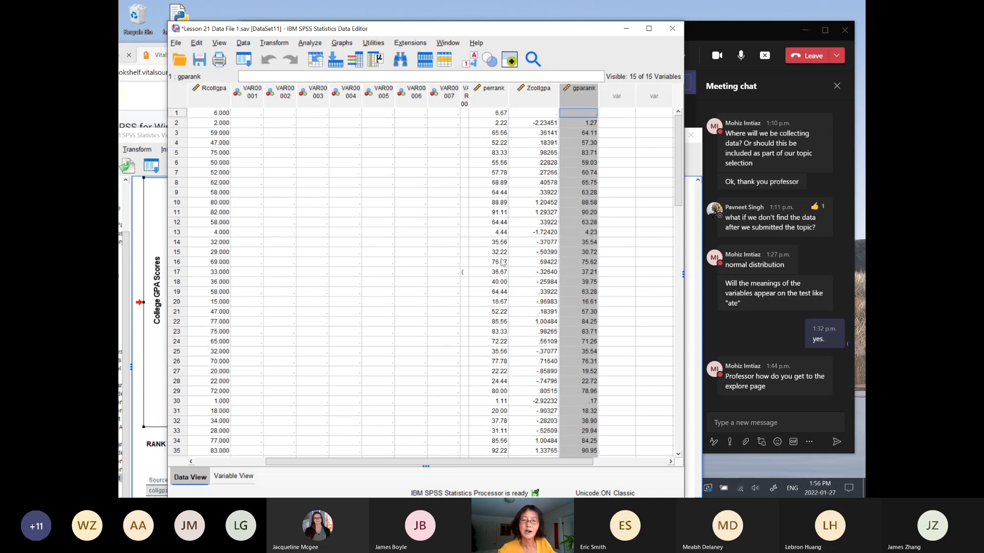
left_click(489, 174)
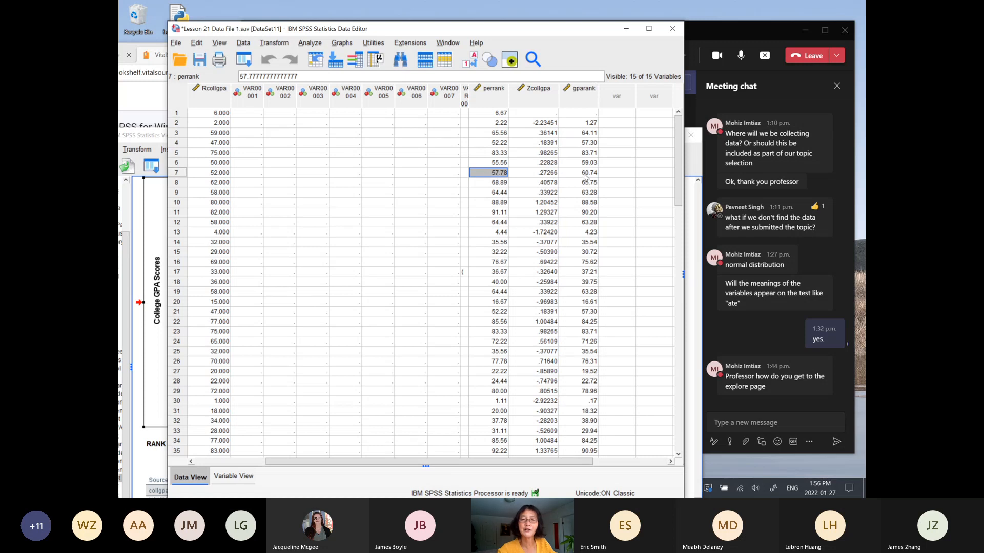
left_click(583, 174)
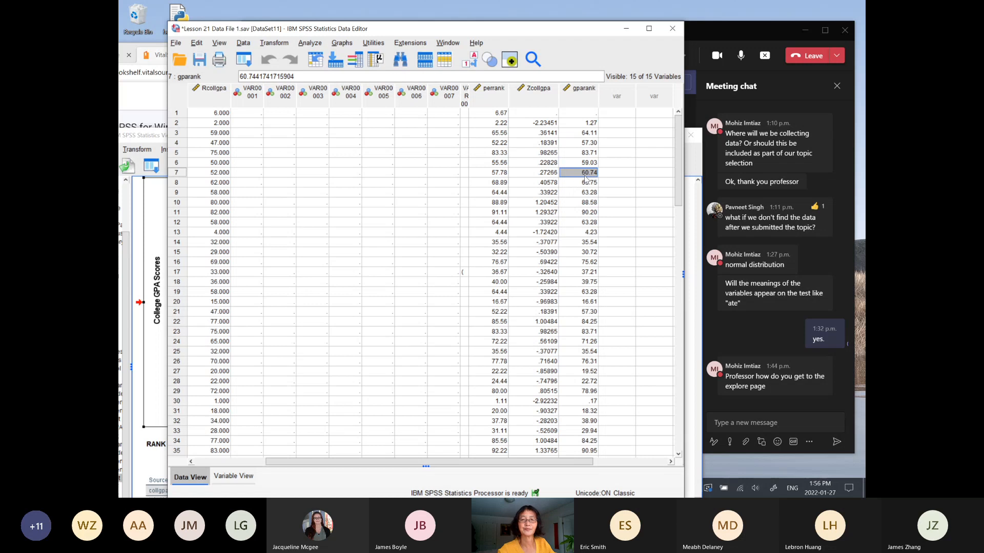
left_click(500, 177)
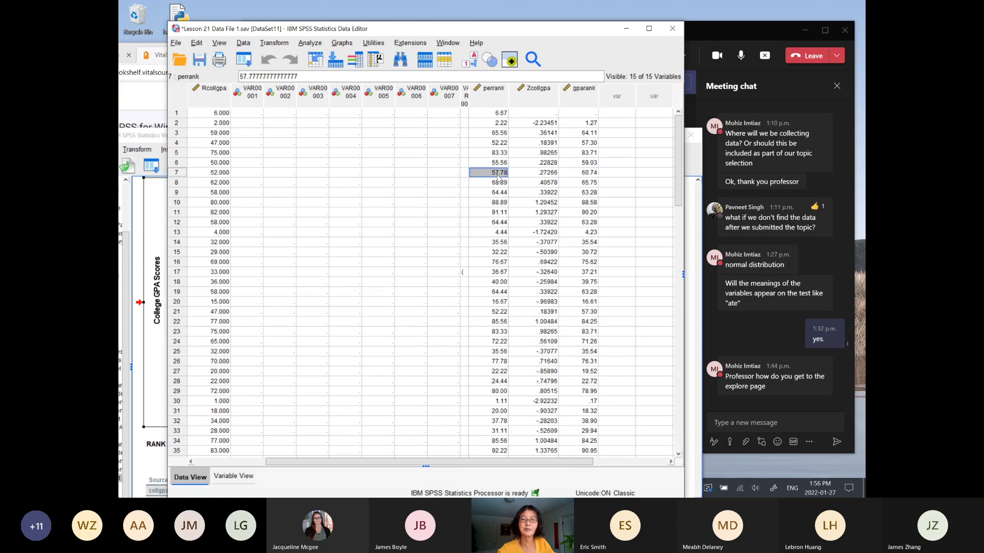
left_click(577, 178)
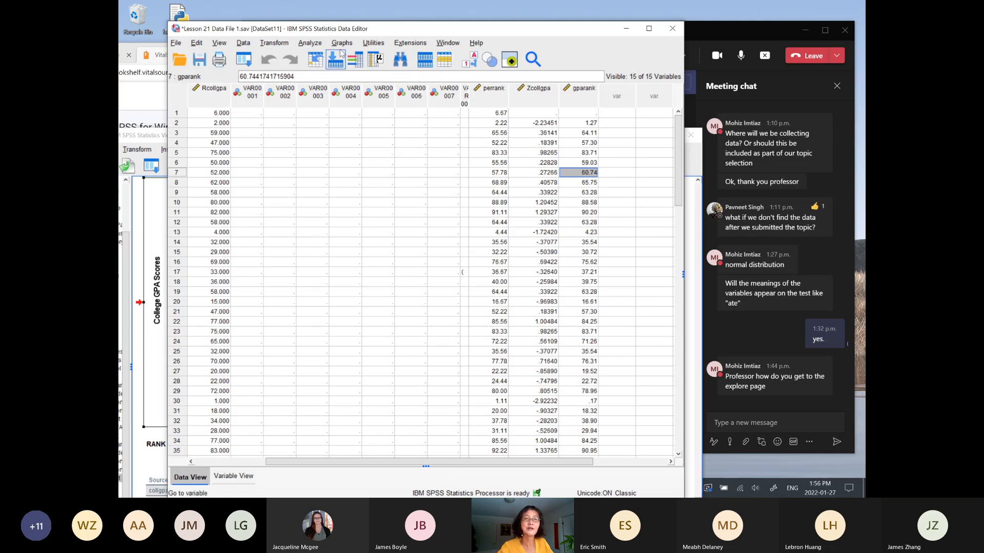
Step: Create a legacy histogram of collgpa from the Lesson 21 data with the normal curve displayed
left_click(340, 44)
mouse_move(369, 145)
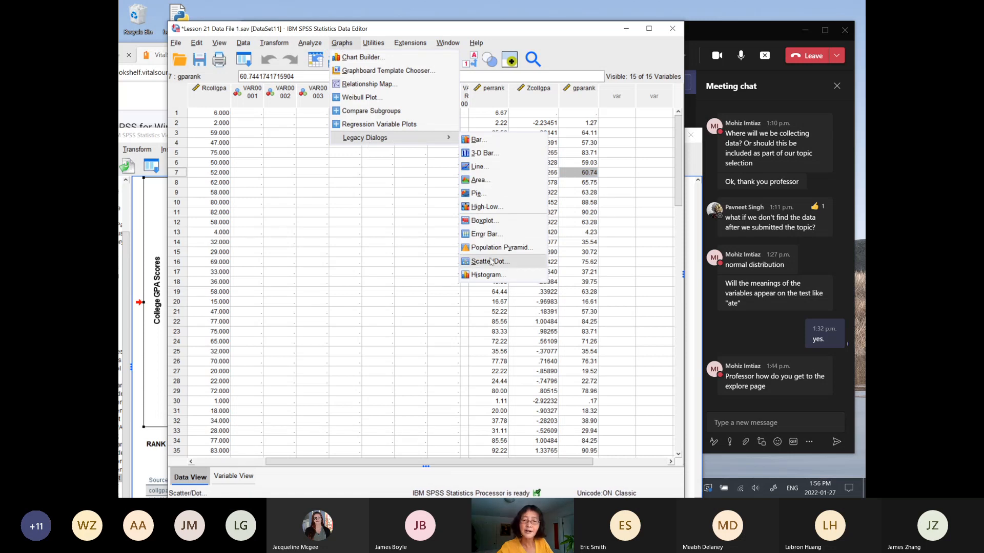
left_click(484, 275)
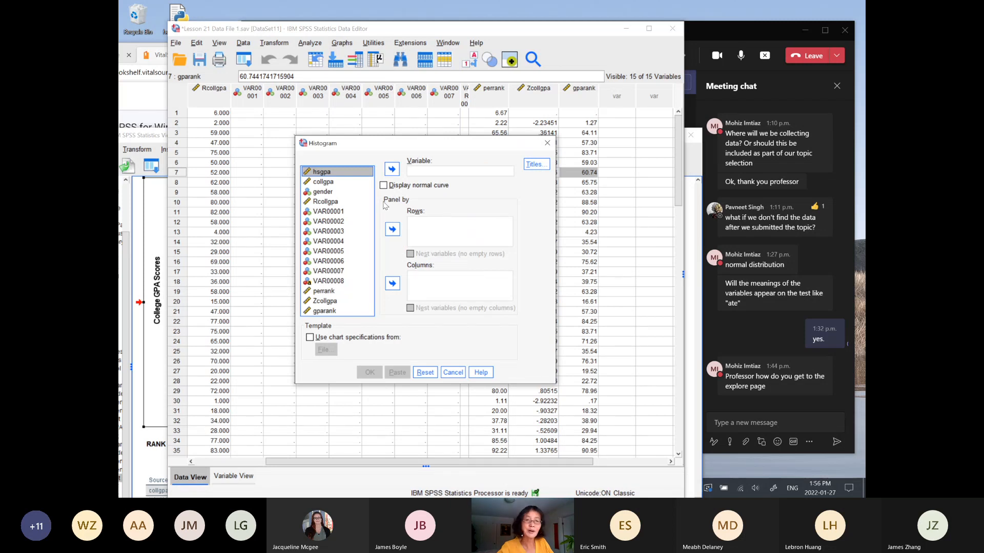
left_click(337, 183)
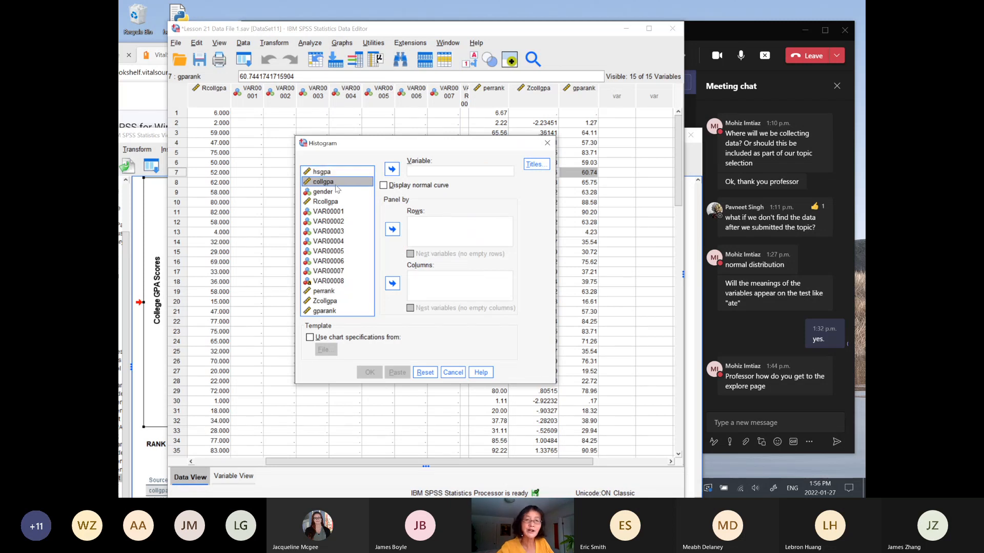
left_click(391, 170)
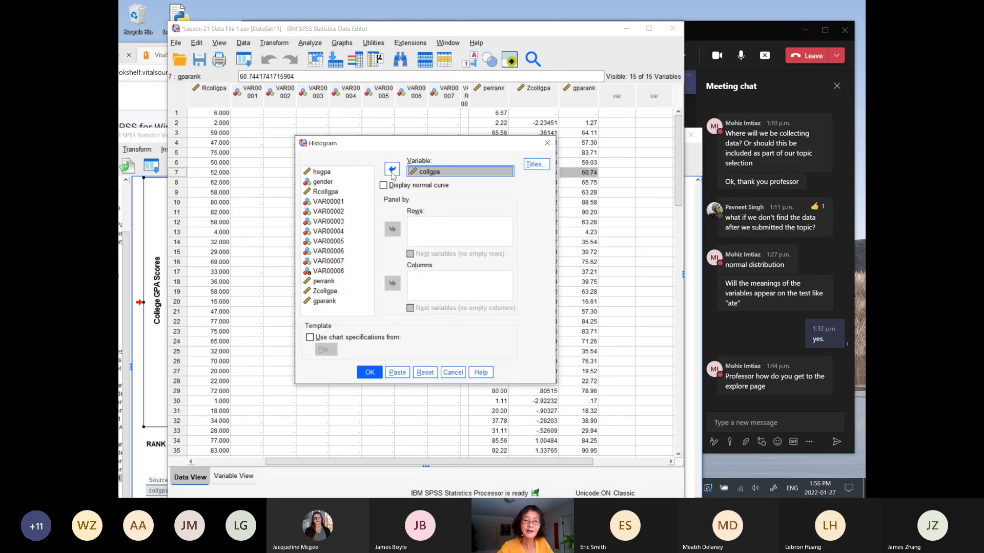
left_click(384, 186)
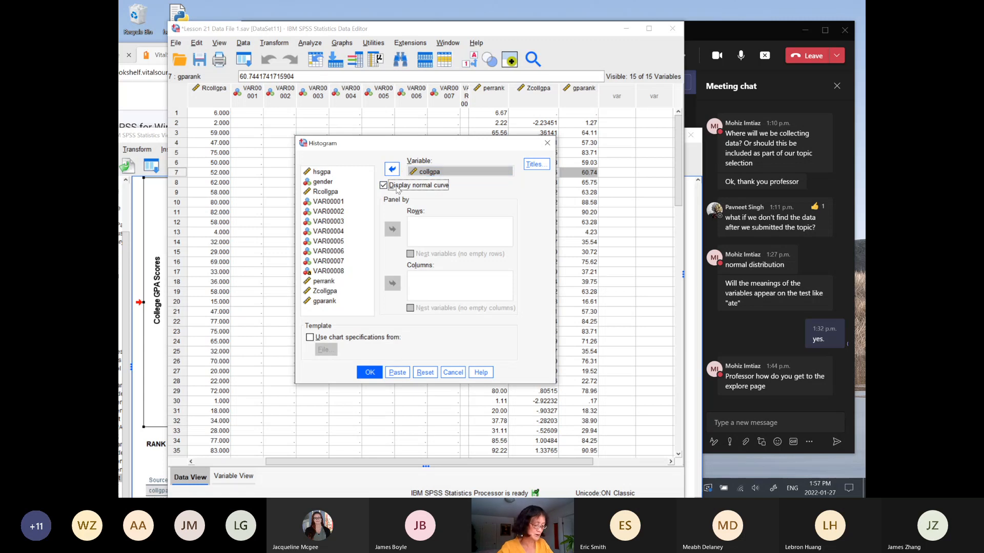
left_click(376, 374)
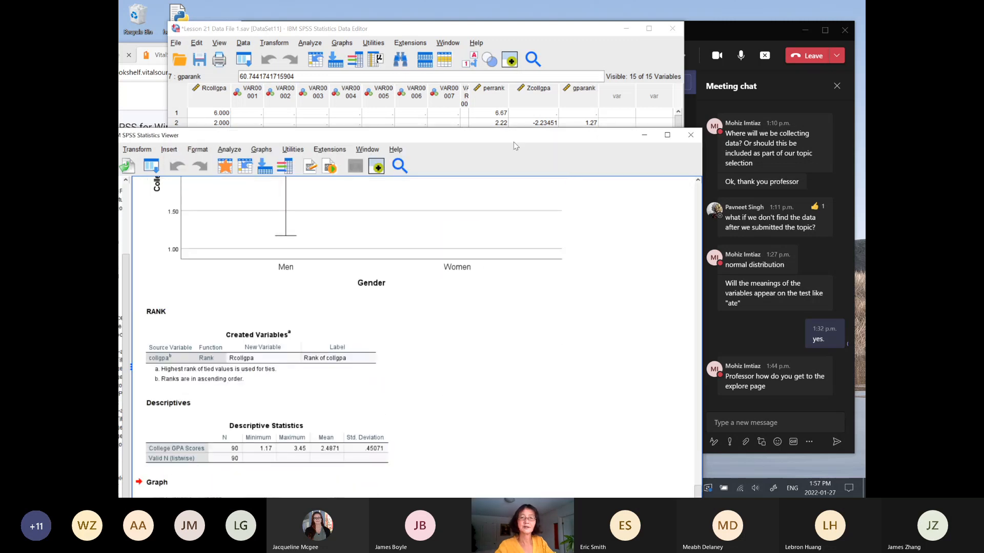
Step: Bring the whole College GPA Scores histogram into view in the output window and examine its shape against the normal curve
left_click_drag(514, 143, 536, 52)
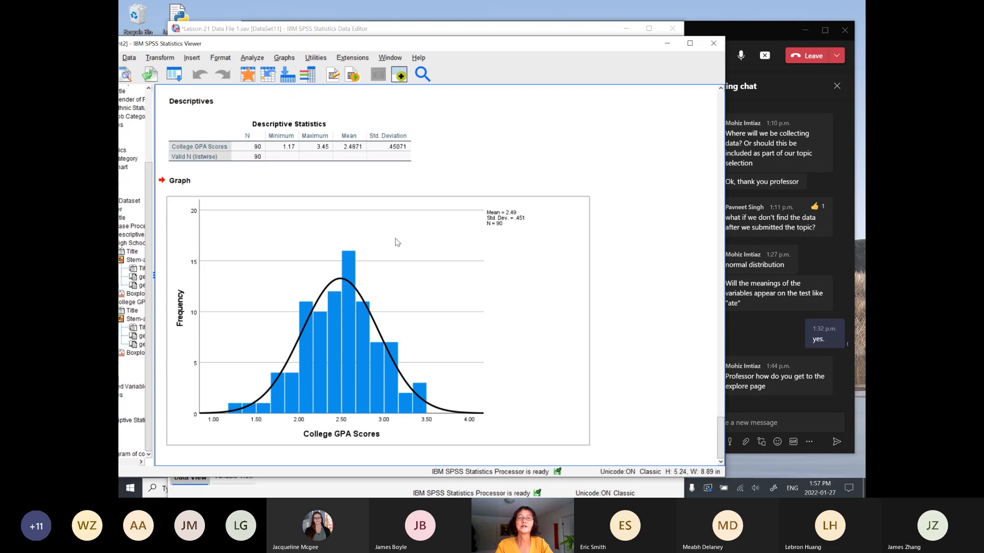
left_click(397, 242)
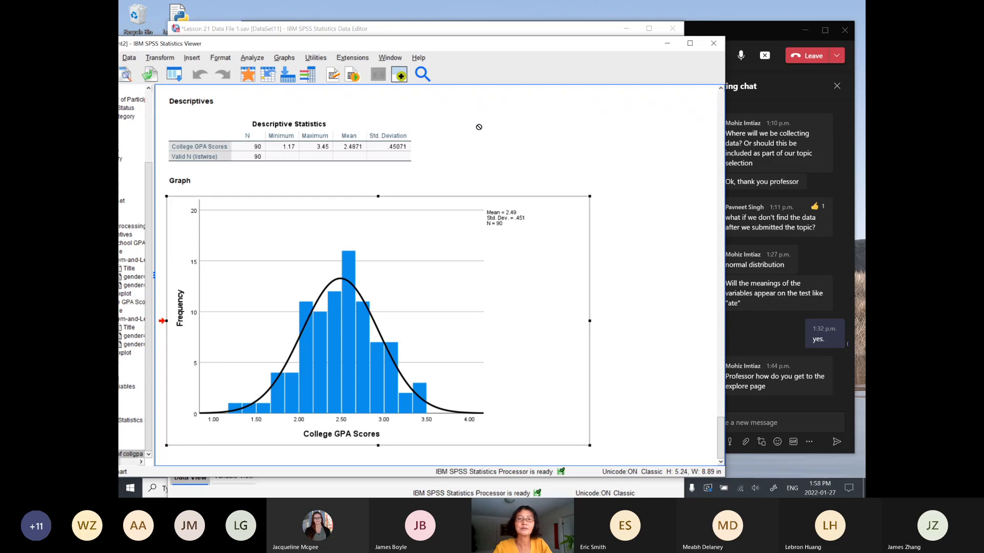
left_click_drag(544, 49, 519, 109)
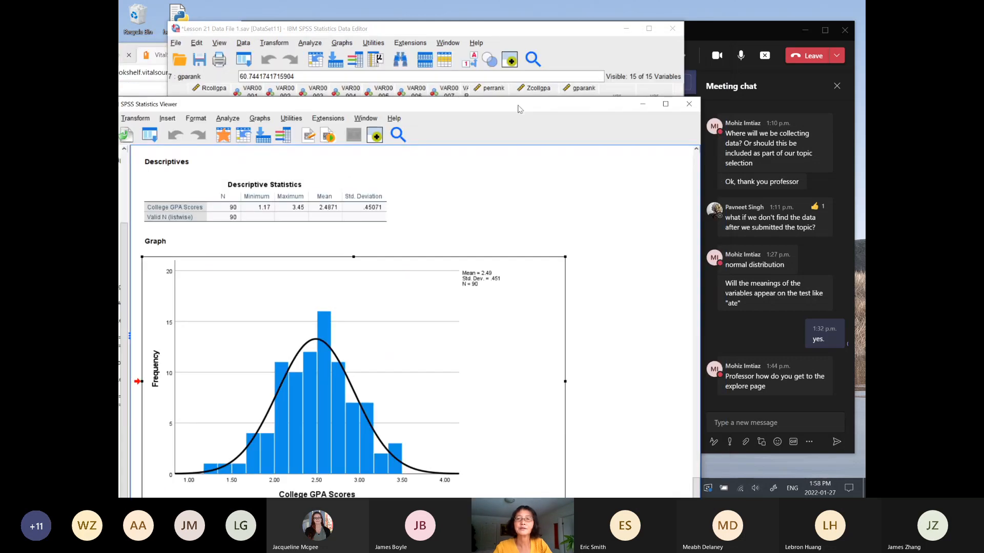
Step: Switch to the Teams meeting window, move it clear and request to stop the meeting's recording
left_click(717, 27)
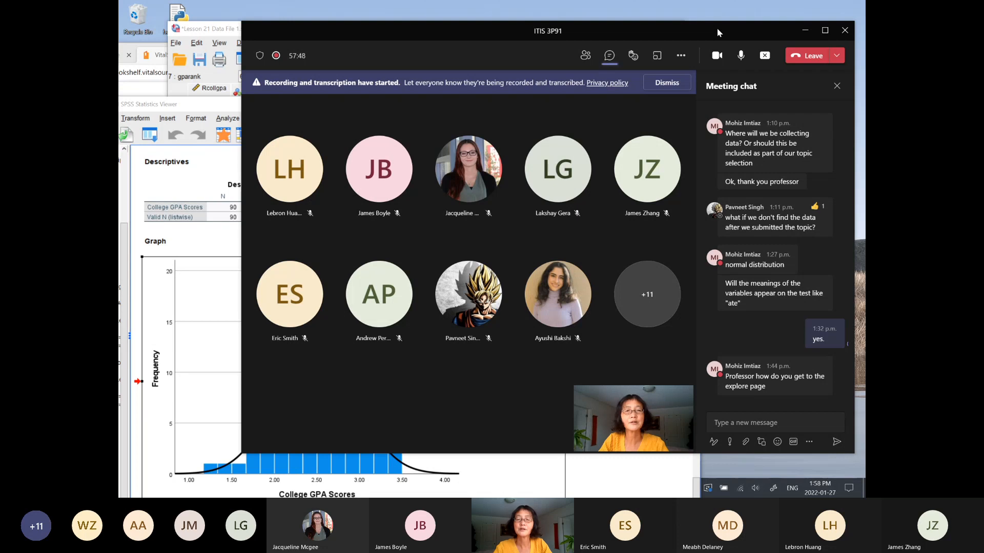
left_click_drag(717, 28, 685, 21)
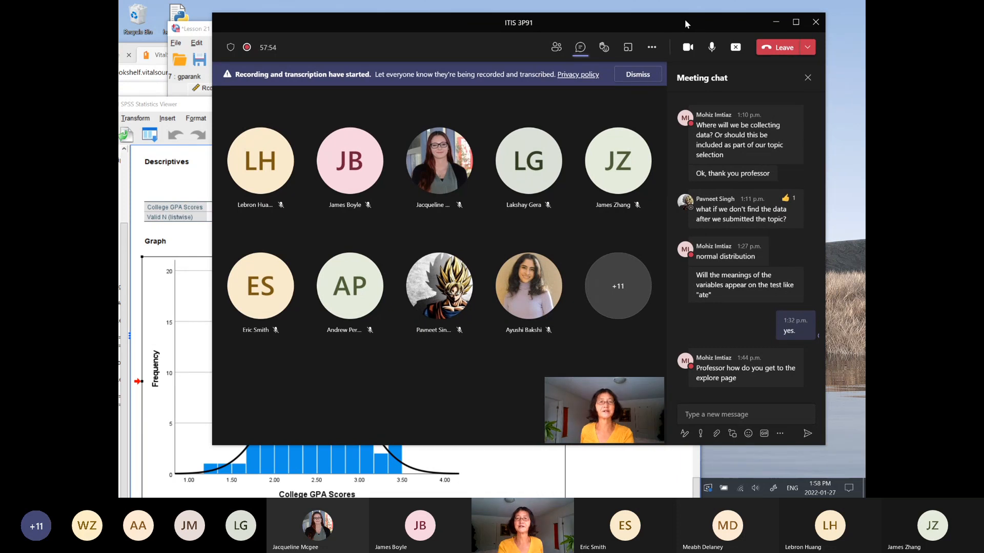
left_click(651, 50)
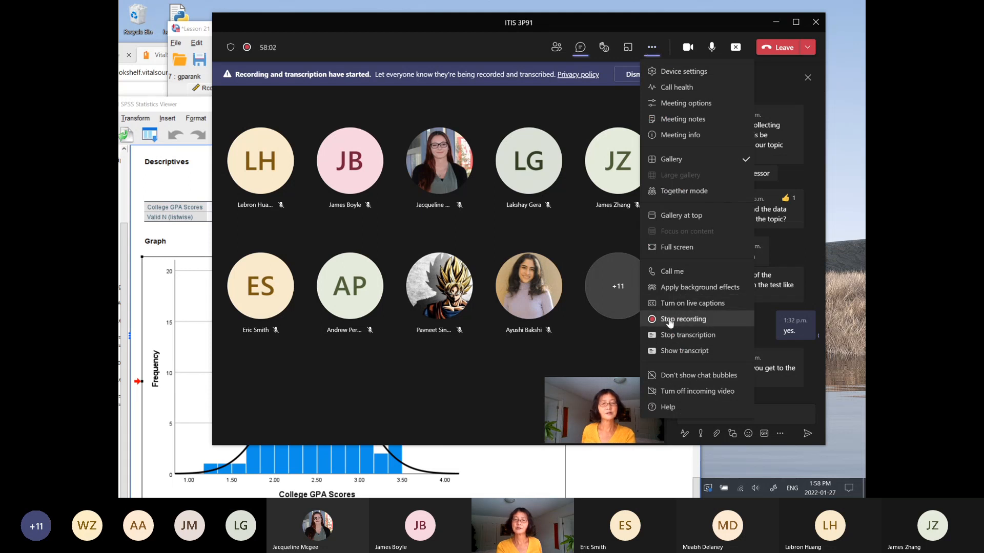
left_click(669, 320)
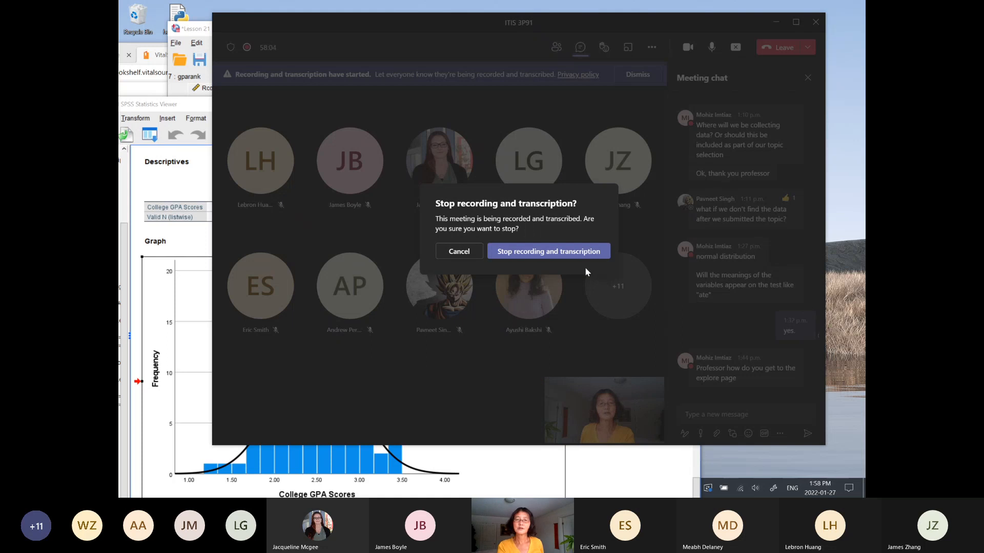